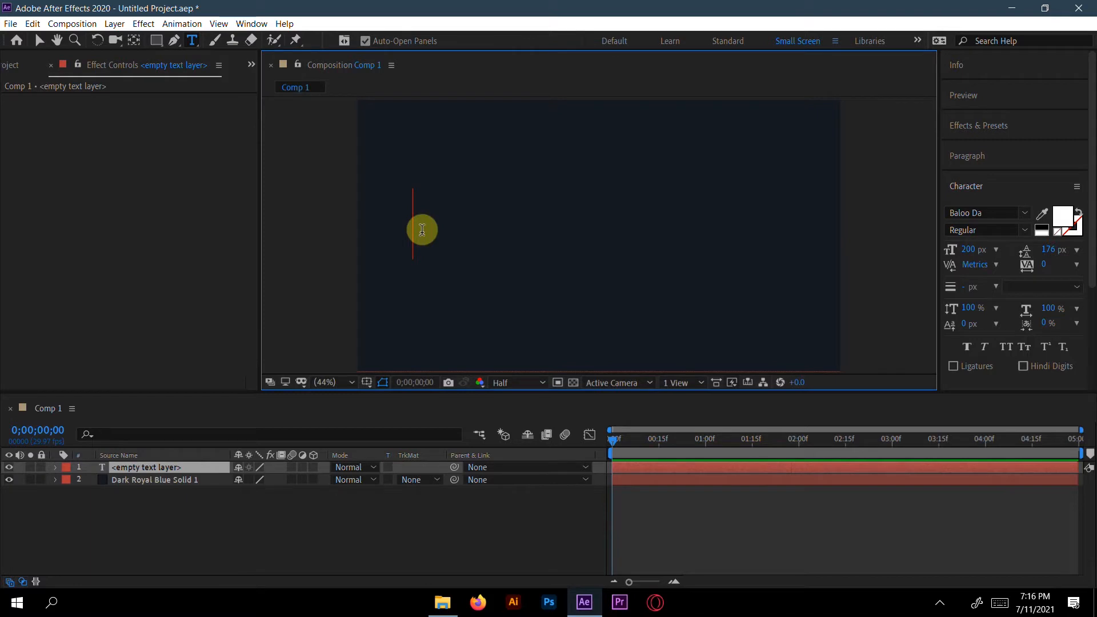
Enter the two-line title "COPA AMERICA" and "2021" in the empty text layer
type("COPA")
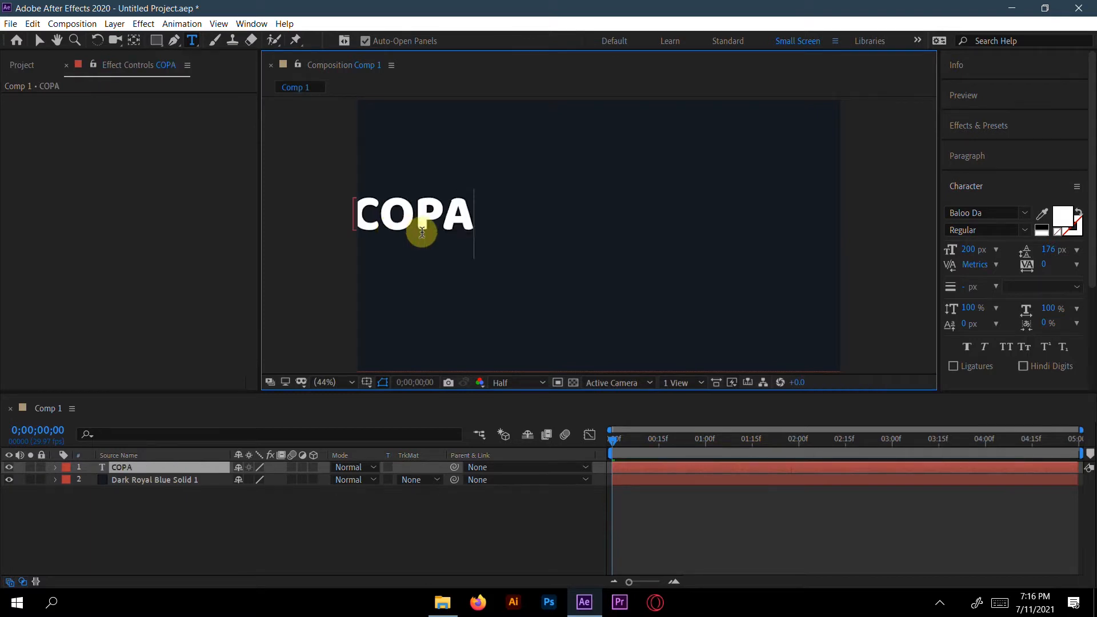
type(" AMERICA")
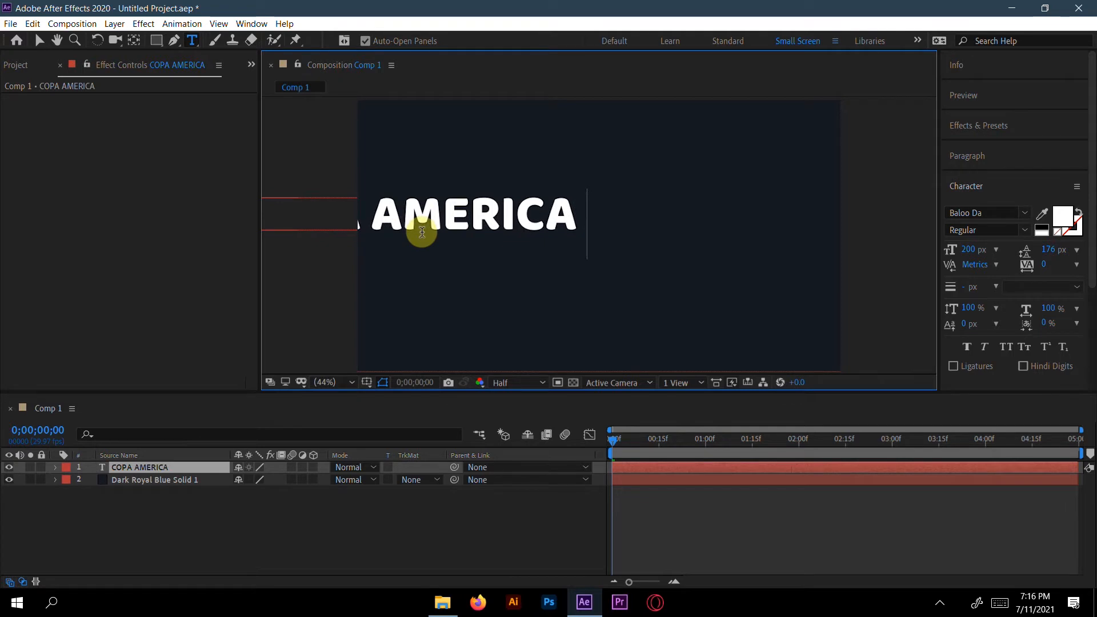
key("Return")
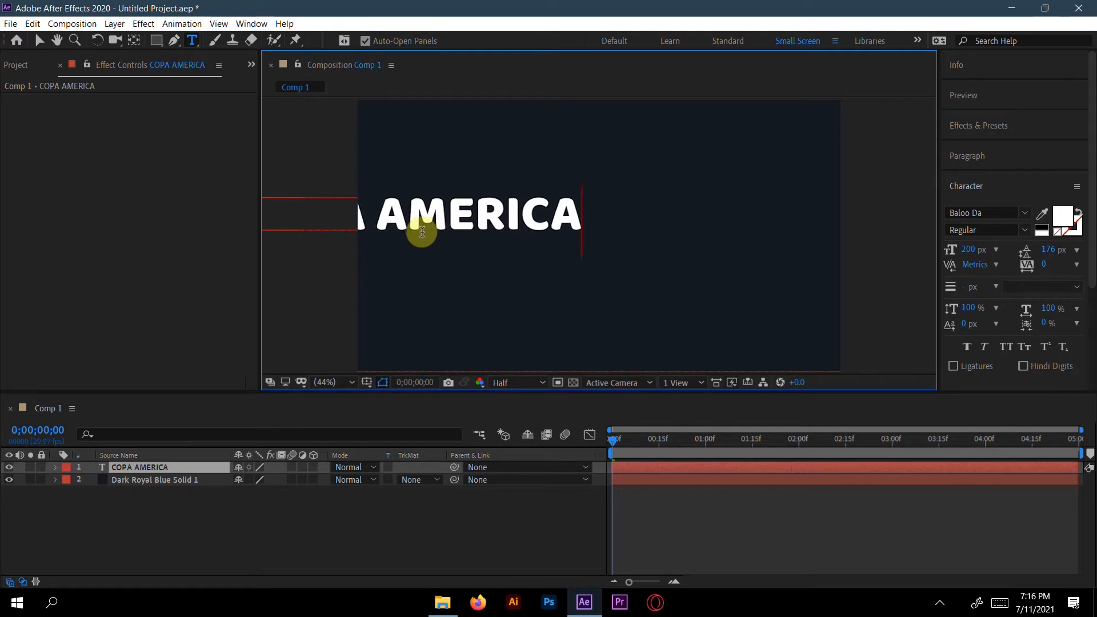
type("2021")
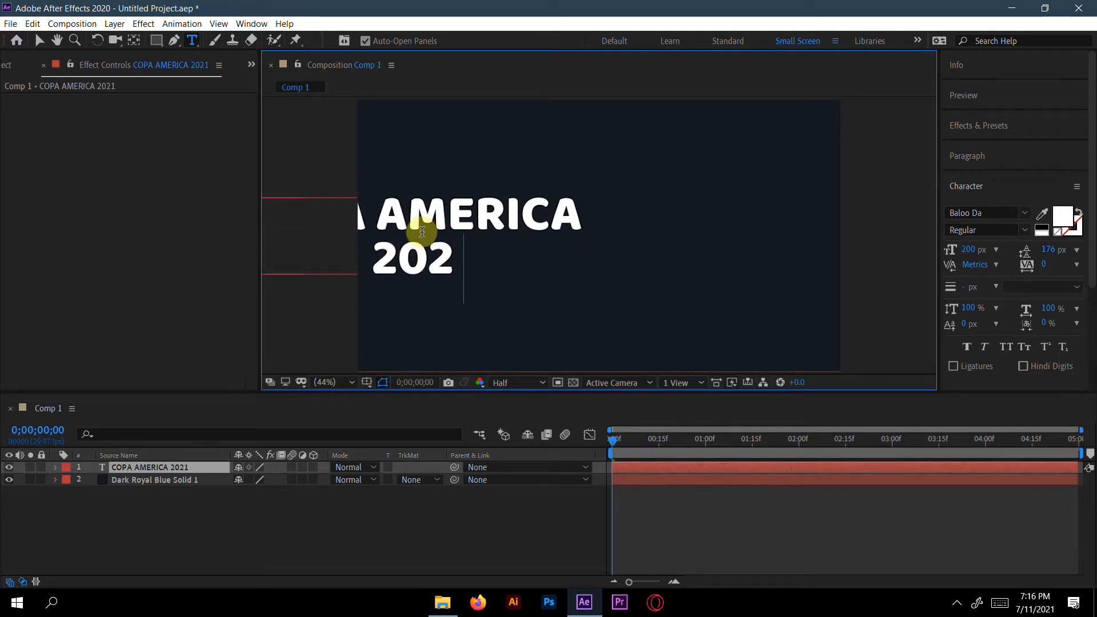
left_click(36, 39)
Centre the title layer horizontally and align it vertically to the middle of the composition
left_click(1027, 179)
left_click(959, 216)
left_click(978, 257)
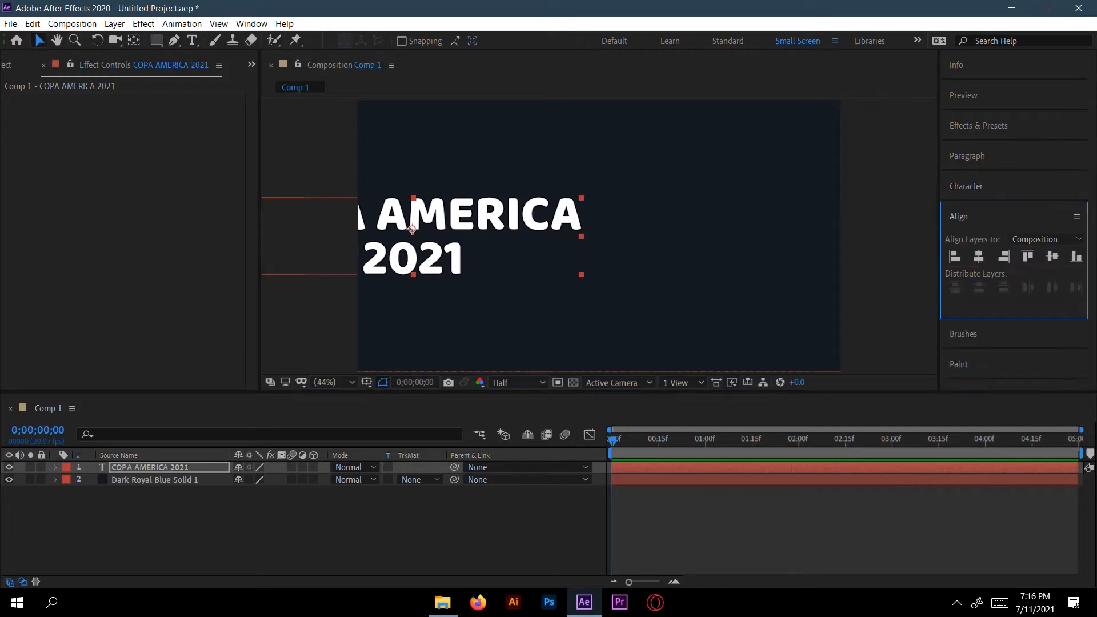
left_click(1047, 259)
key("Caps_Lock")
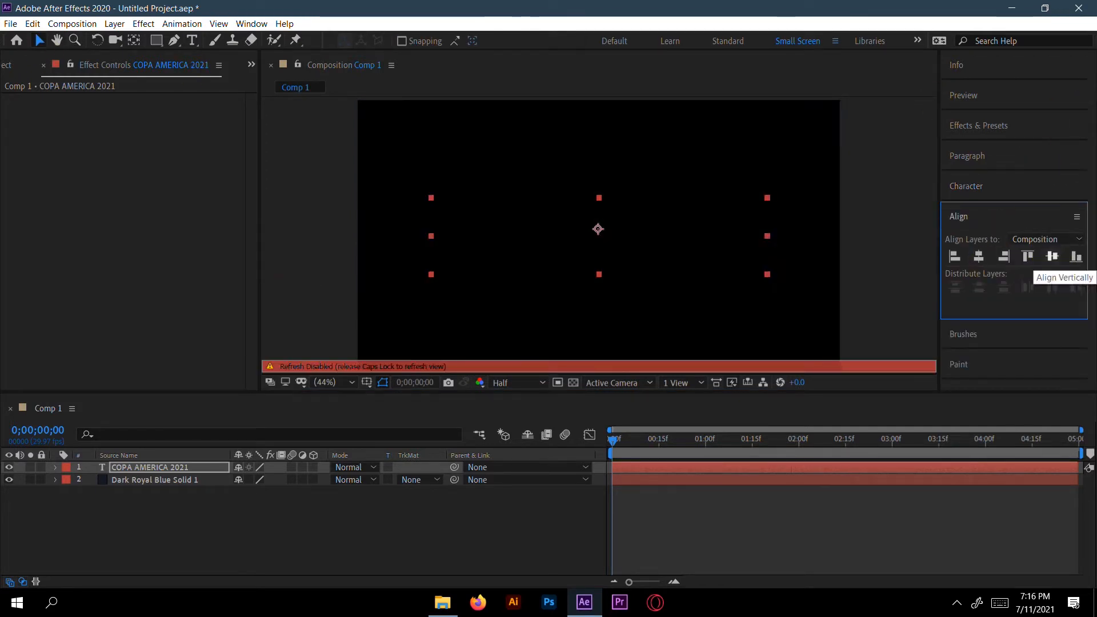
key("Caps_Lock")
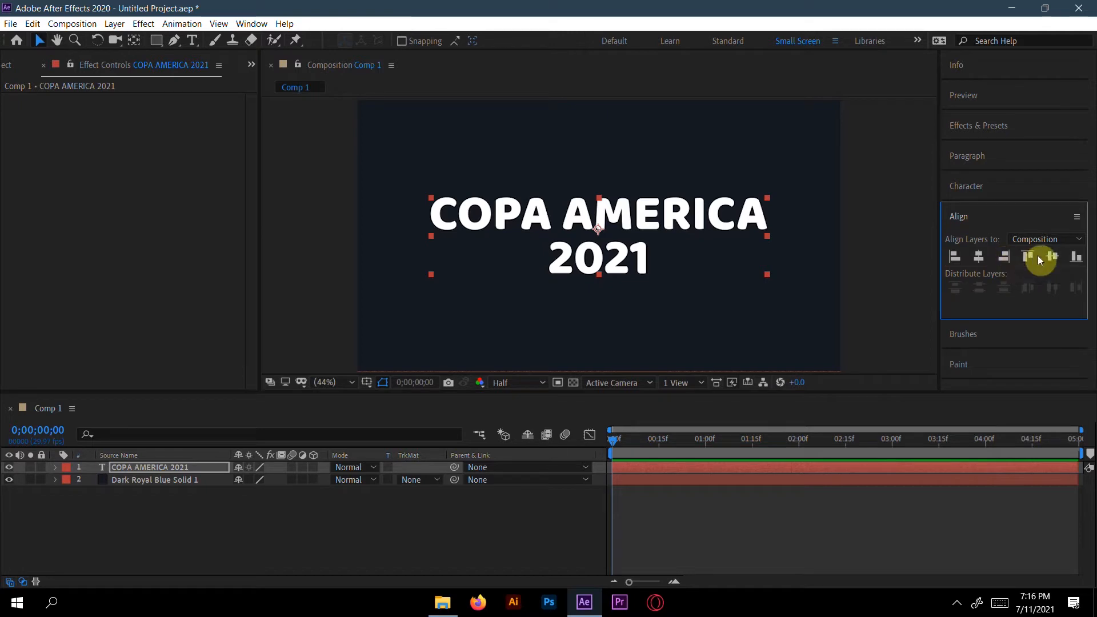
left_click(984, 222)
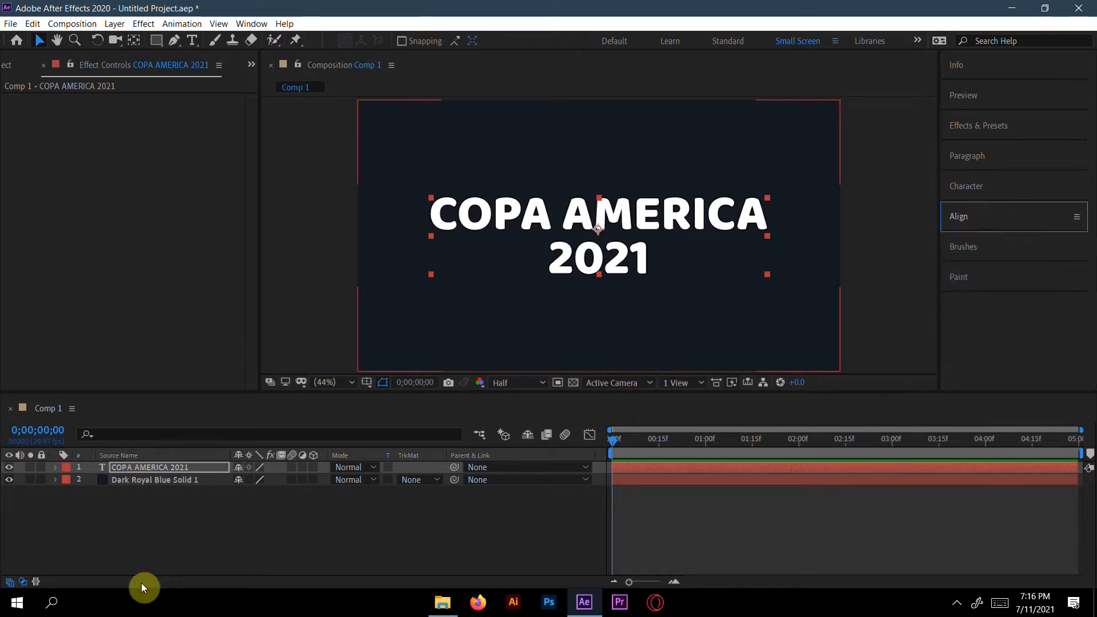
Create a new 1920 x 1080 px solid in yellow E0CD49 above the title layer
right_click(284, 532)
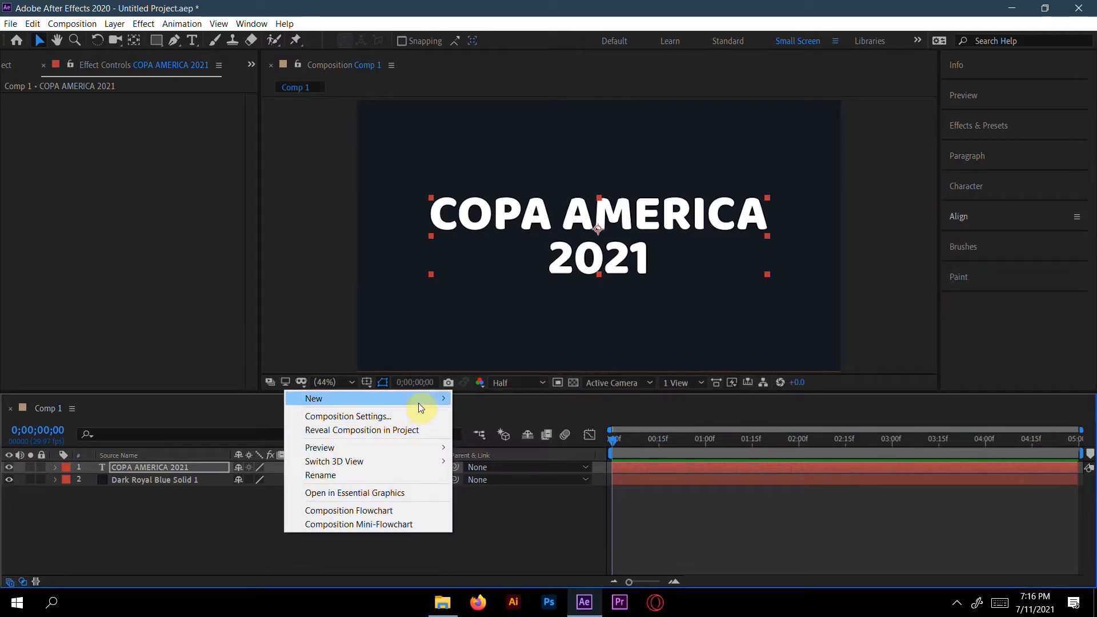
left_click(482, 430)
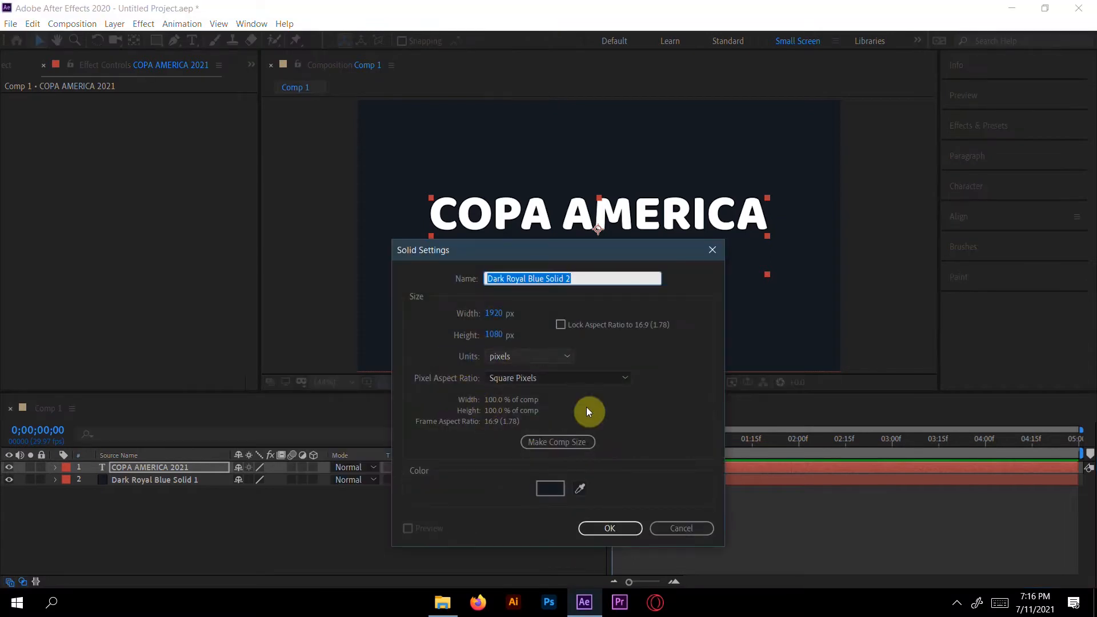
left_click(550, 487)
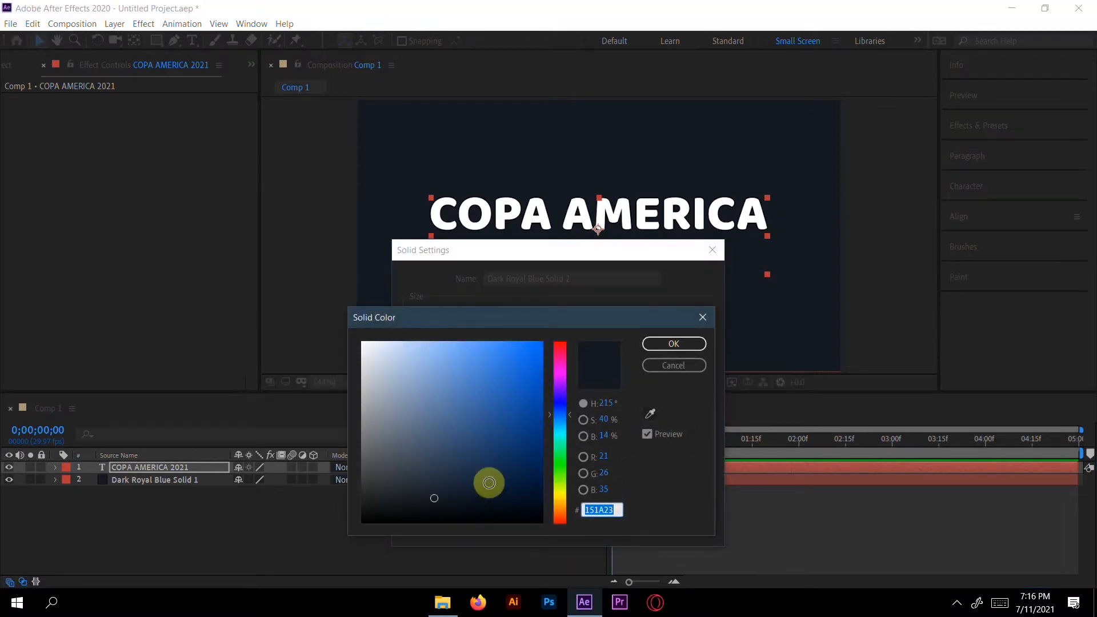
left_click(559, 496)
mouse_move(485, 394)
left_mouse_down()
mouse_move(467, 354)
mouse_move(484, 363)
left_mouse_up()
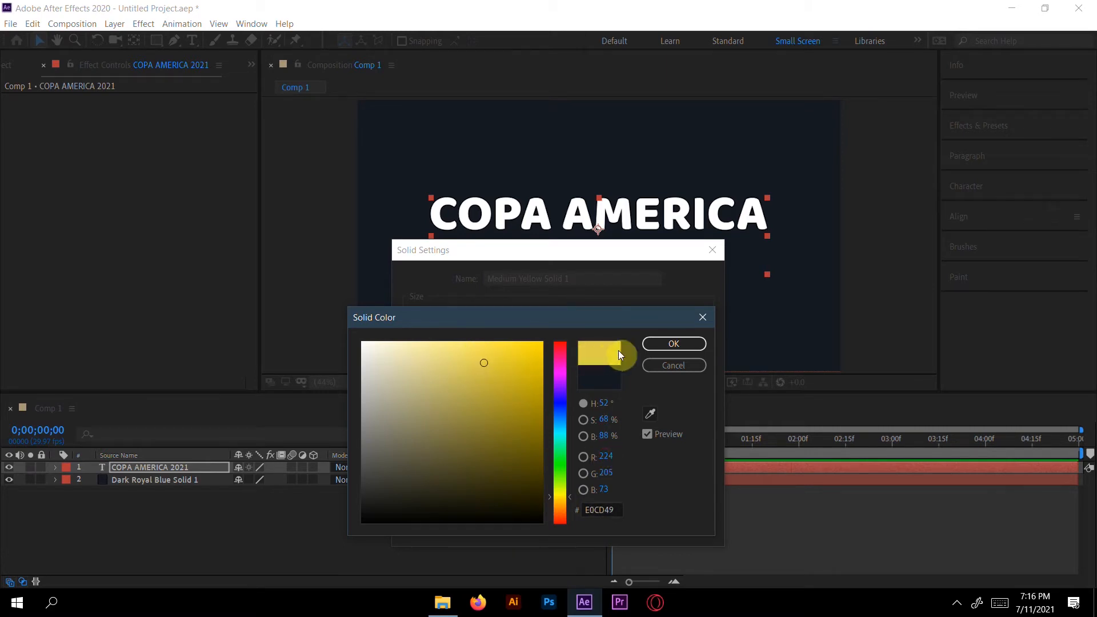
left_click(674, 343)
left_click(609, 527)
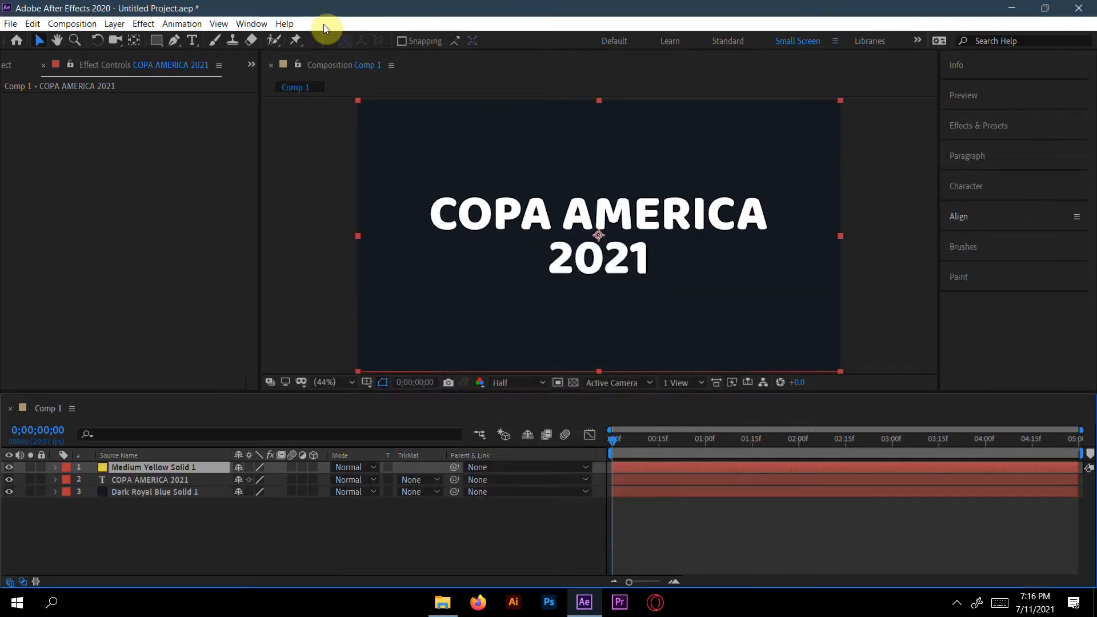
Draw a rectangular mask on the yellow solid, covering nearly the whole two-line title
left_click(156, 40)
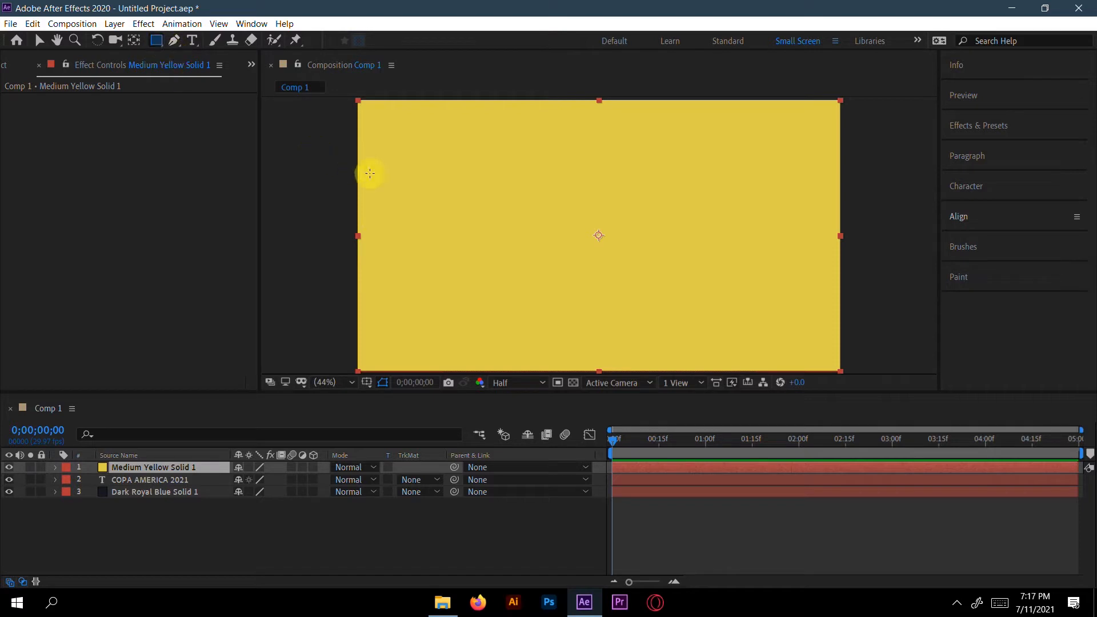
left_click_drag(438, 187, 800, 295)
Shift the yellow solid's X position to 857 so it covers the title, and centre its anchor point on the masked rectangle
left_click(56, 408)
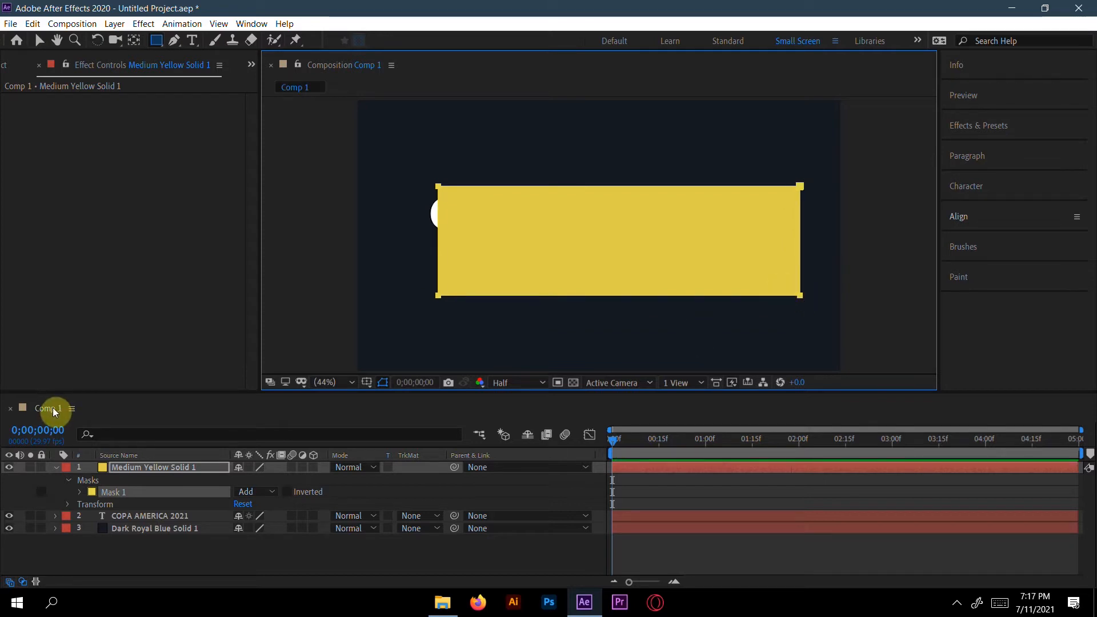
key("p")
left_click_drag(239, 481, 177, 480)
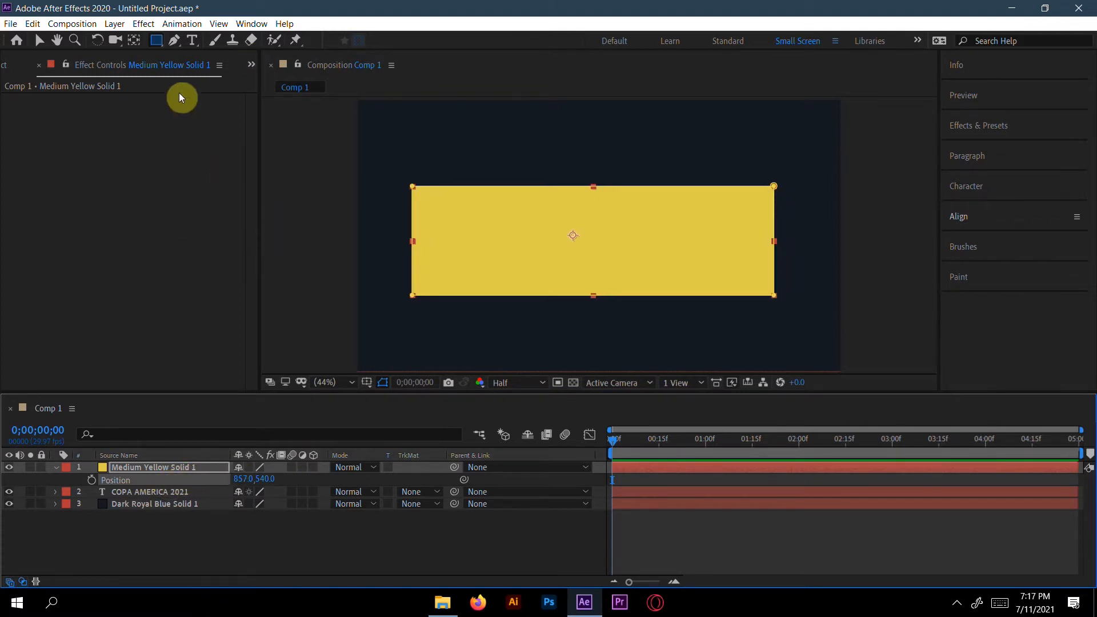
double_click(135, 40)
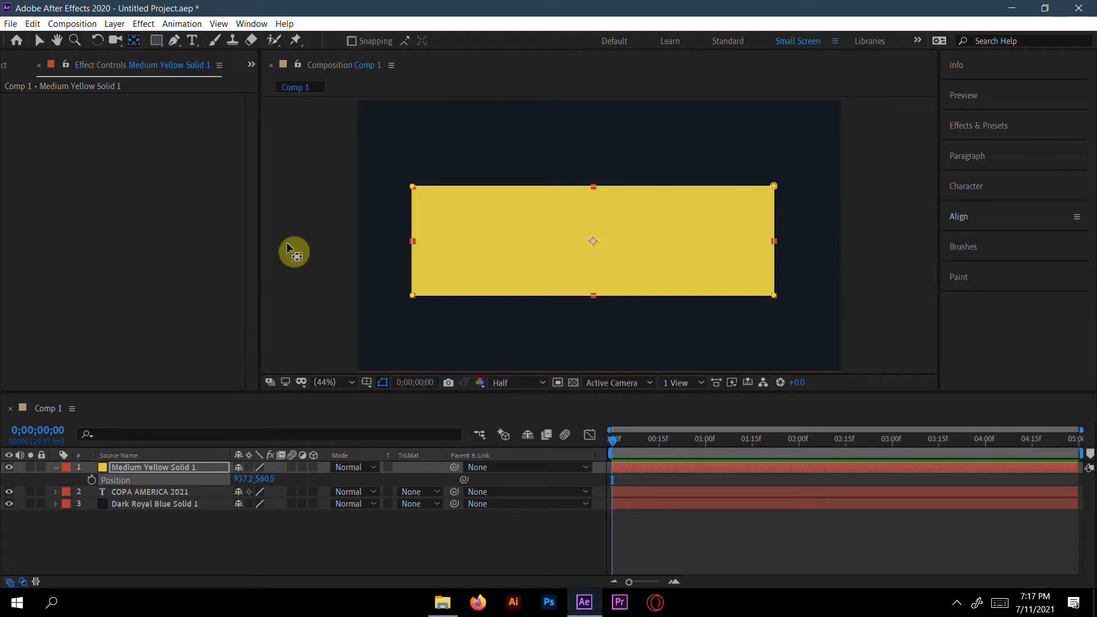
Apply the Turbulent Displace effect to the yellow solid with Amount 178 and Size 79
left_click(1009, 135)
left_click(1006, 146)
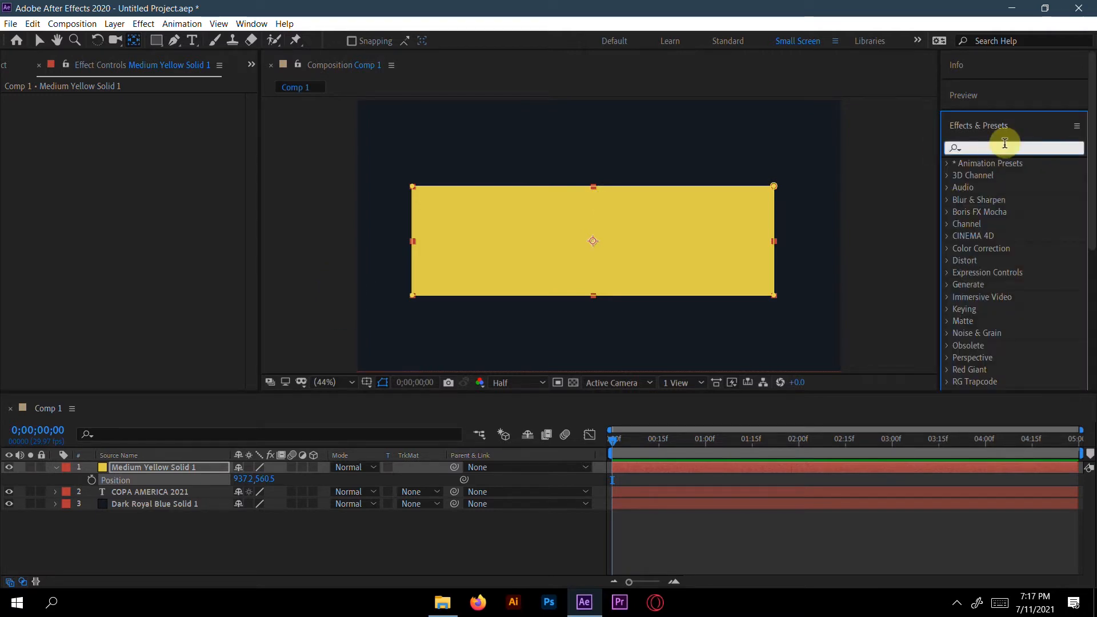
type("tur")
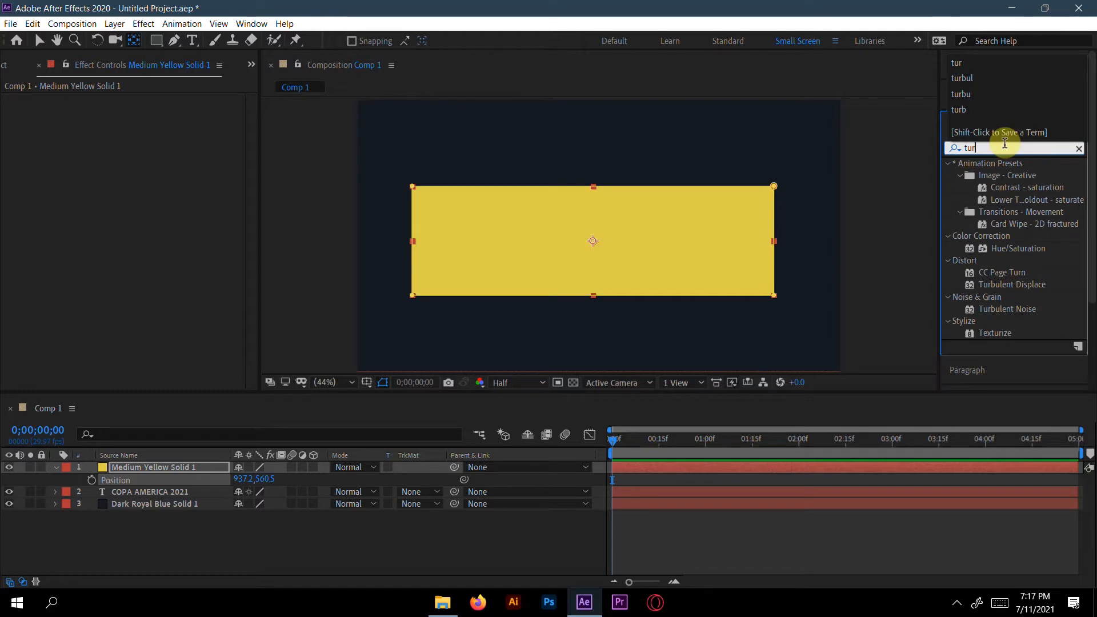
mouse_move(1017, 284)
left_mouse_down()
mouse_move(183, 448)
mouse_move(167, 464)
left_mouse_up()
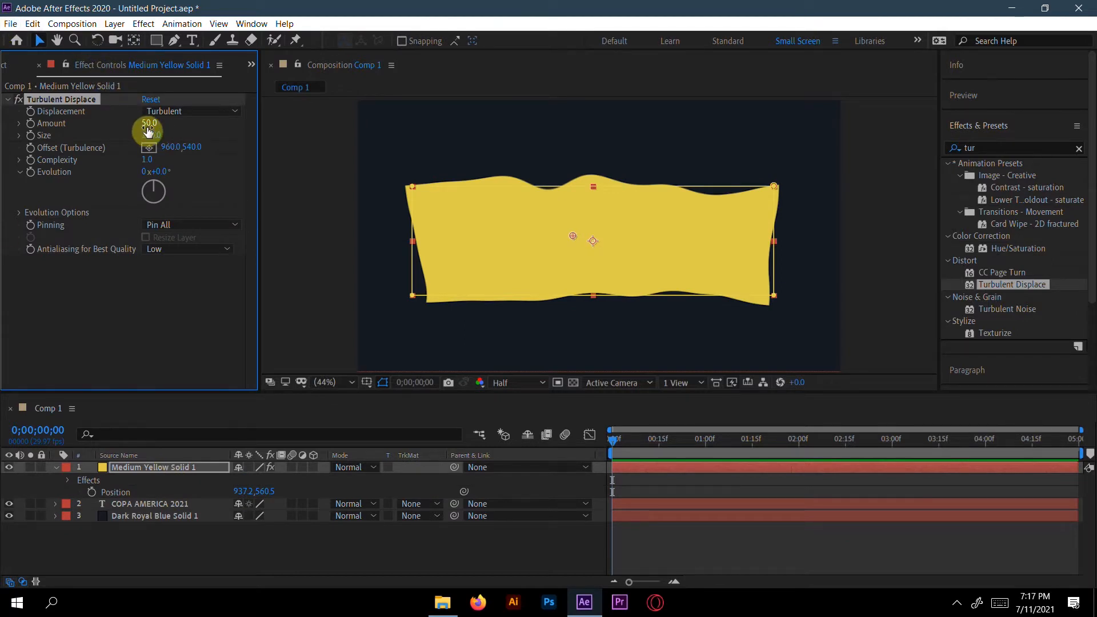
left_click_drag(149, 124, 227, 114)
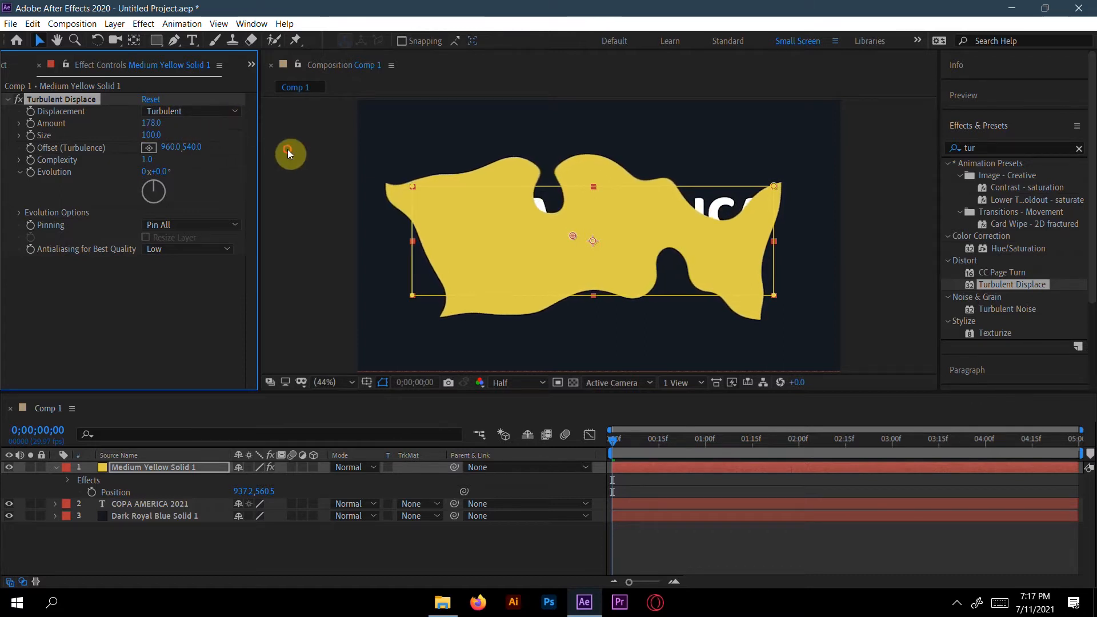
mouse_move(142, 139)
left_mouse_down()
mouse_move(108, 140)
mouse_move(152, 138)
mouse_move(133, 137)
left_mouse_up()
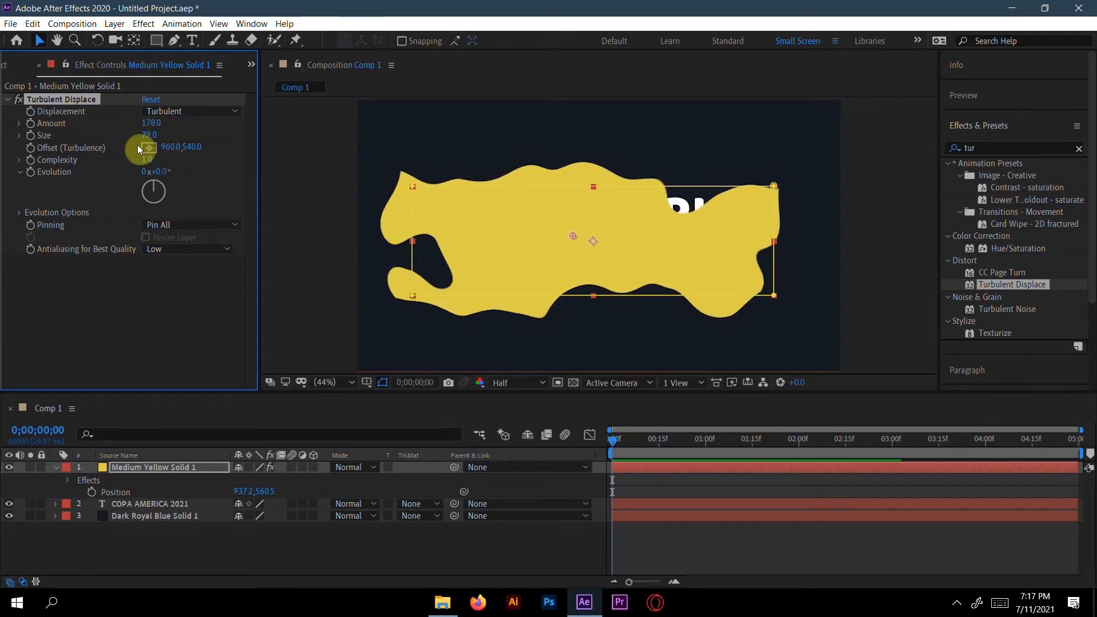
Add the expression time*400 to the Evolution property of the yellow solid's Turbulent Displace effect
left_click(30, 174, "alt")
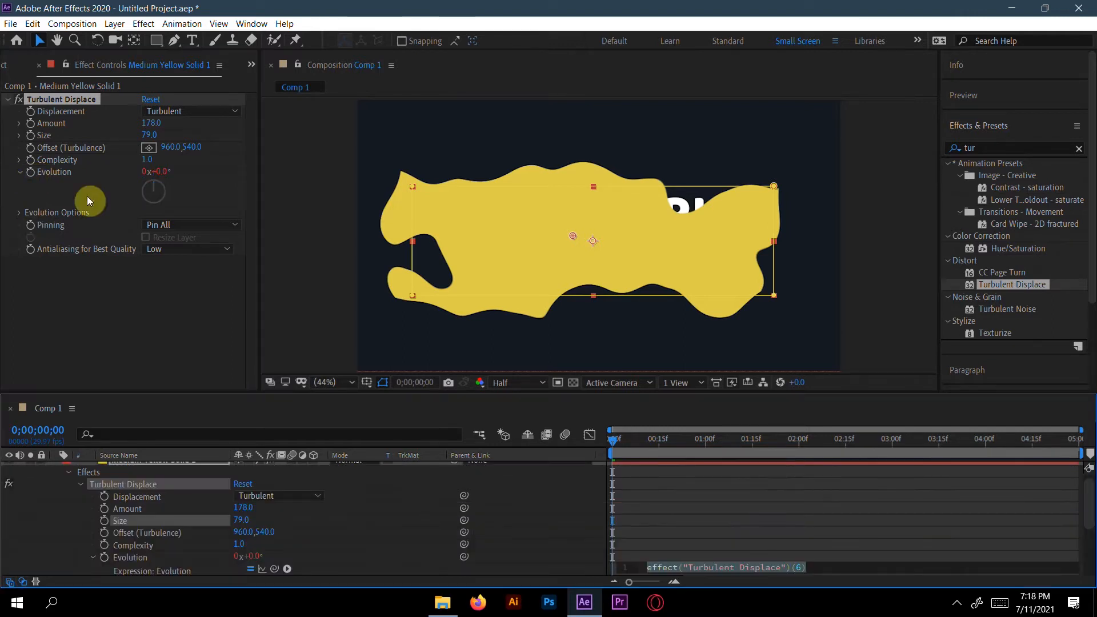
key("BackSpace")
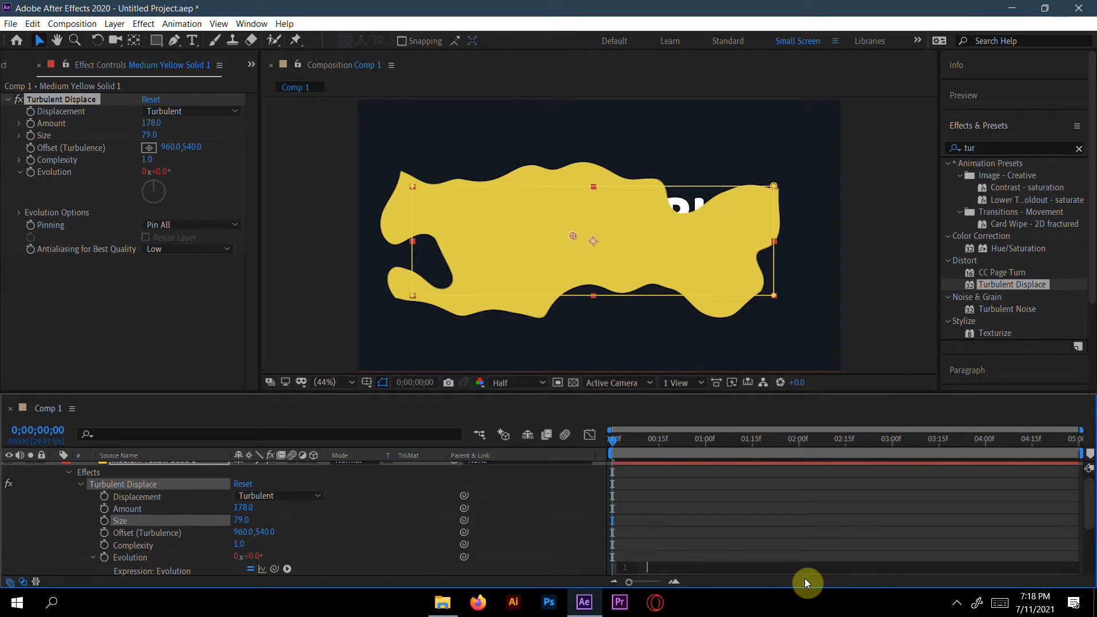
type("t")
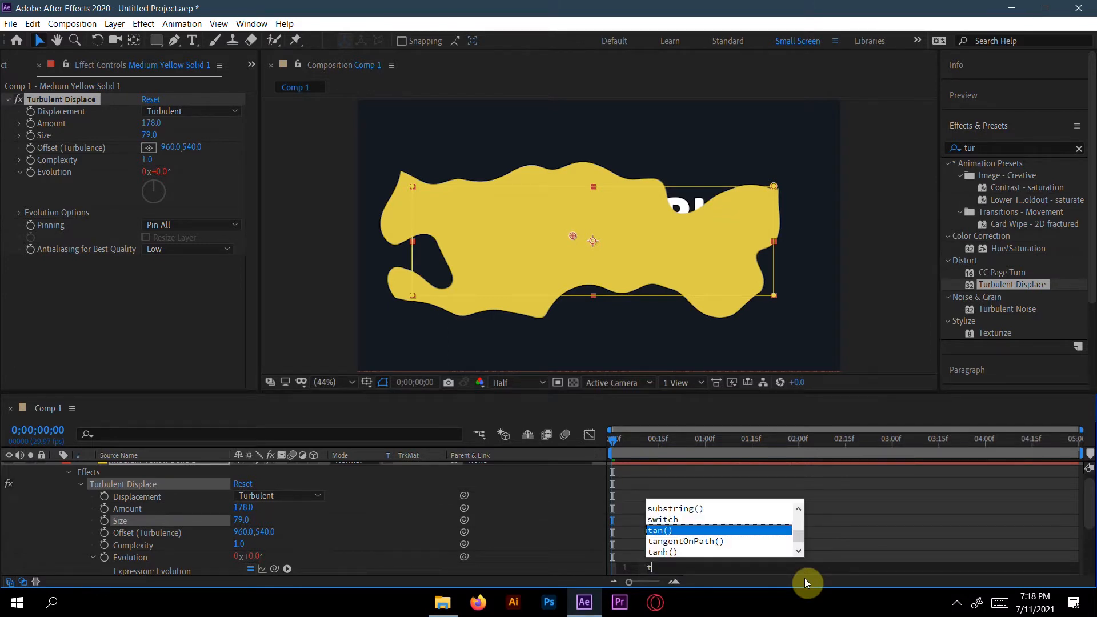
type("ime*")
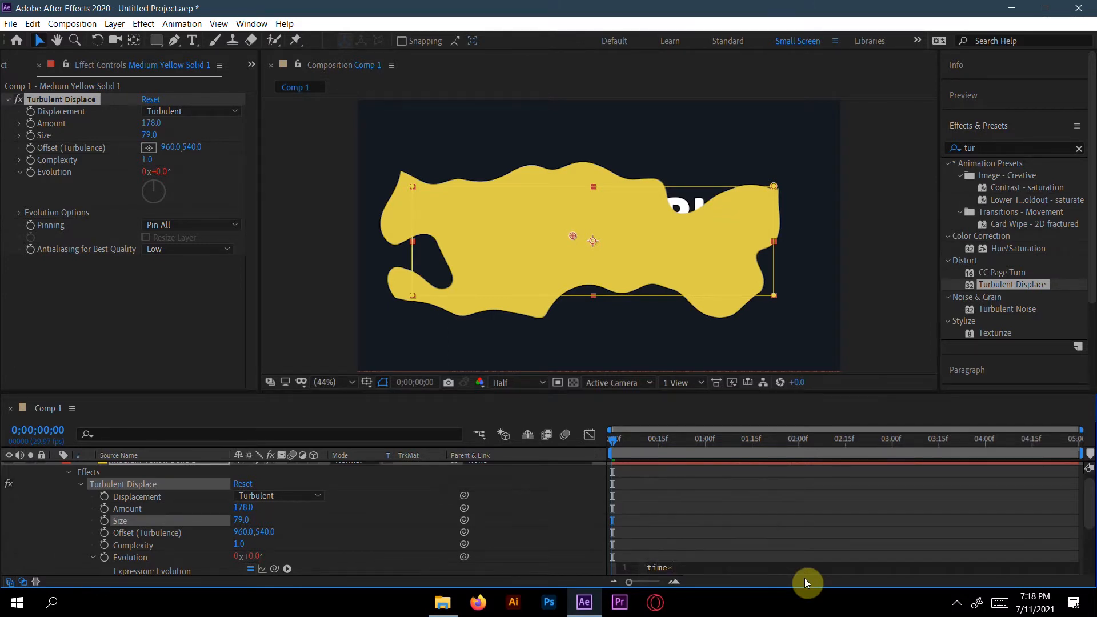
type("400")
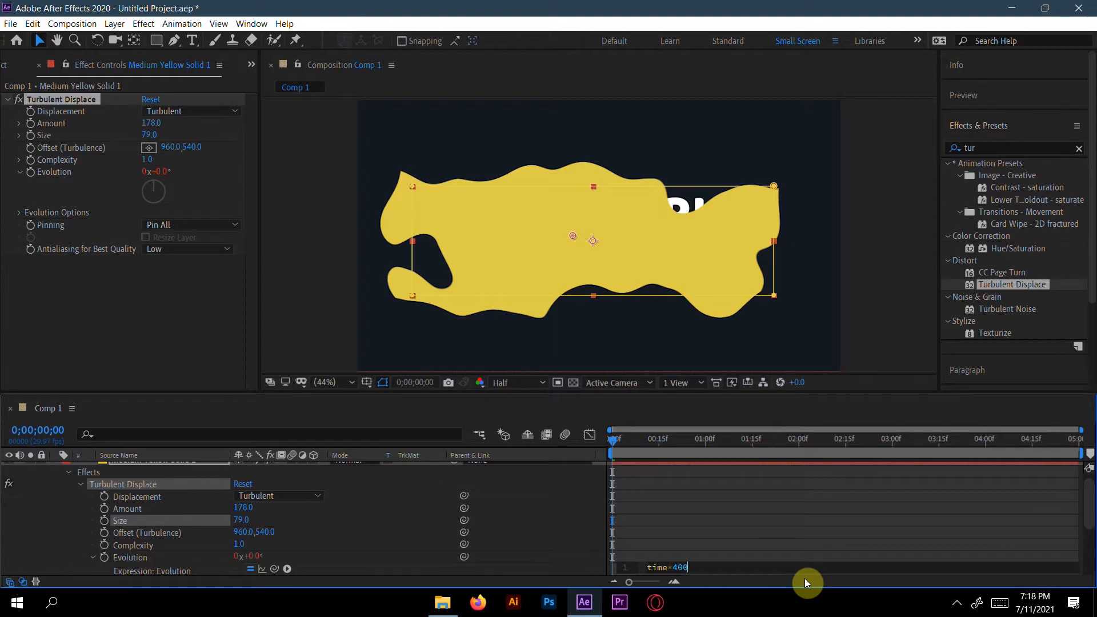
left_click(321, 360)
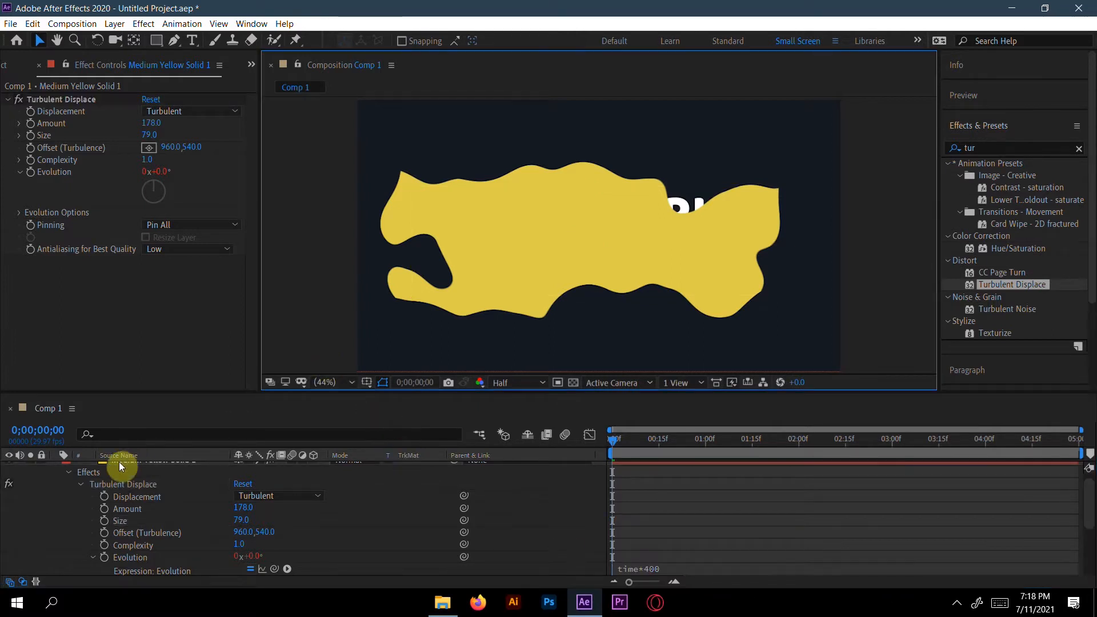
Collapse the yellow solid's properties and preview the animated distortion from the start of the composition
scroll(101, 485, "up", 1)
left_click(56, 467)
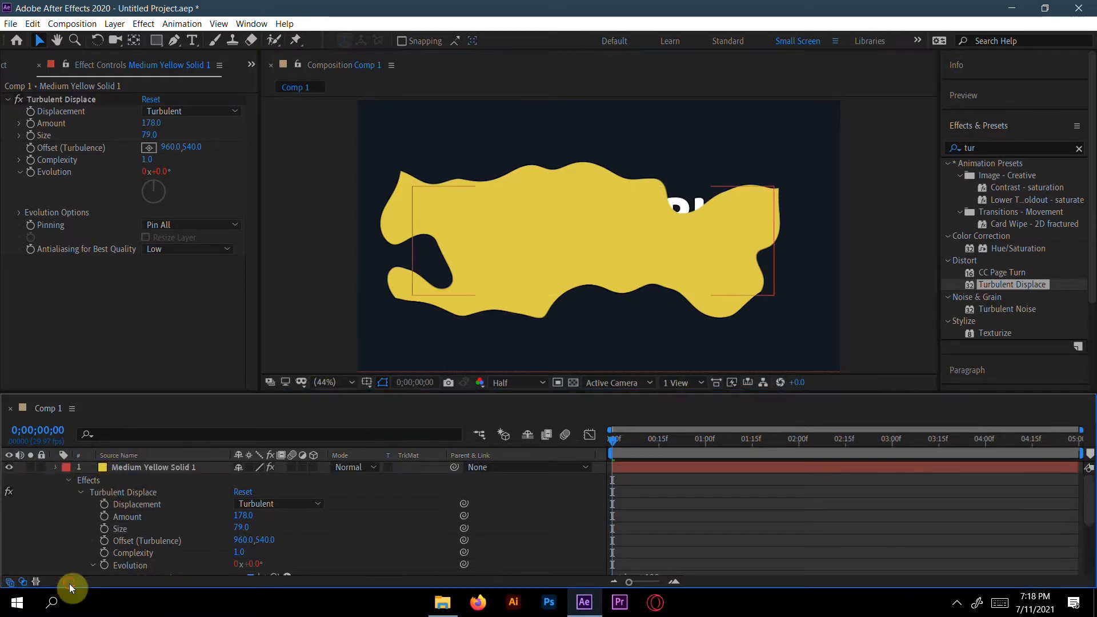
key("space")
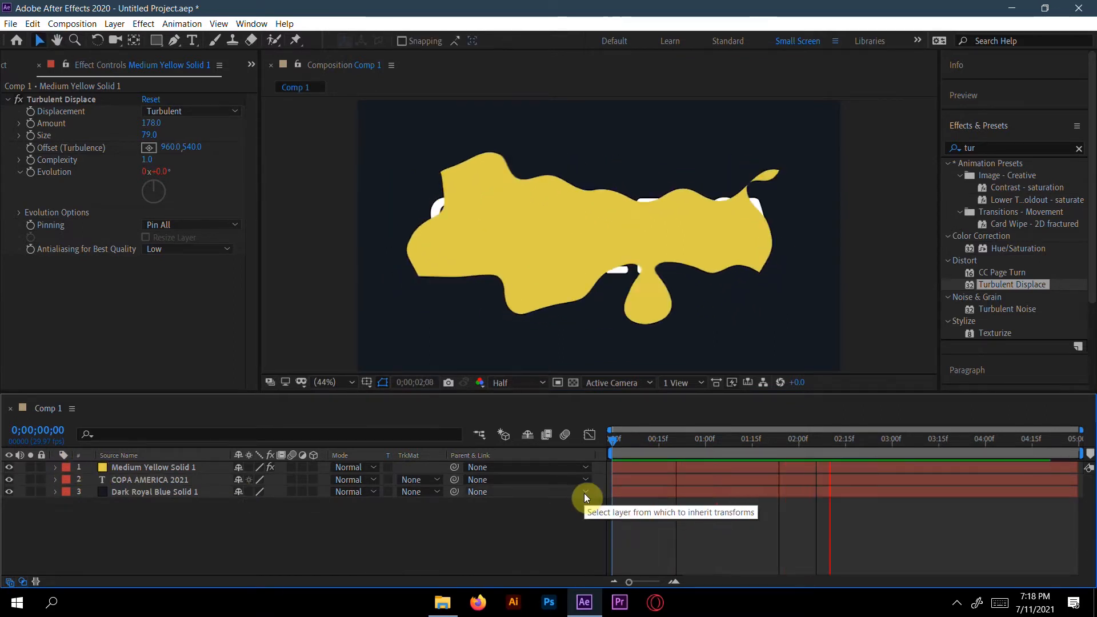
key("space")
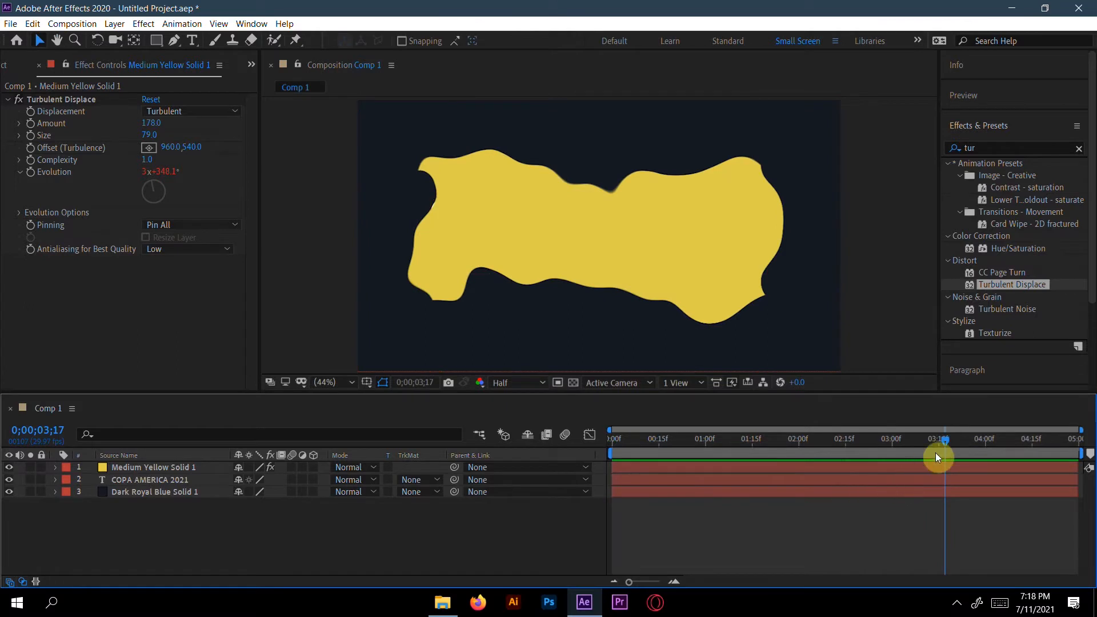
Add a Position keyframe to the yellow solid at 0;00;02;00
left_click_drag(944, 443, 797, 447)
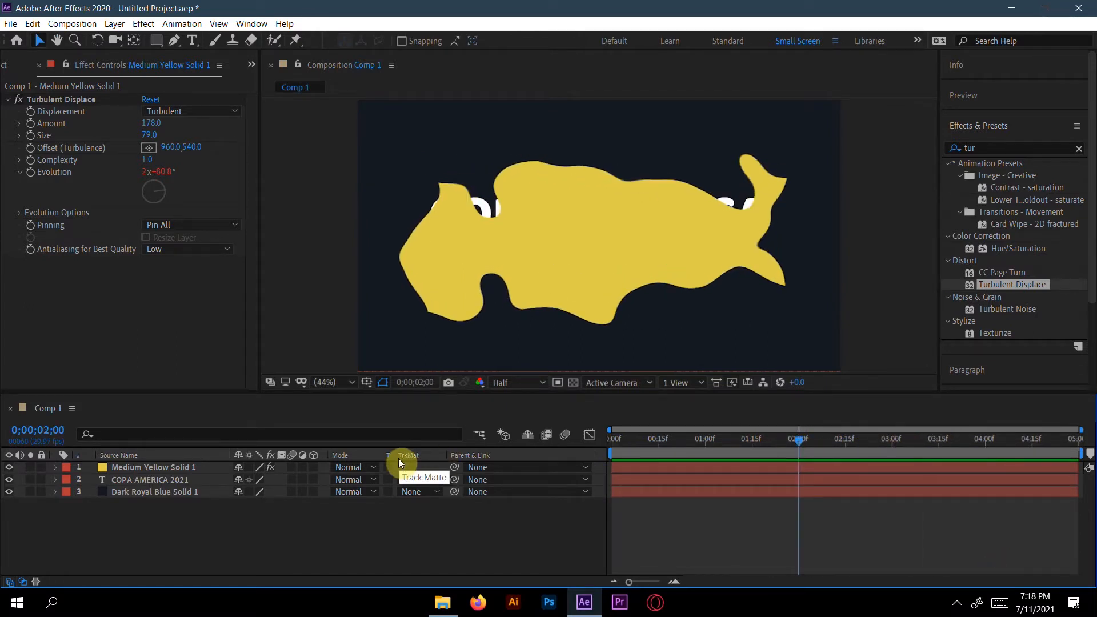
left_click(121, 464)
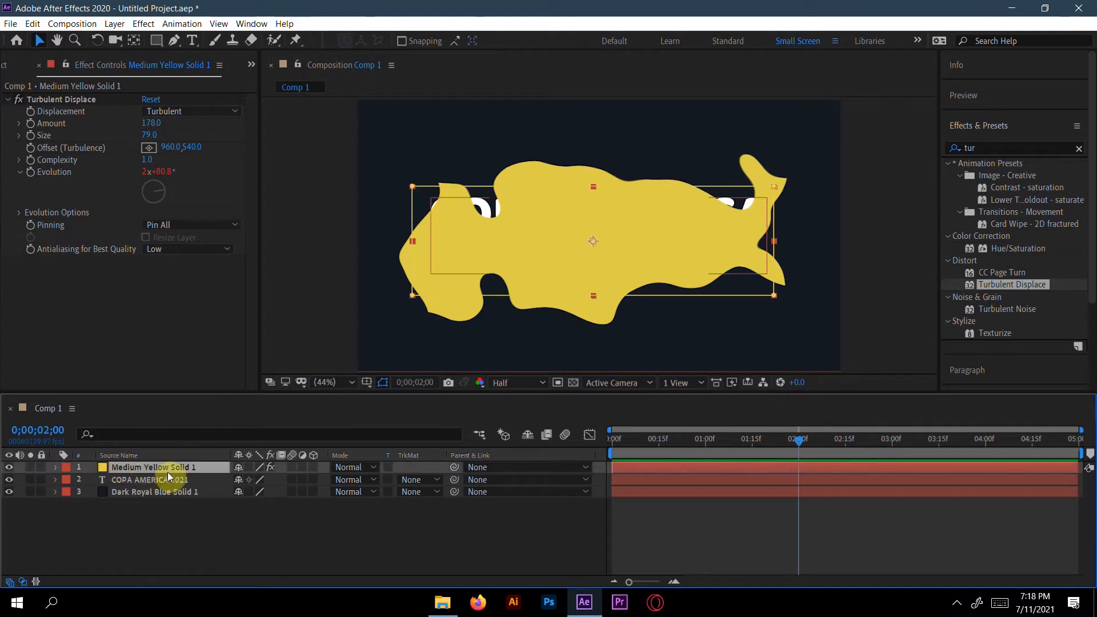
key("p")
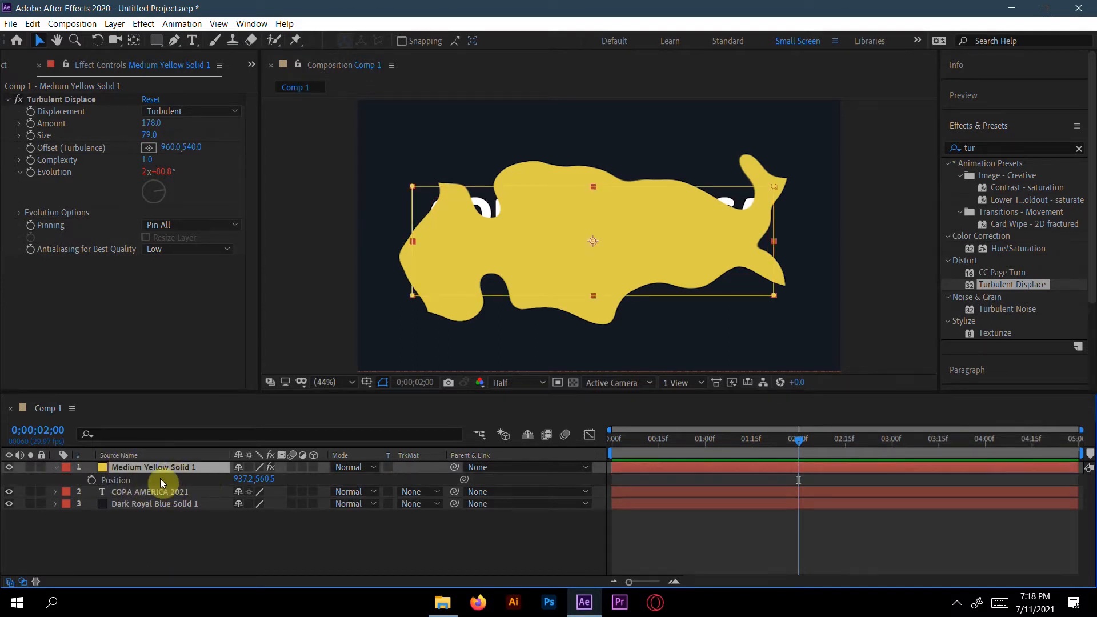
left_click(91, 481)
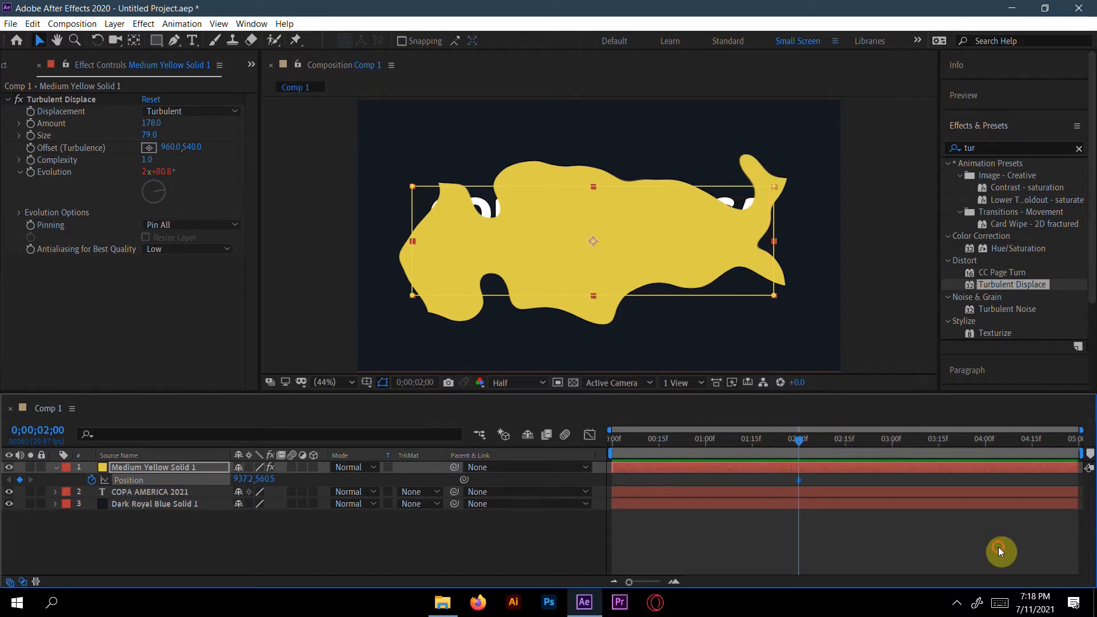
Keyframe the yellow solid at 0;00;00;00 with its vertical position at about 1433, below the frame, and preview the rise
key("Home")
left_click_drag(262, 486, 875, 493)
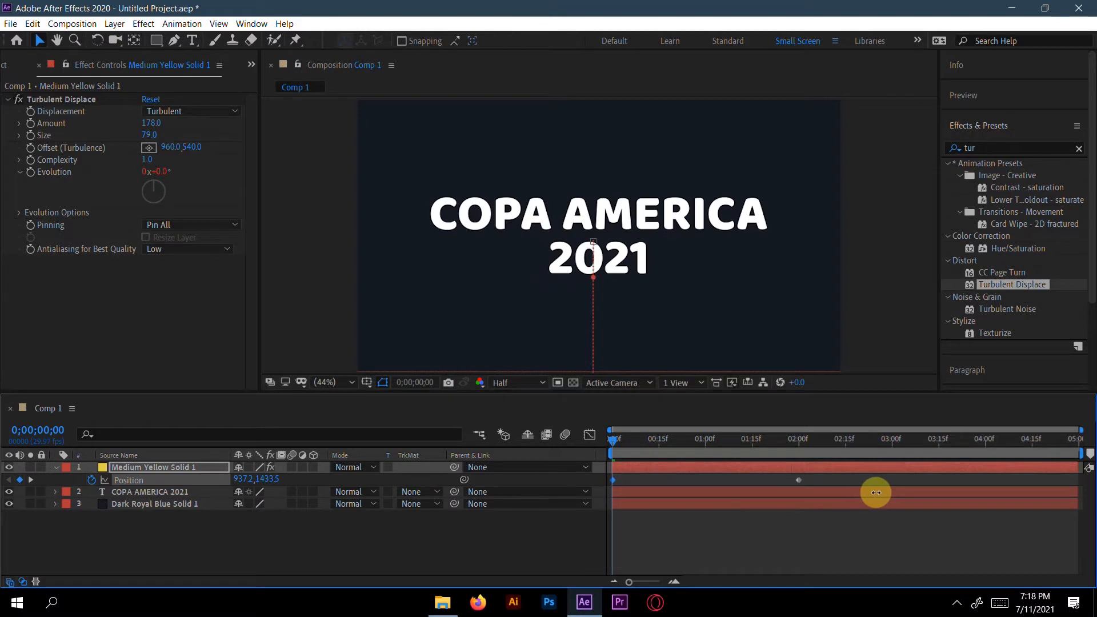
key("space")
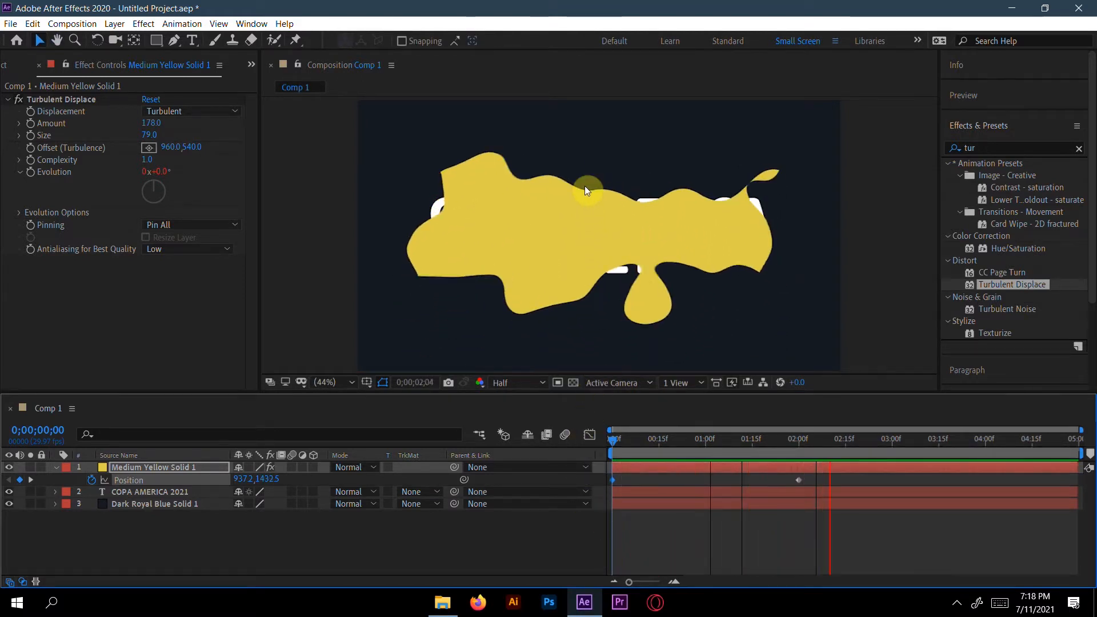
key("space")
Apply Easy Ease to the yellow solid's Position keyframe at 0;00;02;00 and lengthen its incoming influence in the speed graph for a softer stop
left_click_drag(892, 440, 825, 440)
left_click(800, 480)
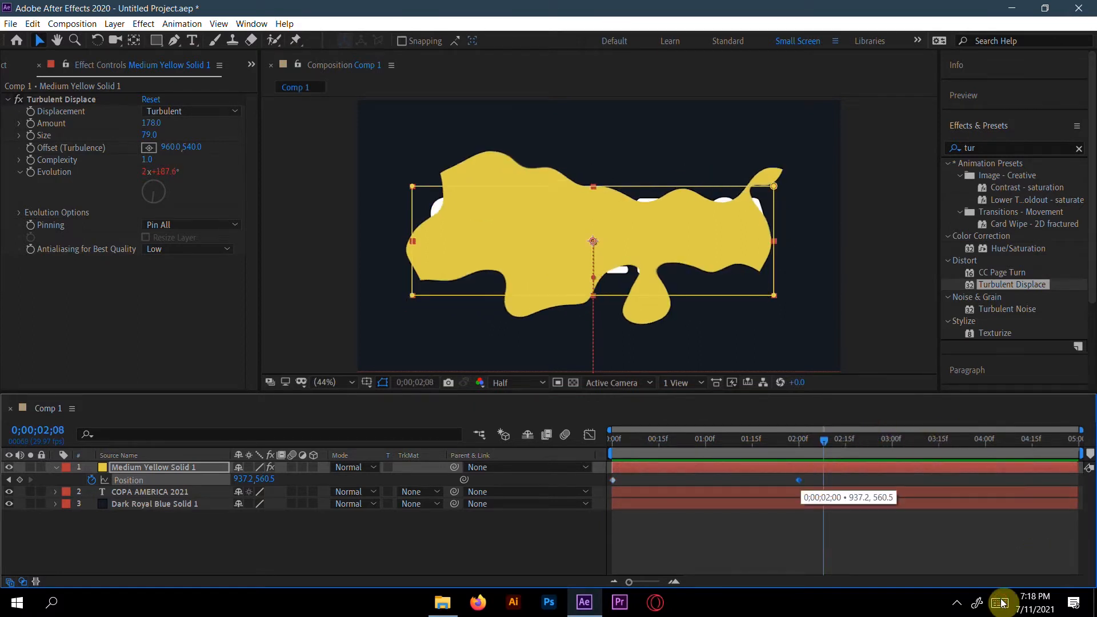
key("F9")
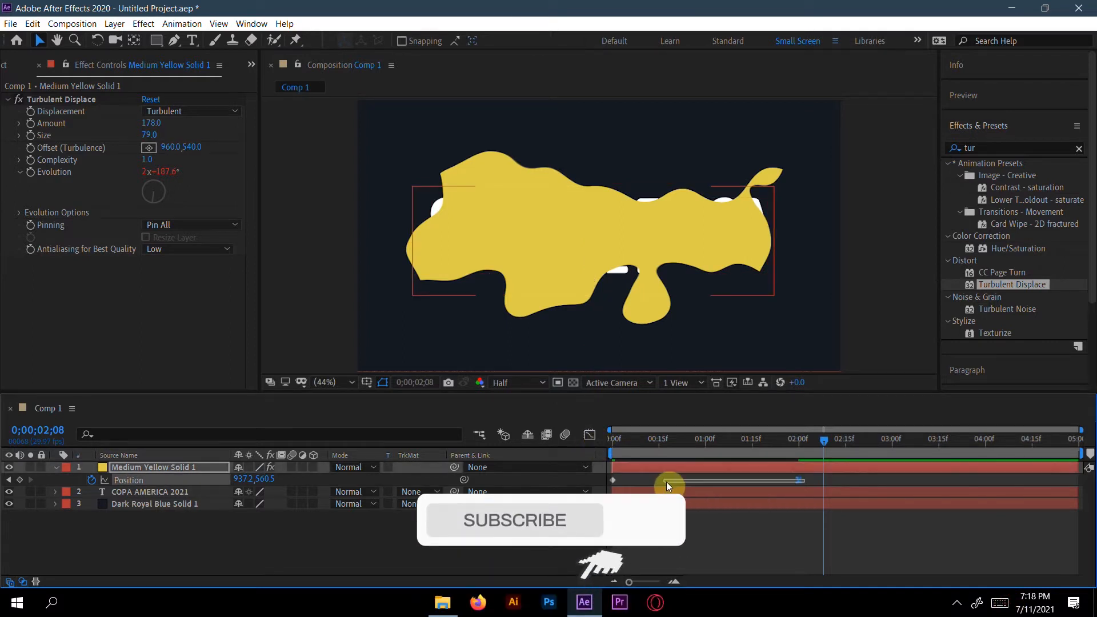
left_click(591, 432)
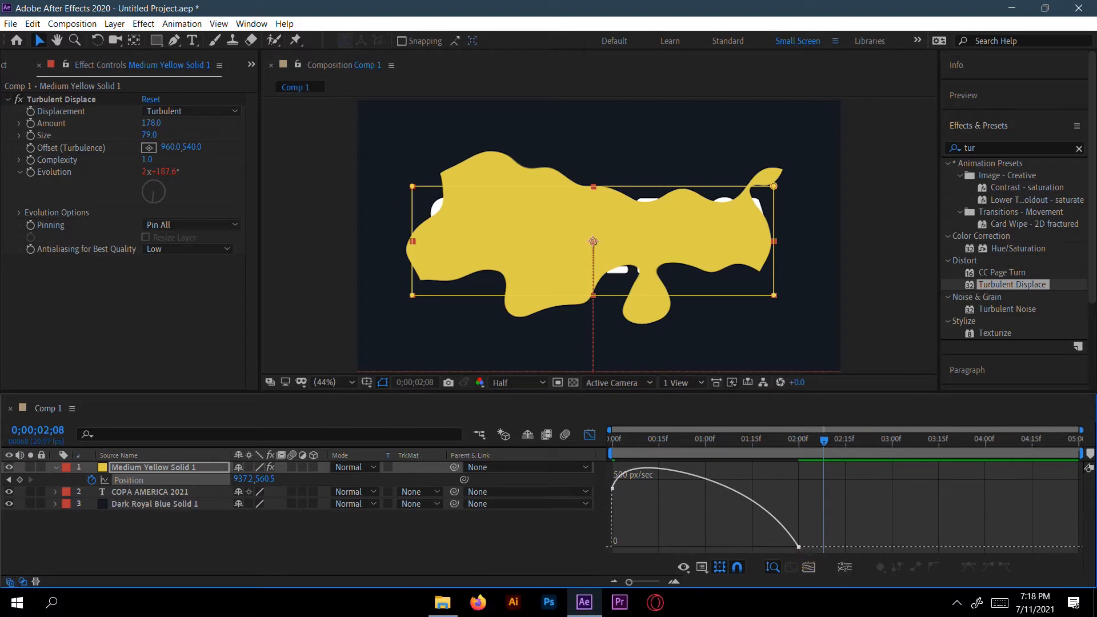
left_click(798, 547)
left_click_drag(767, 547, 750, 547)
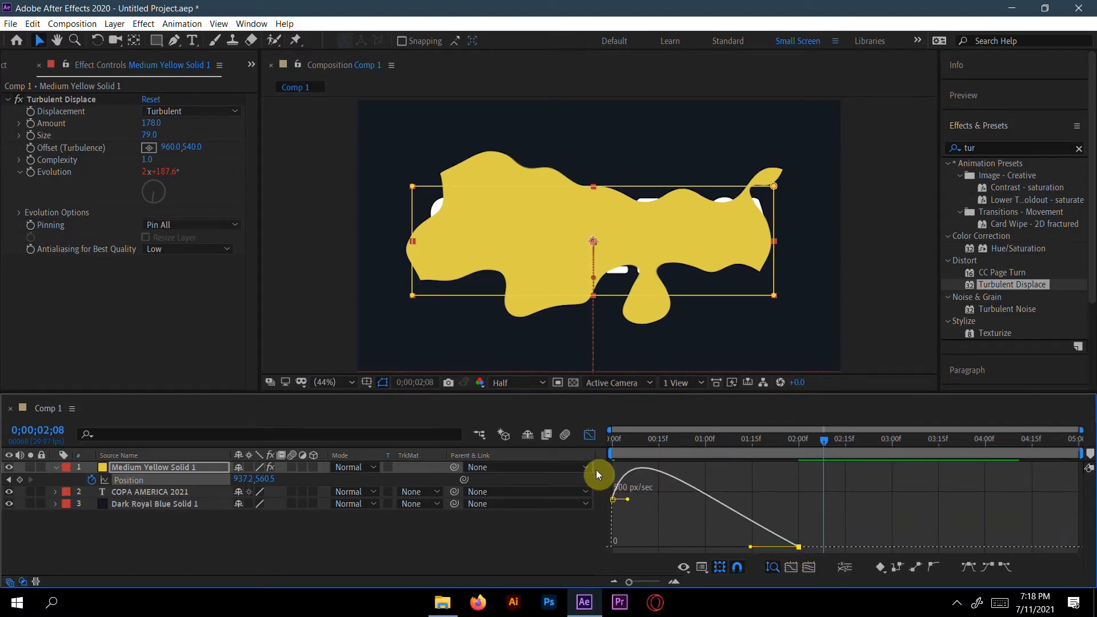
Close the Graph Editor and preview the eased rise from the start of the composition
key("shift+F3")
left_click_drag(824, 441, 609, 449)
key("space")
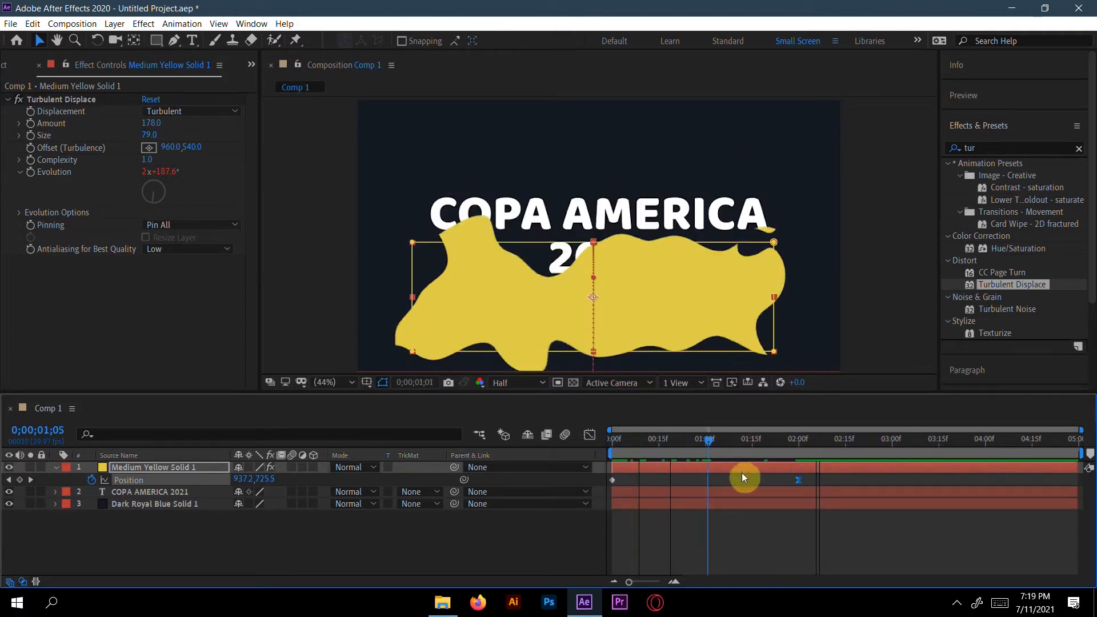
Duplicate the animated yellow solid twice
left_click(249, 583)
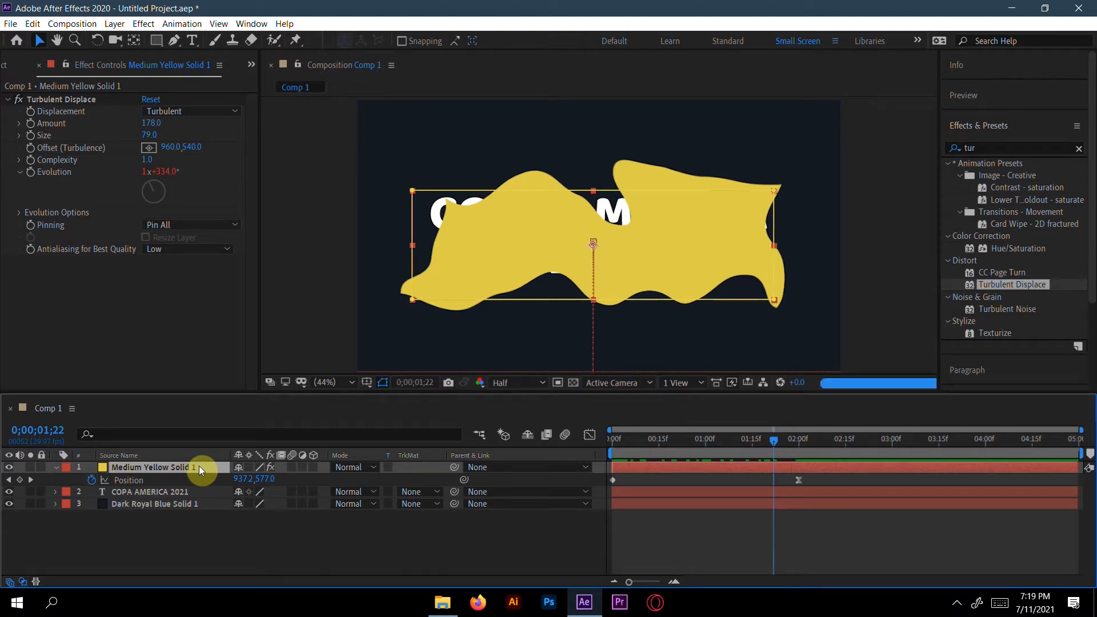
key("ctrl+d")
key("ctrl+d")
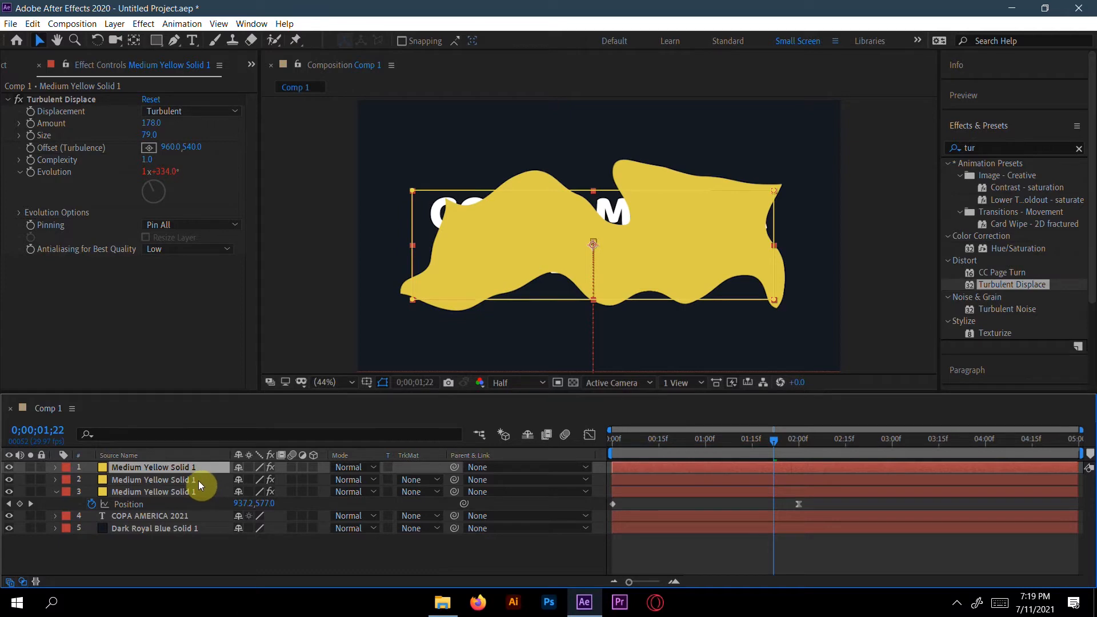
Change the middle yellow solid's color to cyan 4DC3DE, creating a new solid for that layer only
left_click(197, 481)
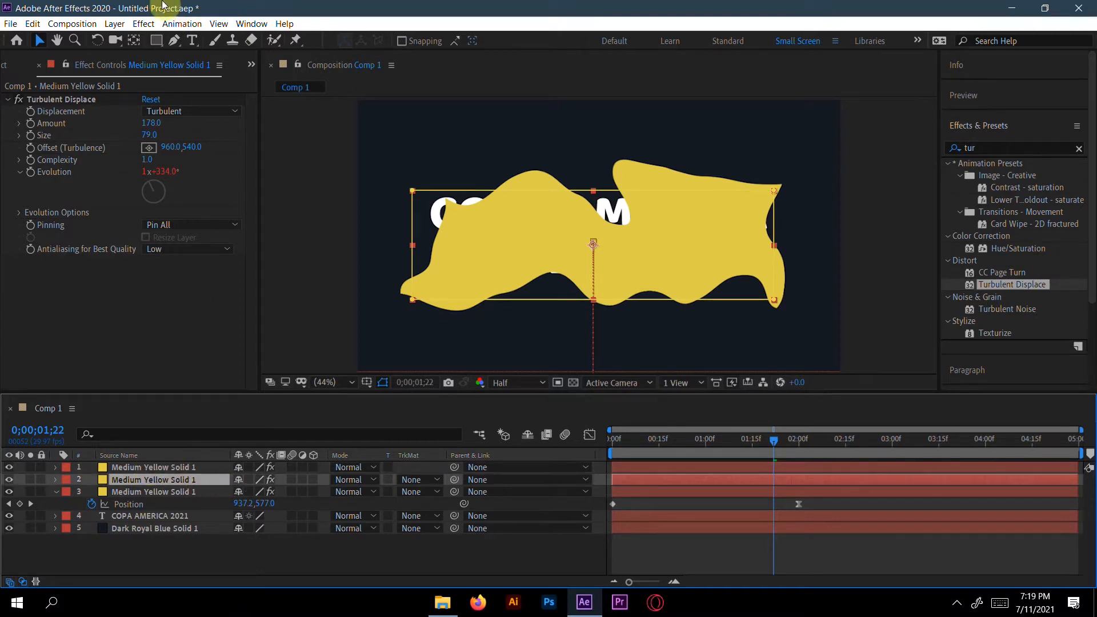
left_click(117, 23)
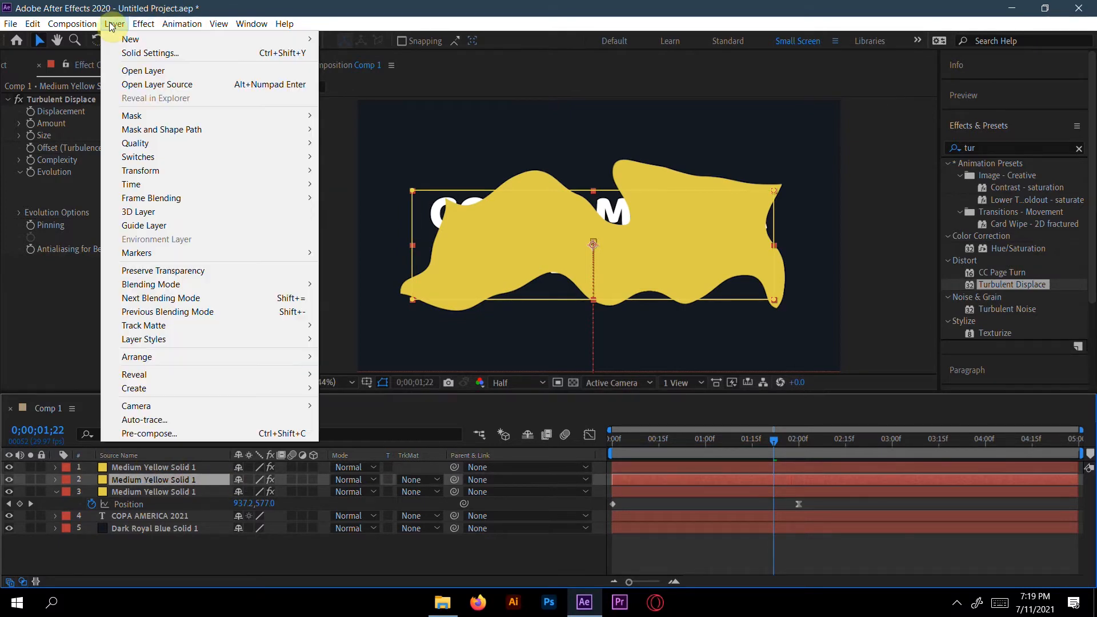
left_click(181, 57)
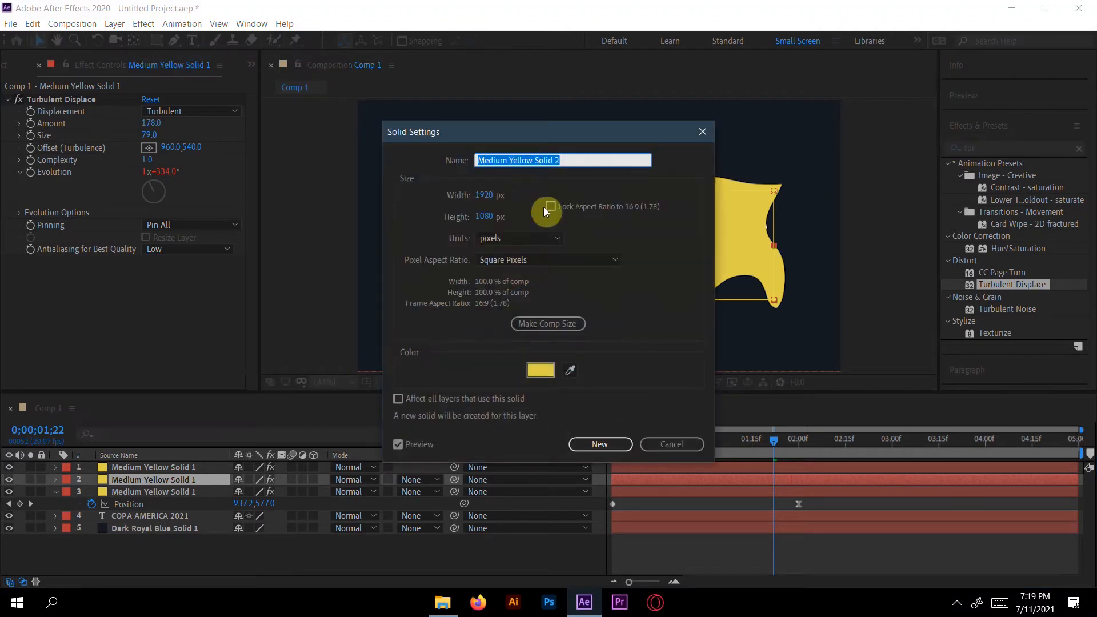
left_click(542, 372)
left_click(558, 425)
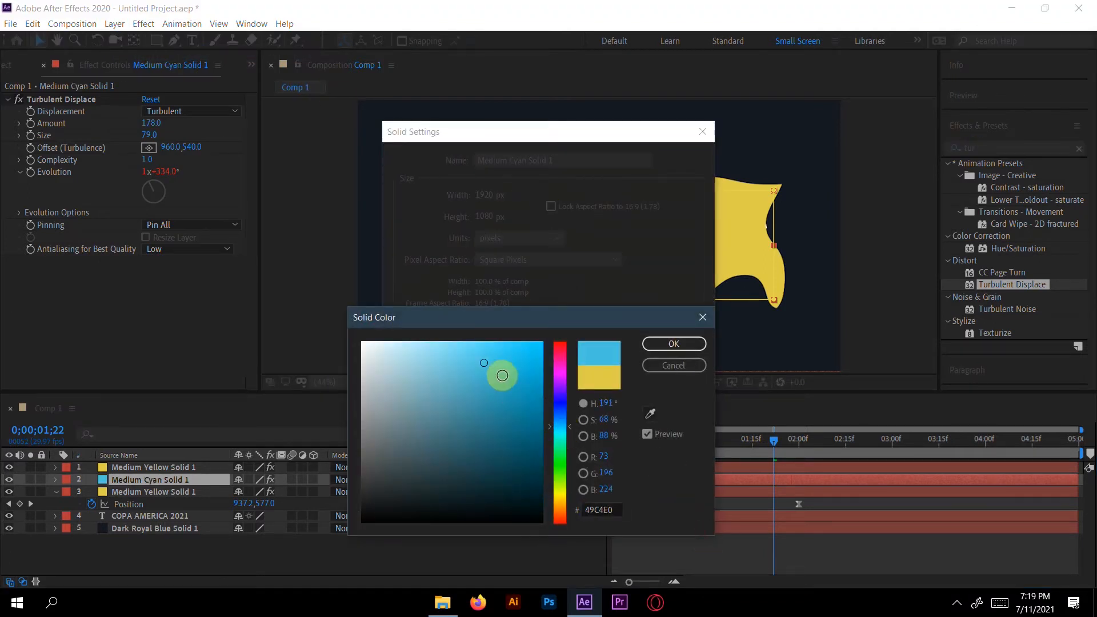
left_click_drag(484, 364, 479, 365)
left_click(673, 342)
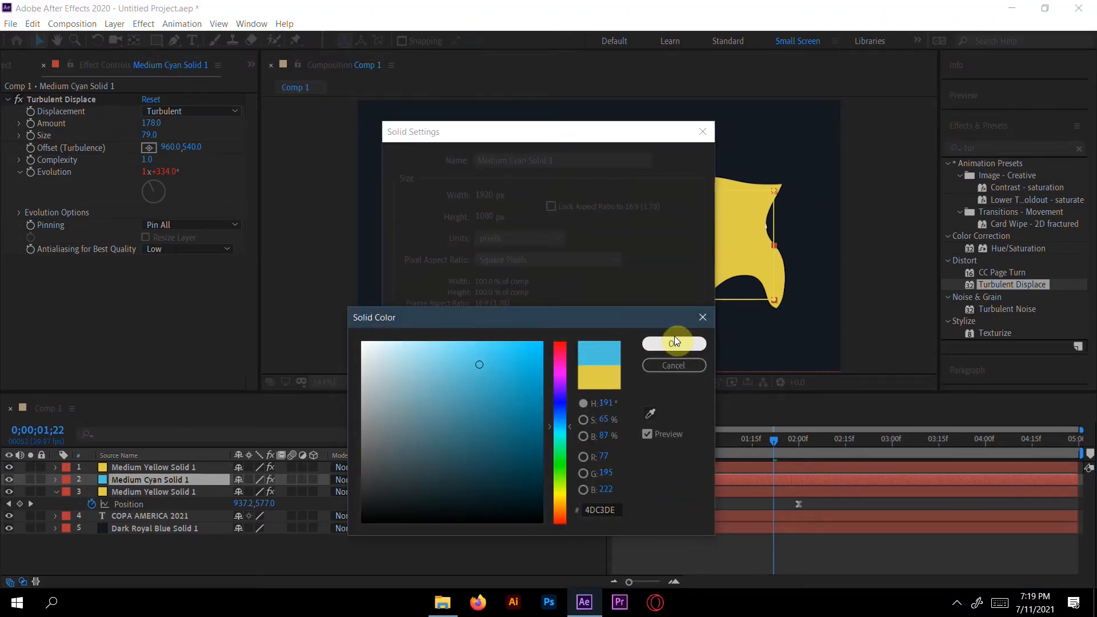
left_click(586, 443)
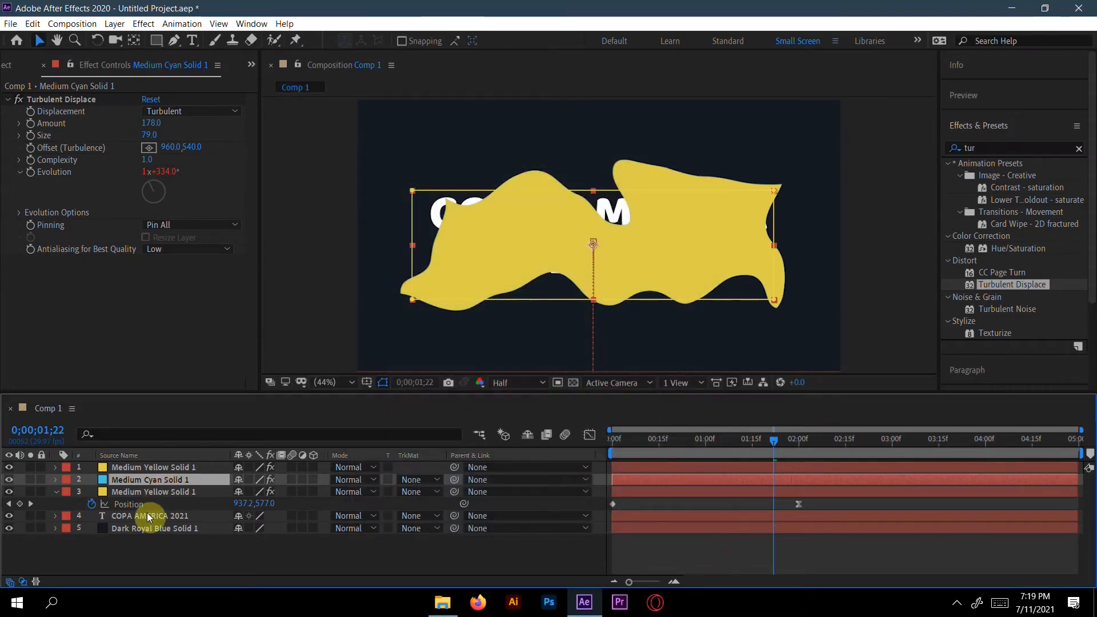
Change the lowest yellow solid's color to lime green 74E83D, creating a new solid for that layer only
left_click(152, 493)
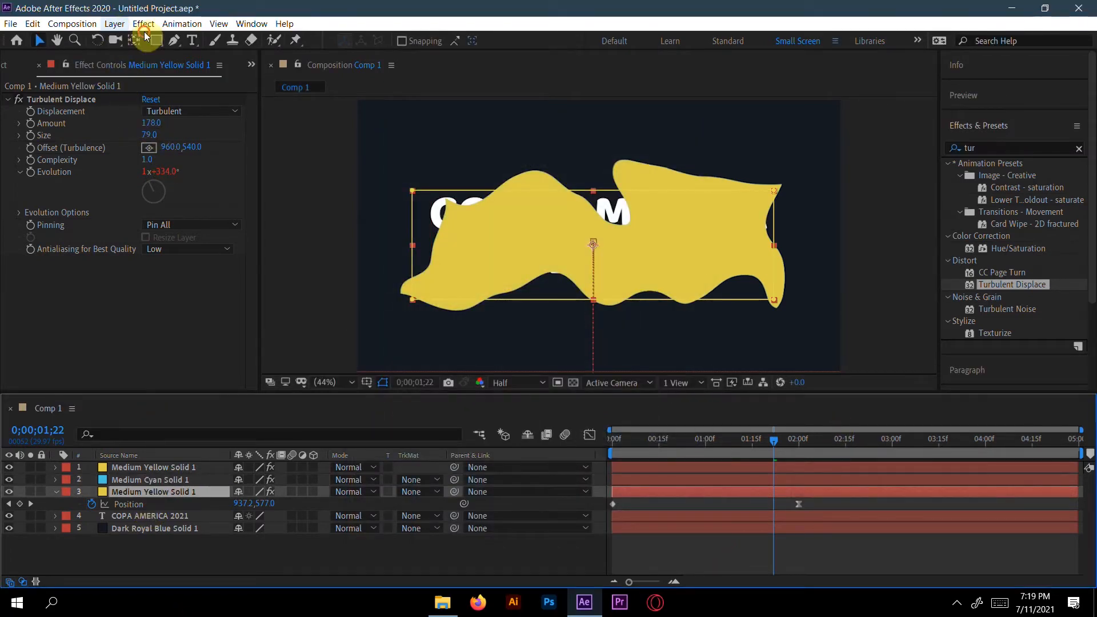
left_click(114, 24)
left_click(133, 53)
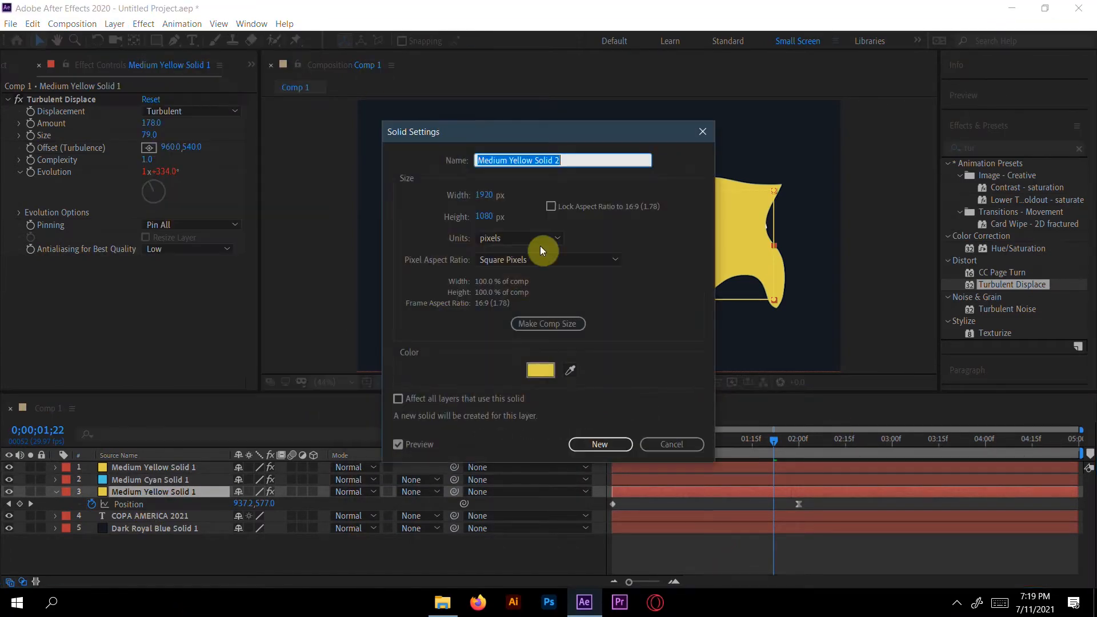
left_click(541, 367)
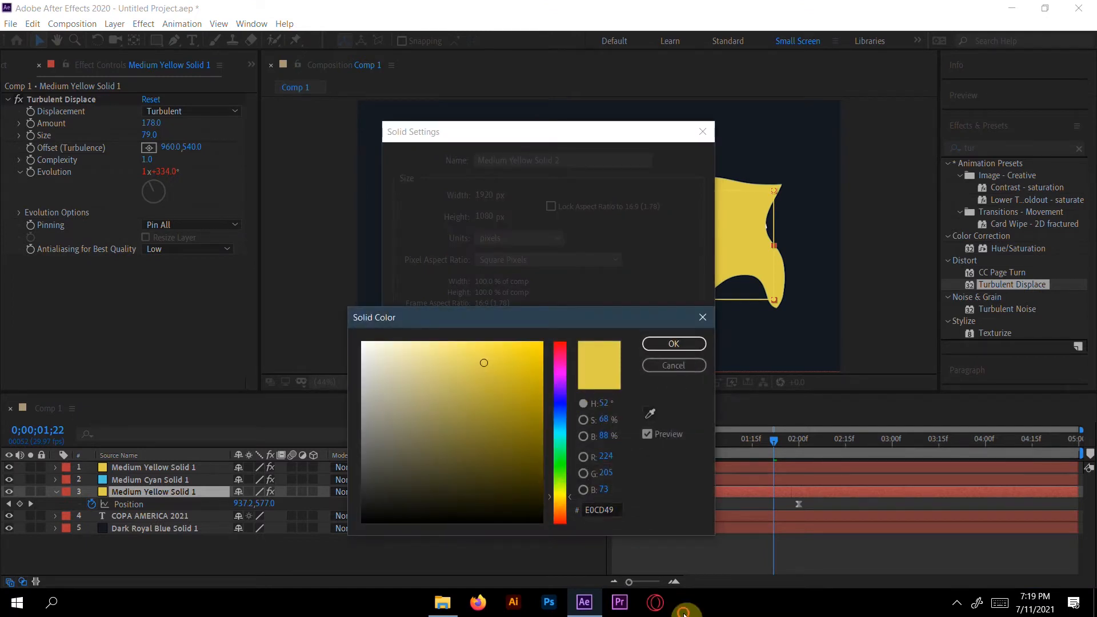
left_click(553, 472)
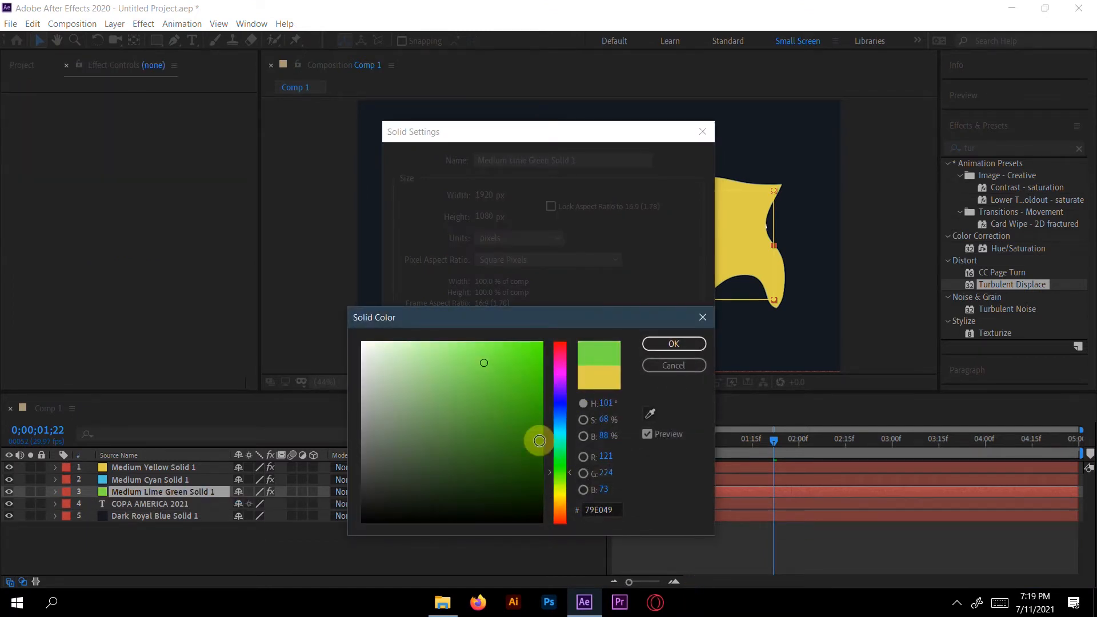
left_click(495, 363)
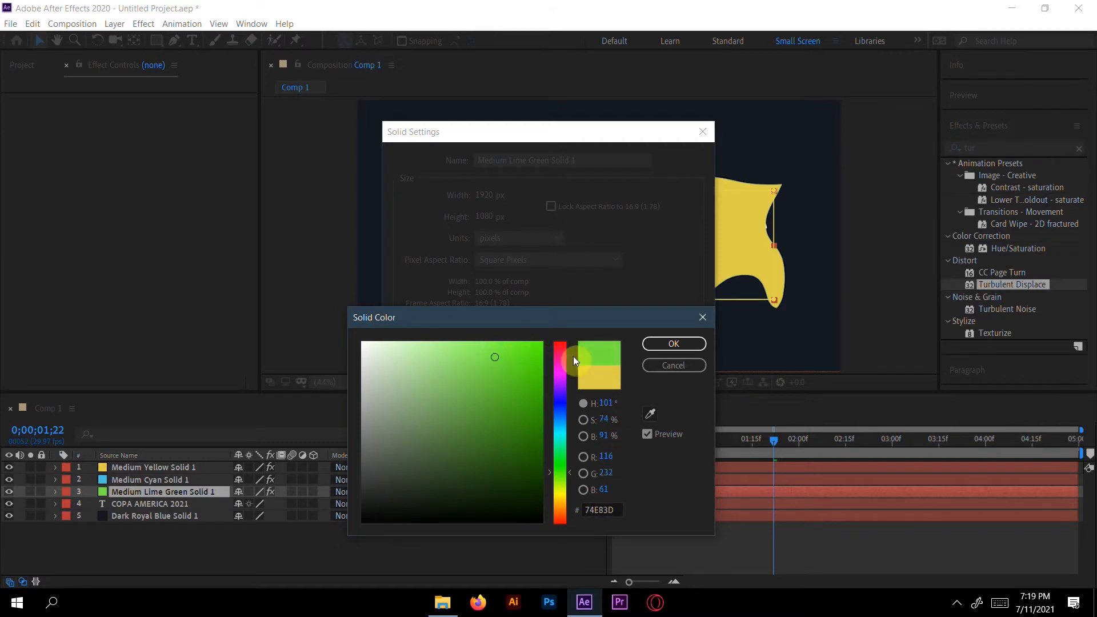
left_click(654, 347)
left_click(592, 446)
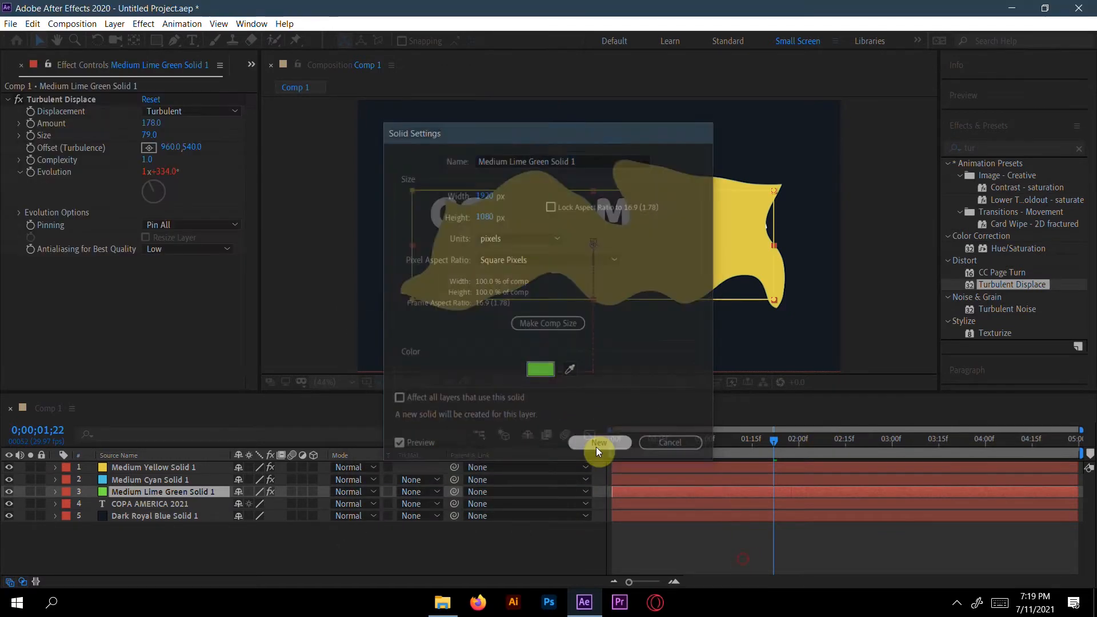
Set the vertical Turbulent Displace offset to 599 on the lime green solid and 679 on the cyan solid
left_click_drag(774, 441, 701, 458)
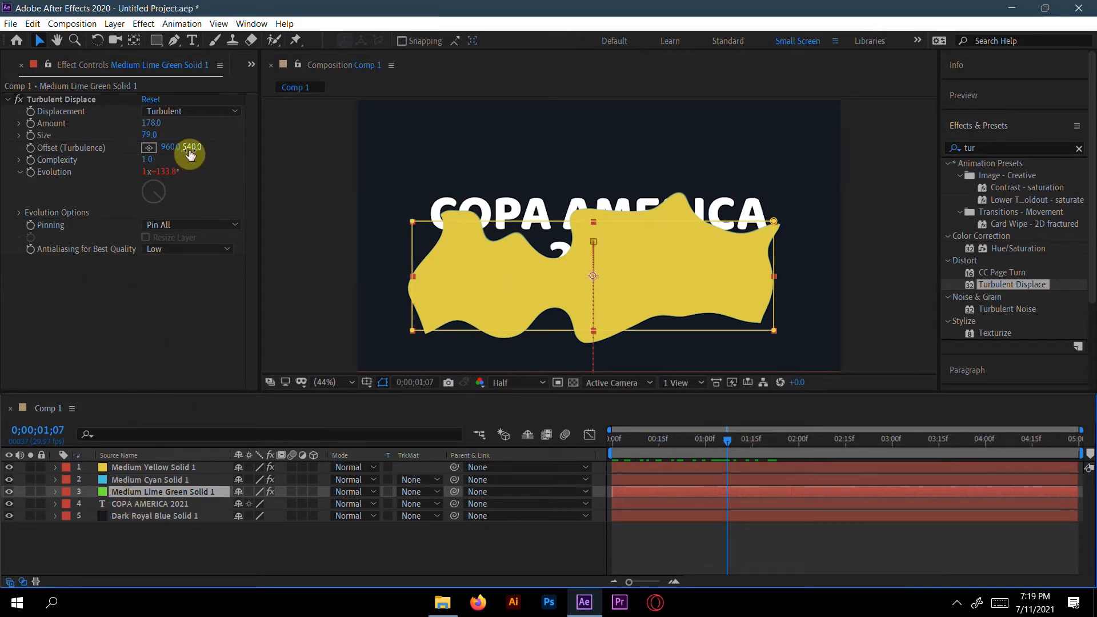
left_click_drag(193, 149, 243, 148)
left_click_drag(231, 146, 235, 147)
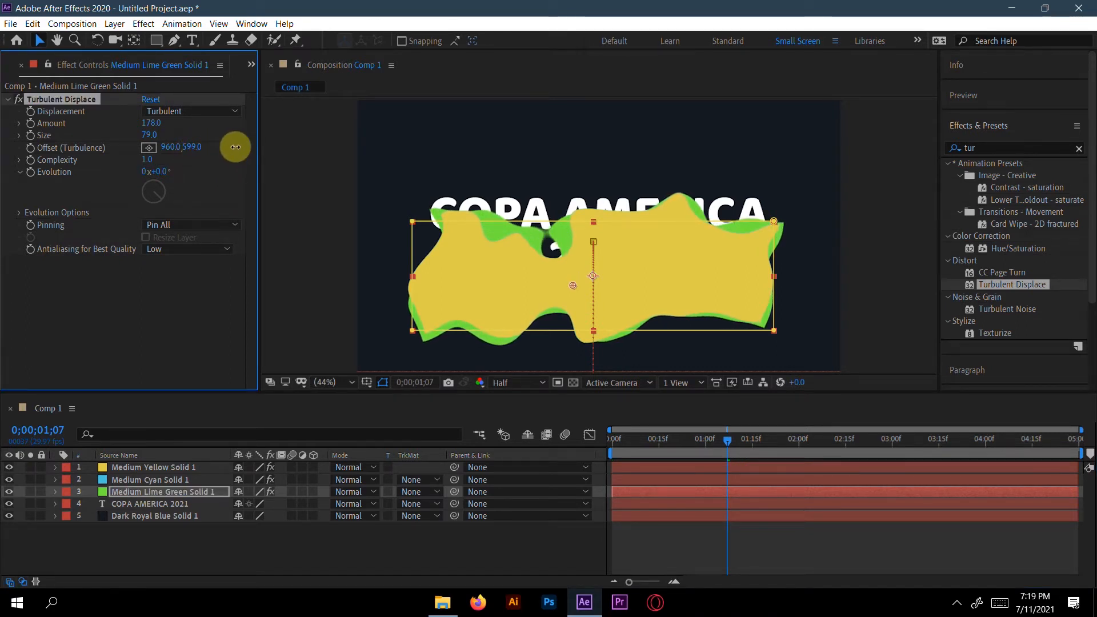
left_click(152, 479)
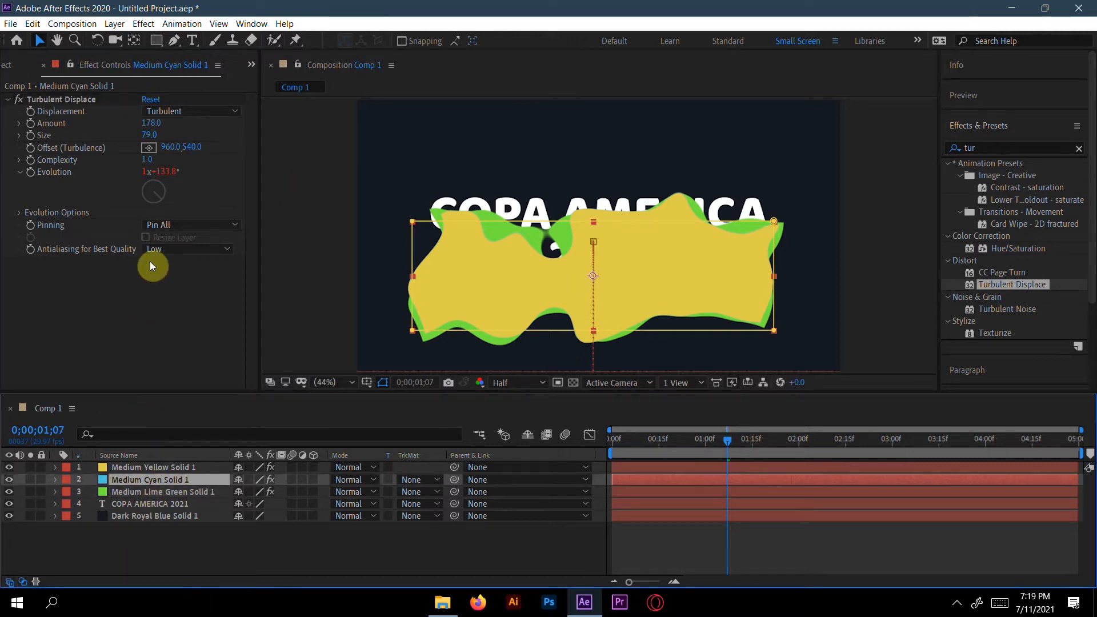
left_click_drag(191, 147, 295, 143)
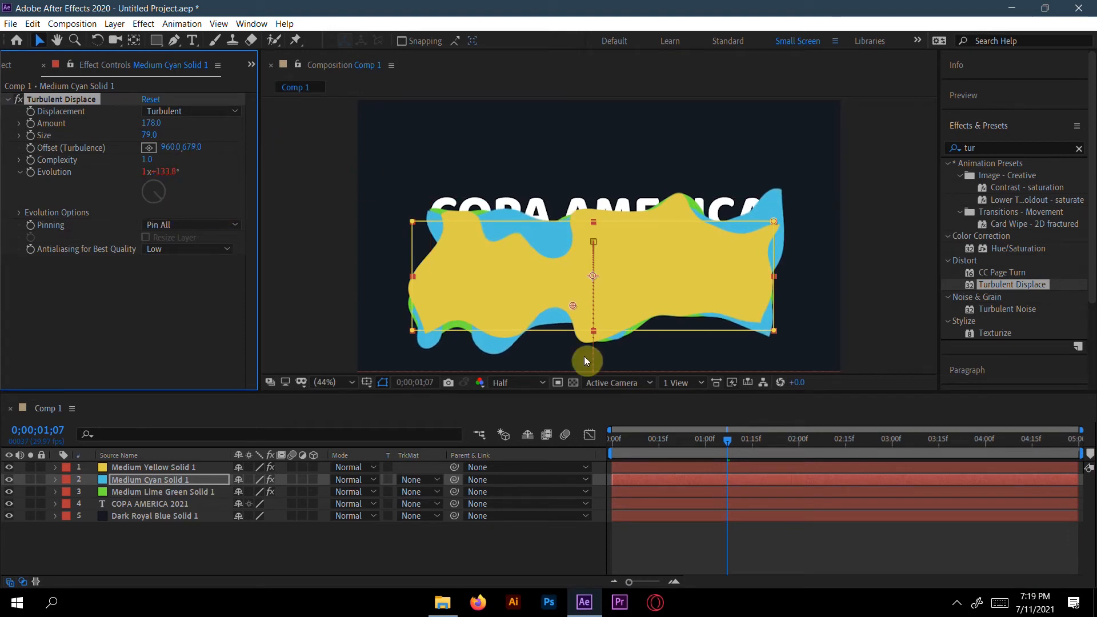
Preview the three-color liquid animation from the start of the composition
left_click_drag(729, 441, 598, 458)
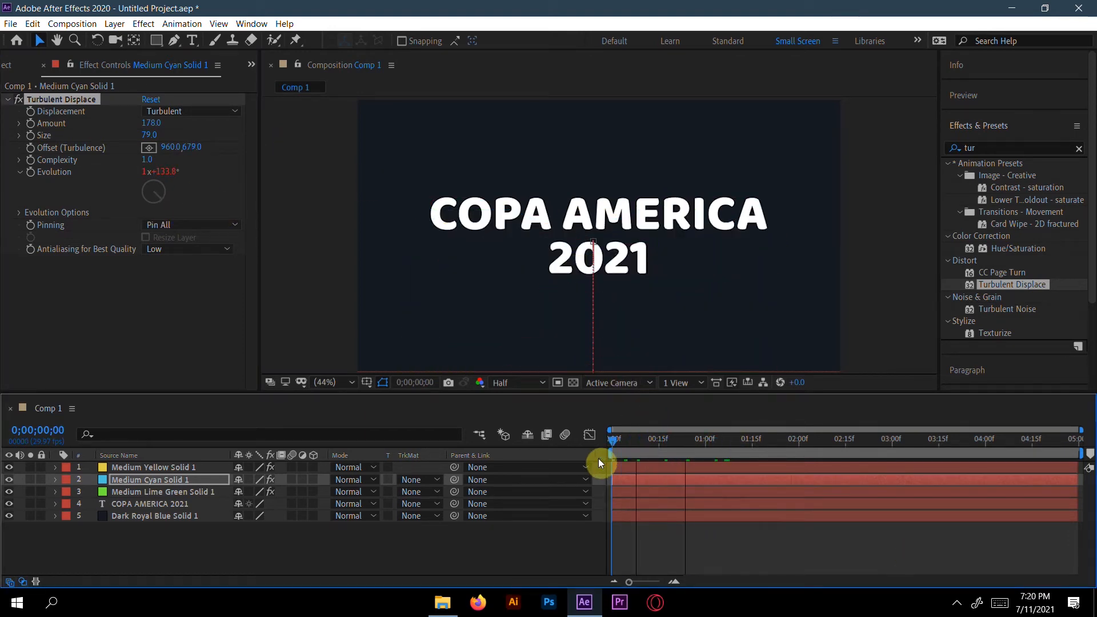
key("space")
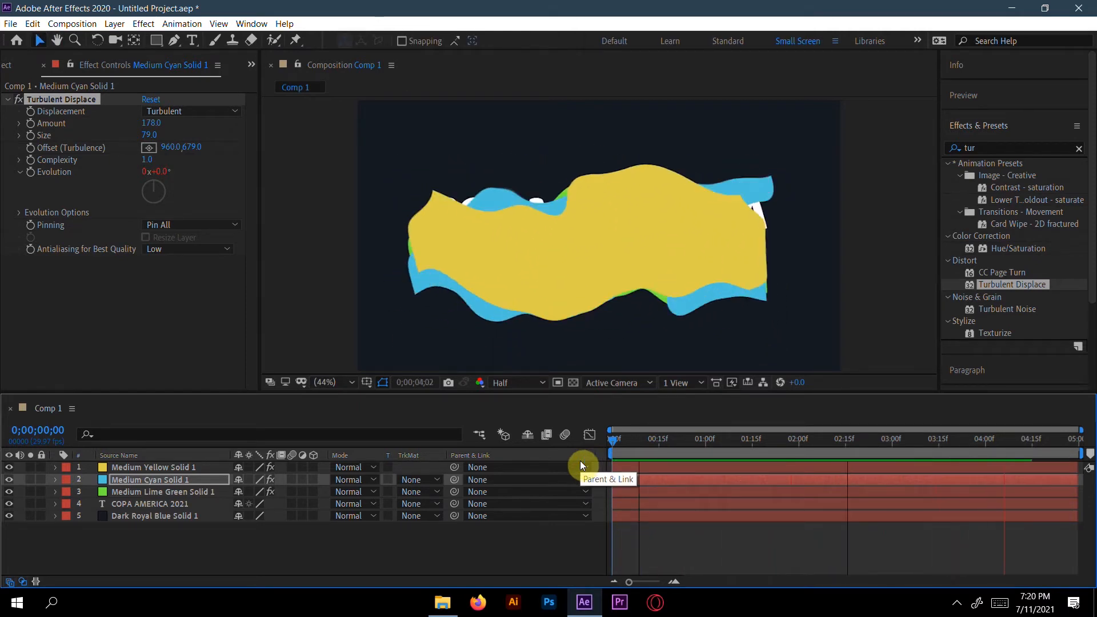
key("space")
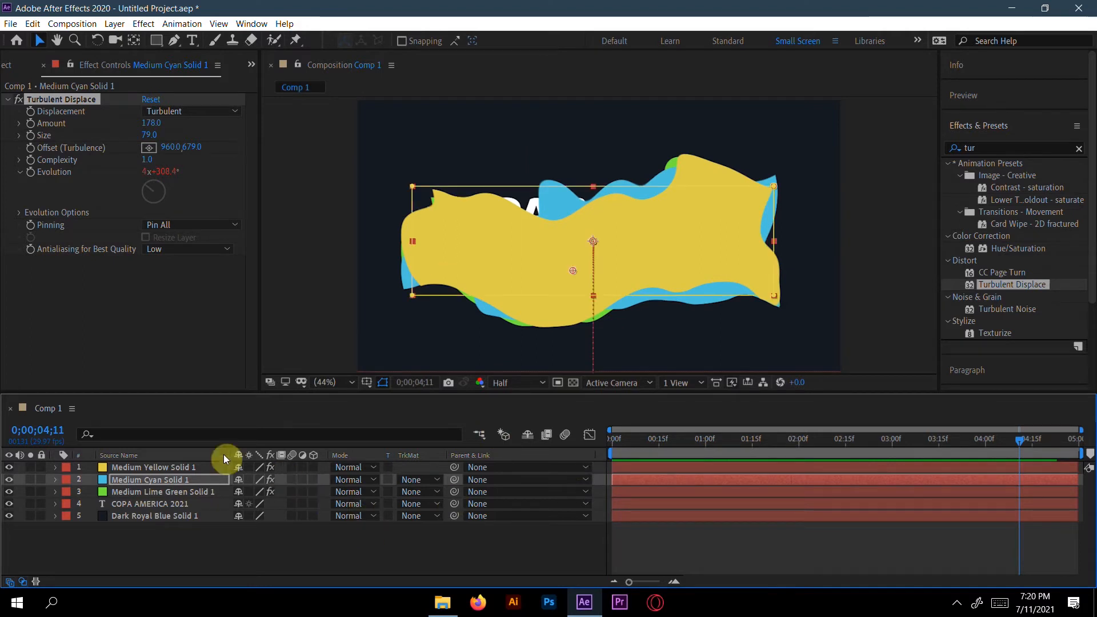
Pre-compose the yellow, cyan and lime green solids together as Pre-comp 1, moving all attributes into the new composition
left_click(186, 467)
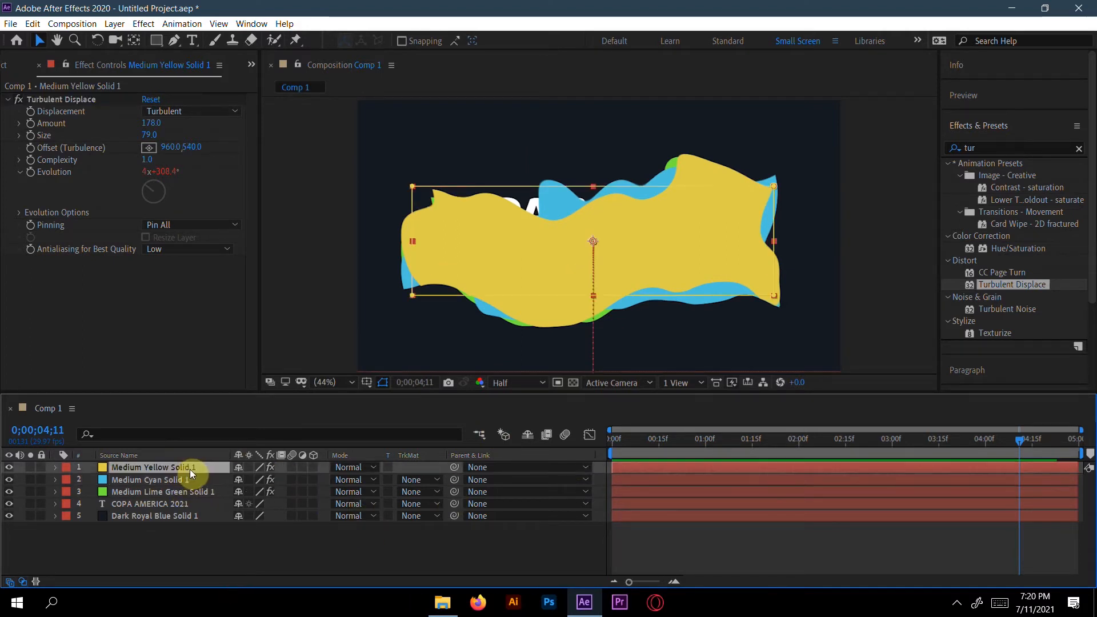
left_click(183, 495, "shift")
right_click(184, 495)
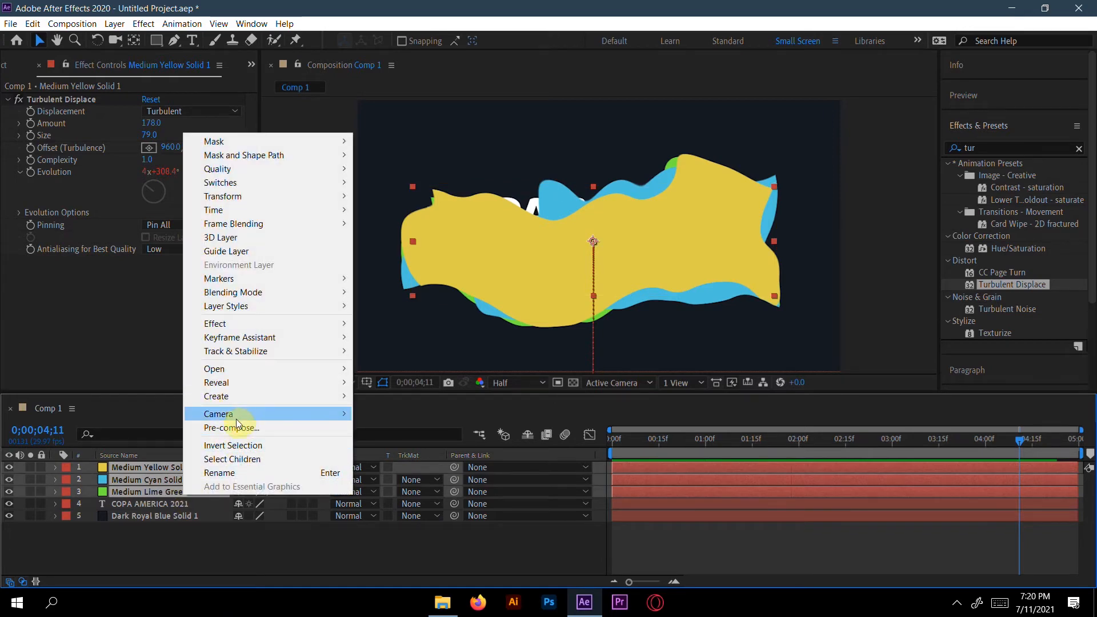
left_click(260, 427)
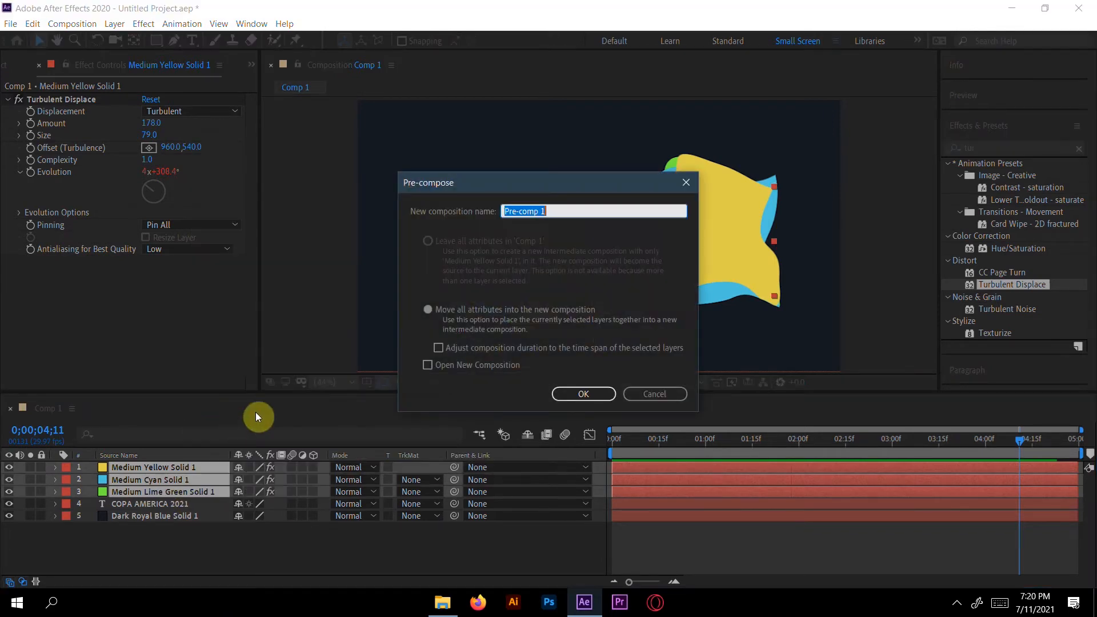
left_click(573, 393)
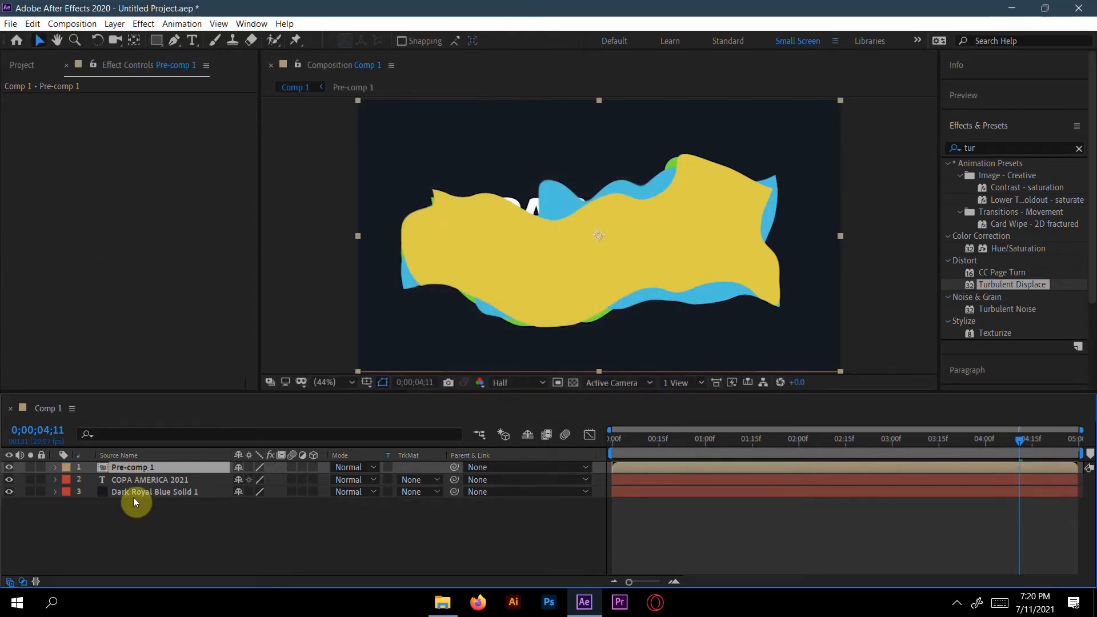
Place the pre-comp directly below the COPA AMERICA 2021 text layer with an Alpha track matte, and preview the text reveal
left_click_drag(153, 467, 335, 493)
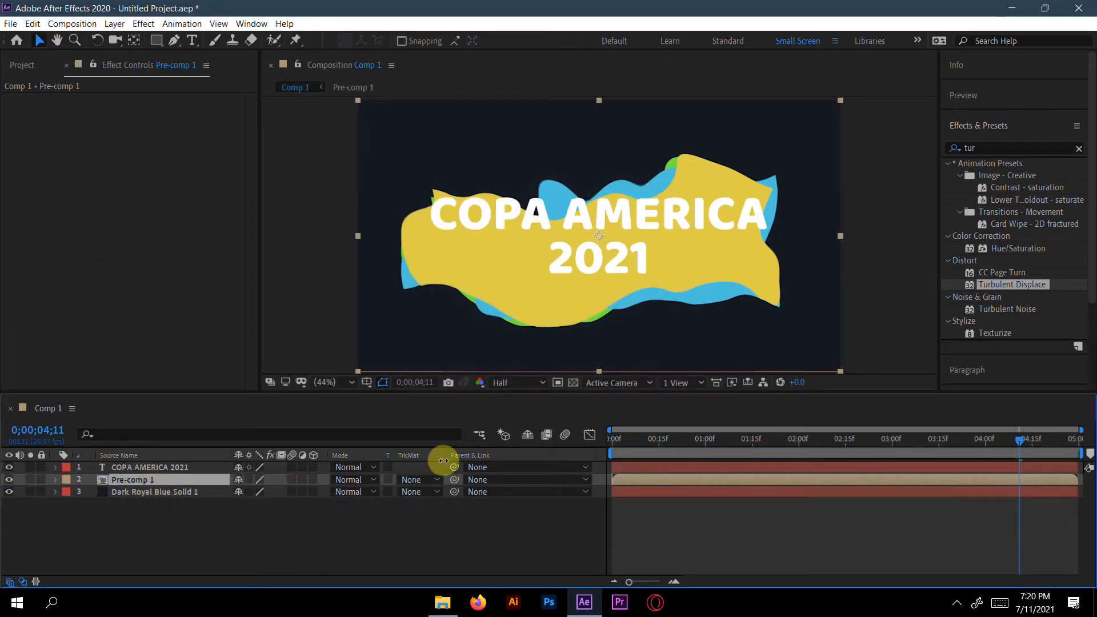
left_click(423, 481)
left_click(434, 510)
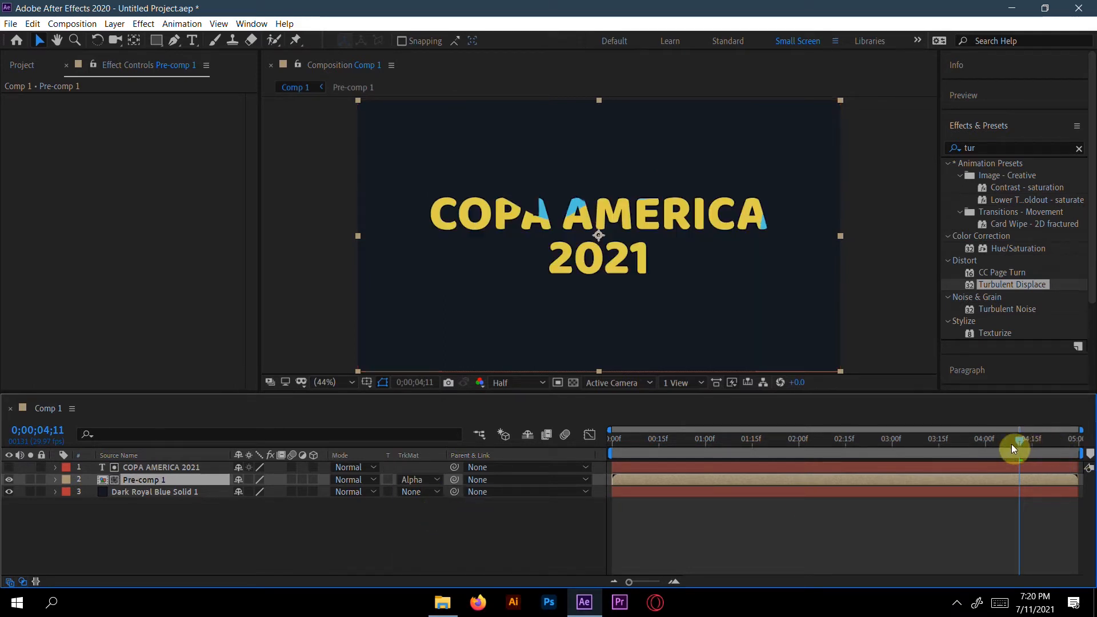
key("space")
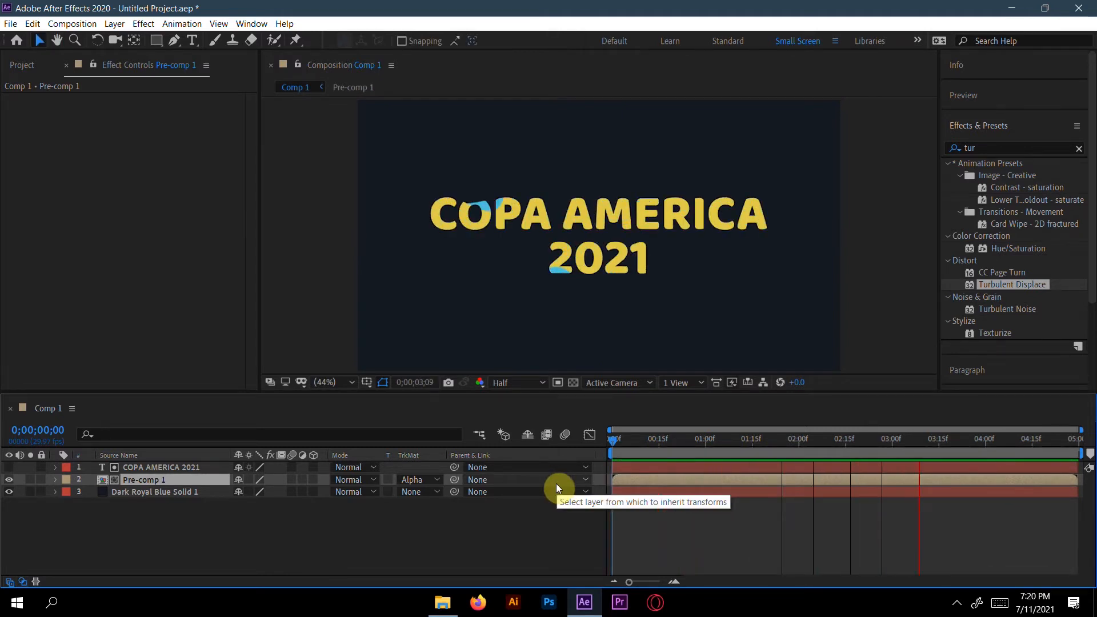
Preview the masked text reveal and move the current time to 0;00;02;22
key("space")
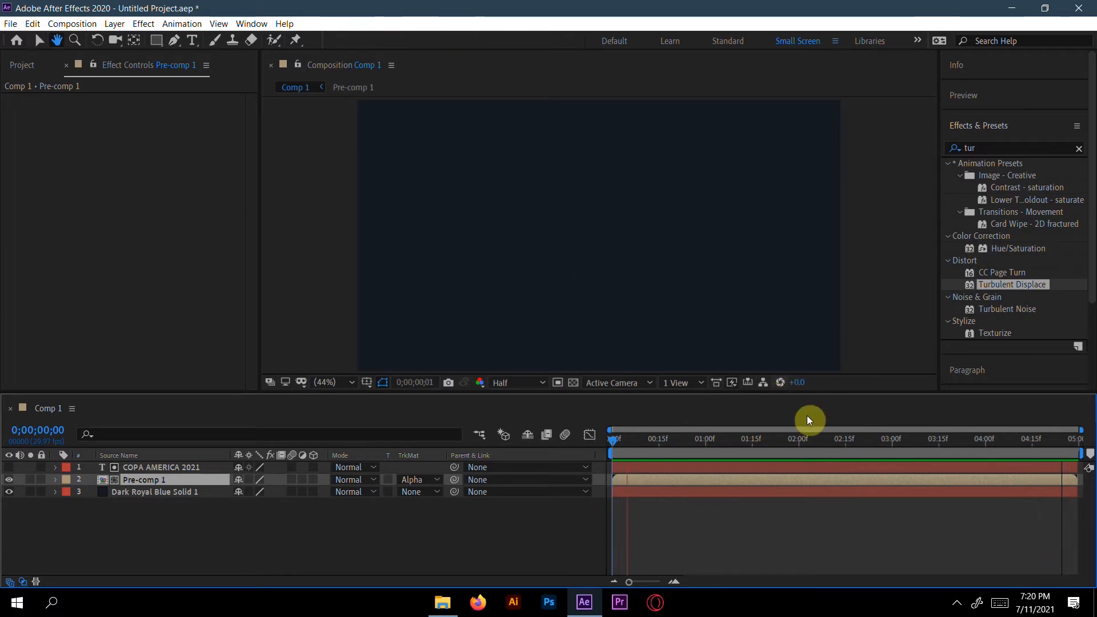
key("space")
key("space")
left_click_drag(852, 446, 864, 446)
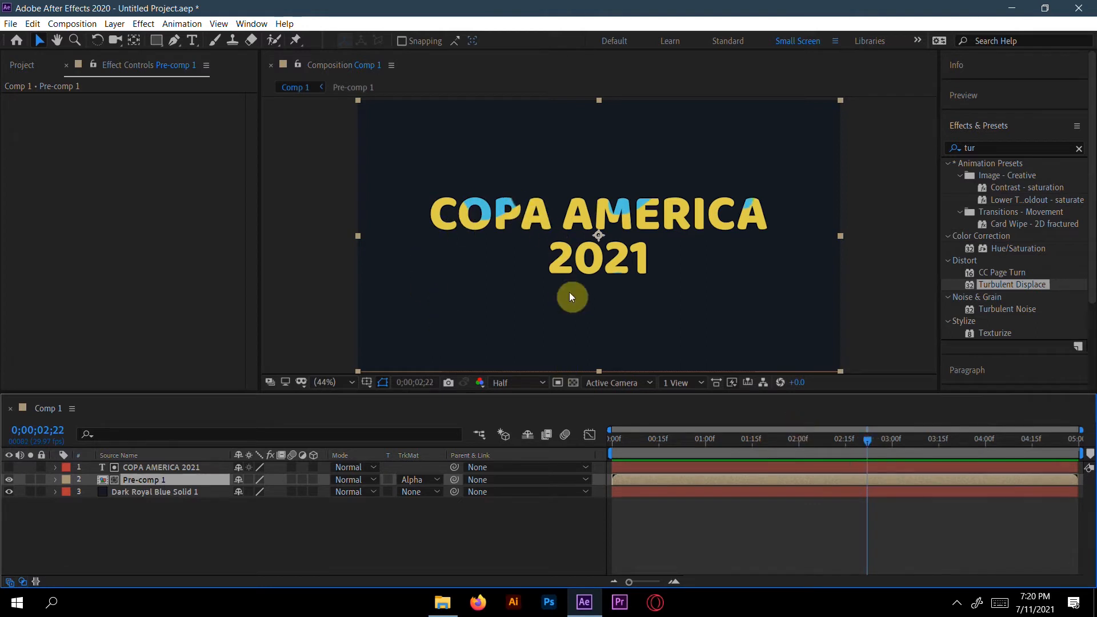
Open Pre-comp 1 and enlarge the lime green solid by moving all four of its corners outward around the other shapes
double_click(142, 480)
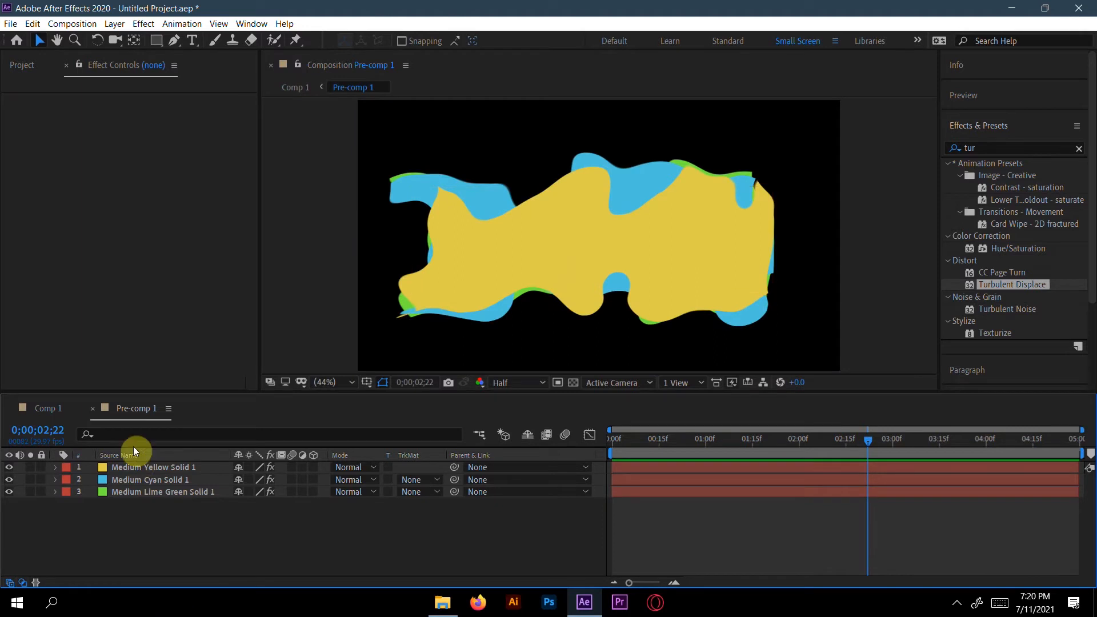
left_click(167, 493)
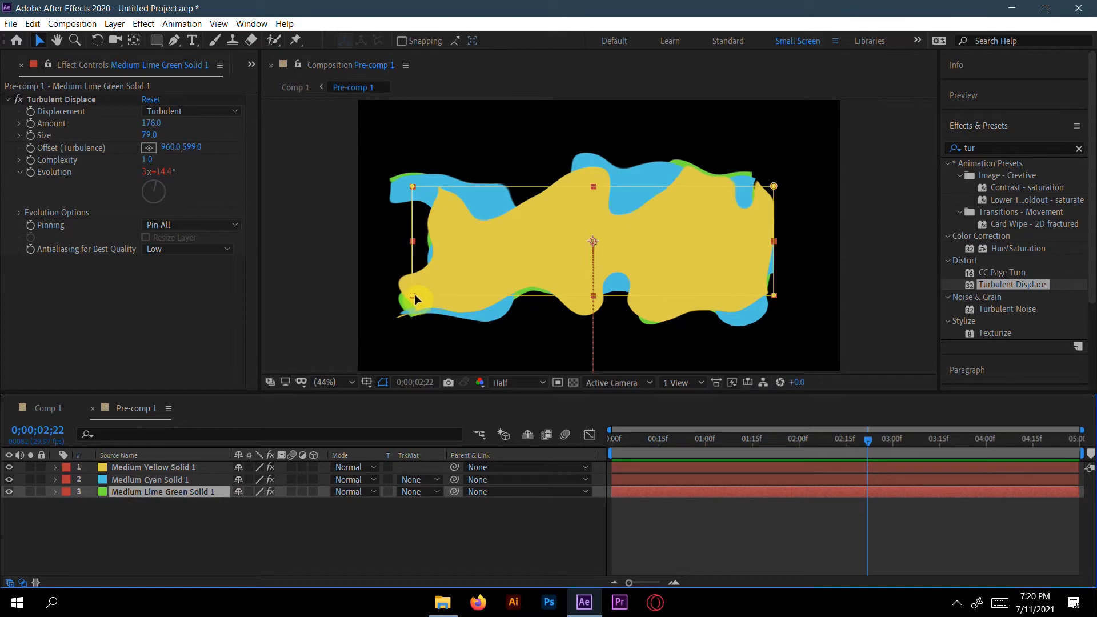
left_click_drag(414, 295, 374, 320)
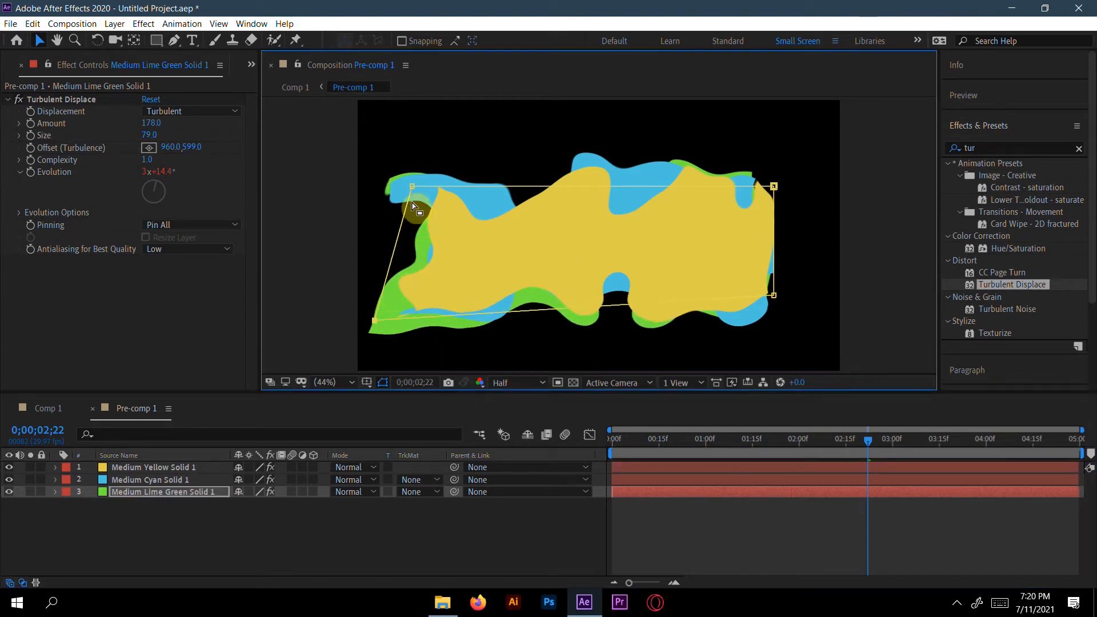
left_click_drag(412, 187, 388, 160)
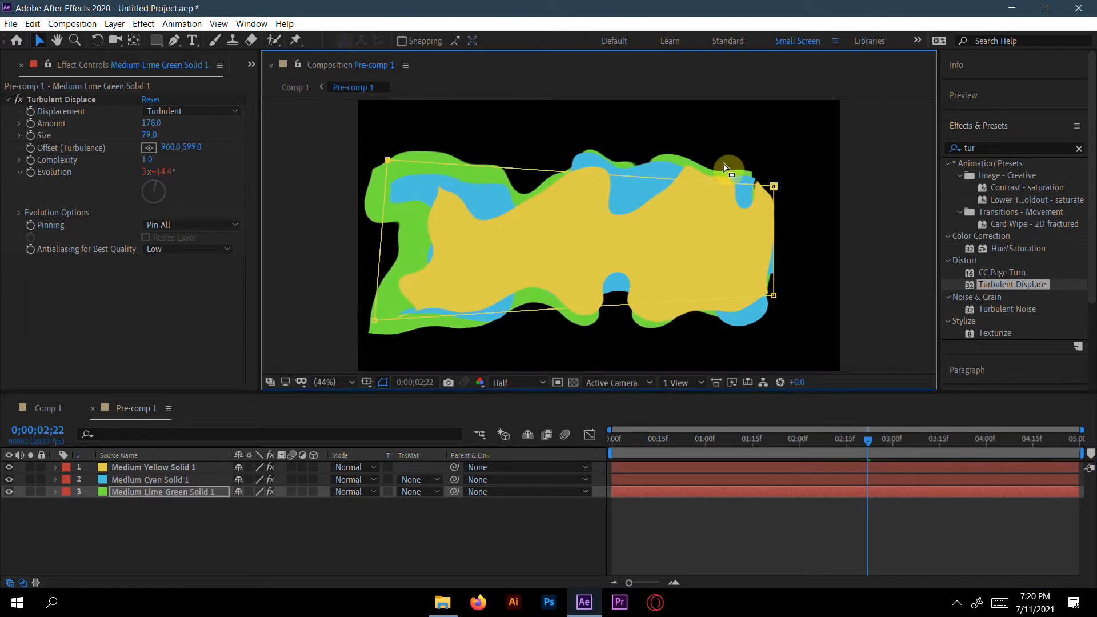
left_click(777, 186)
left_click_drag(775, 187, 800, 169)
left_click_drag(774, 296, 789, 314)
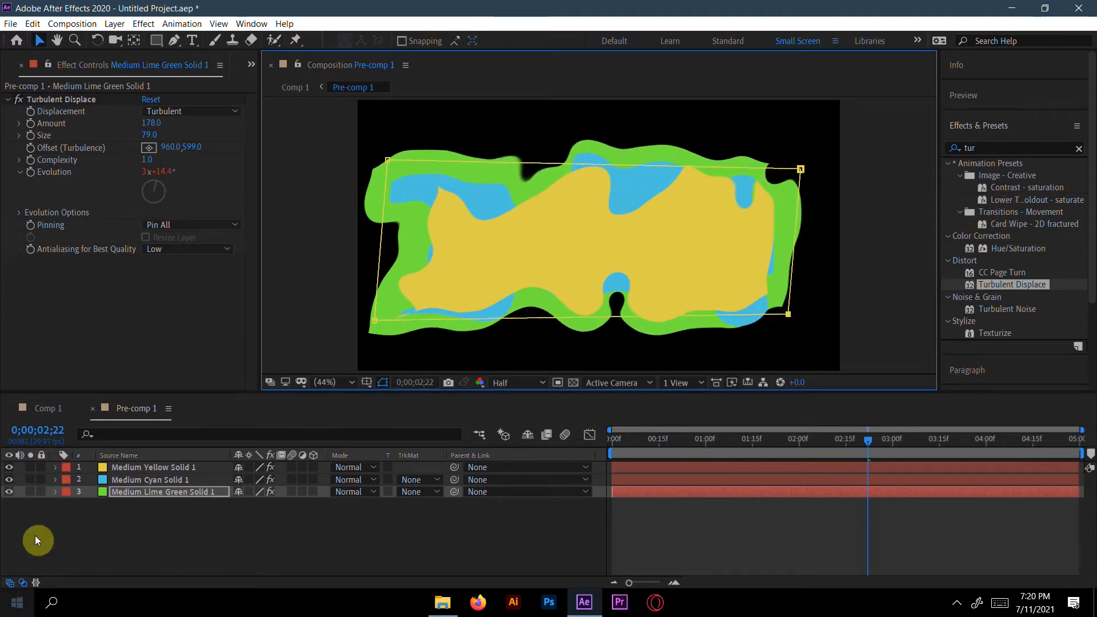
Shrink the yellow solid by pulling its four corners inward so more cyan and green surround it
left_click(176, 465)
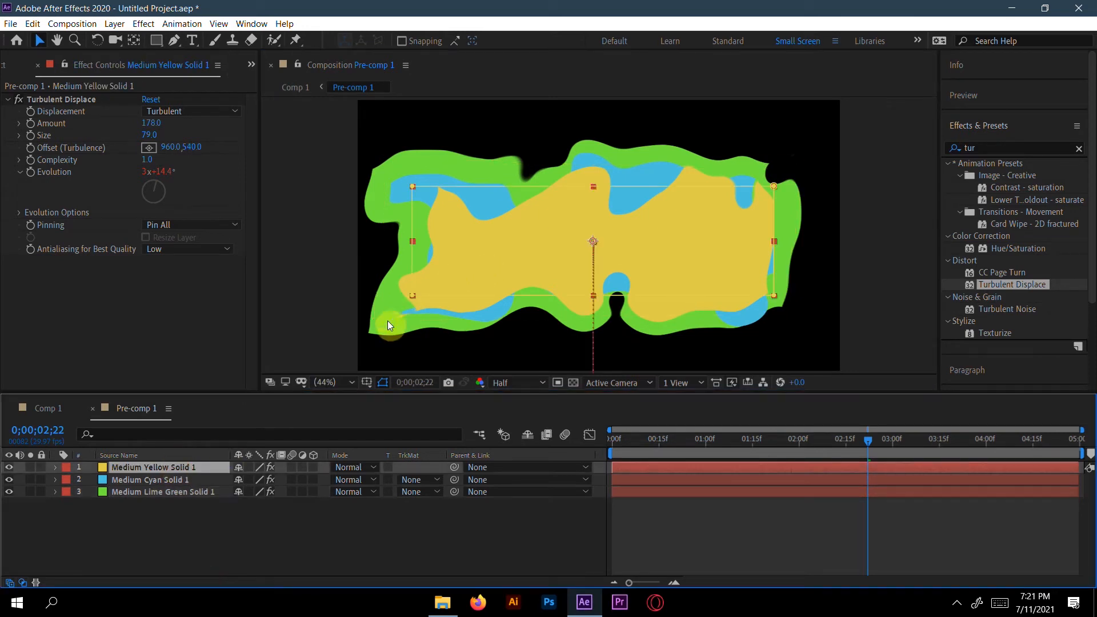
left_click_drag(410, 294, 558, 357)
left_click_drag(412, 186, 447, 200)
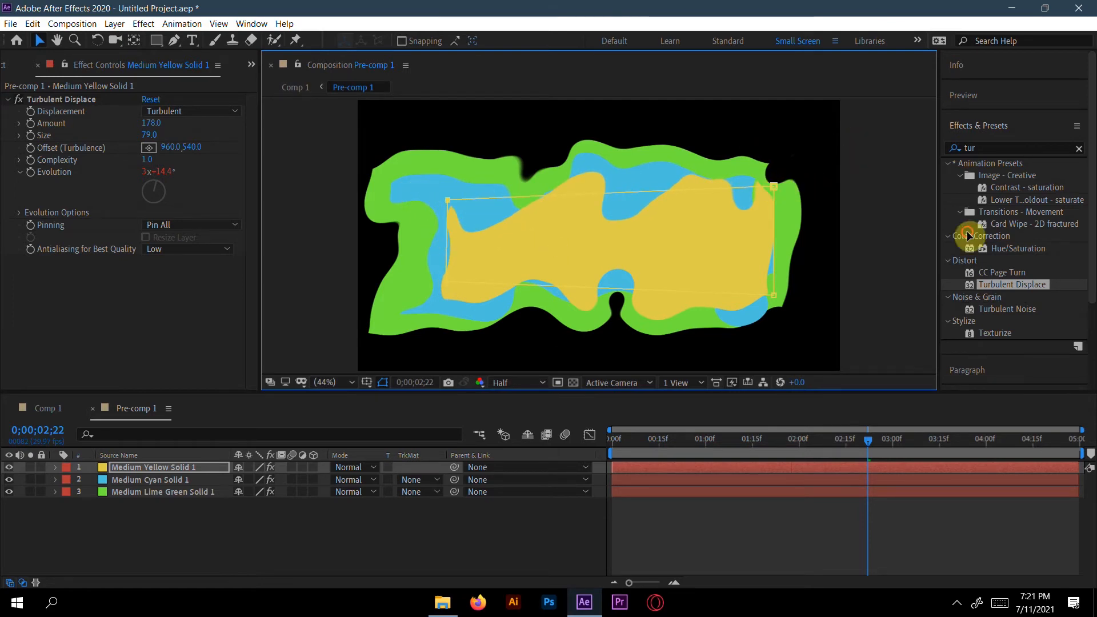
left_click_drag(774, 186, 744, 204)
left_click_drag(775, 291, 744, 277)
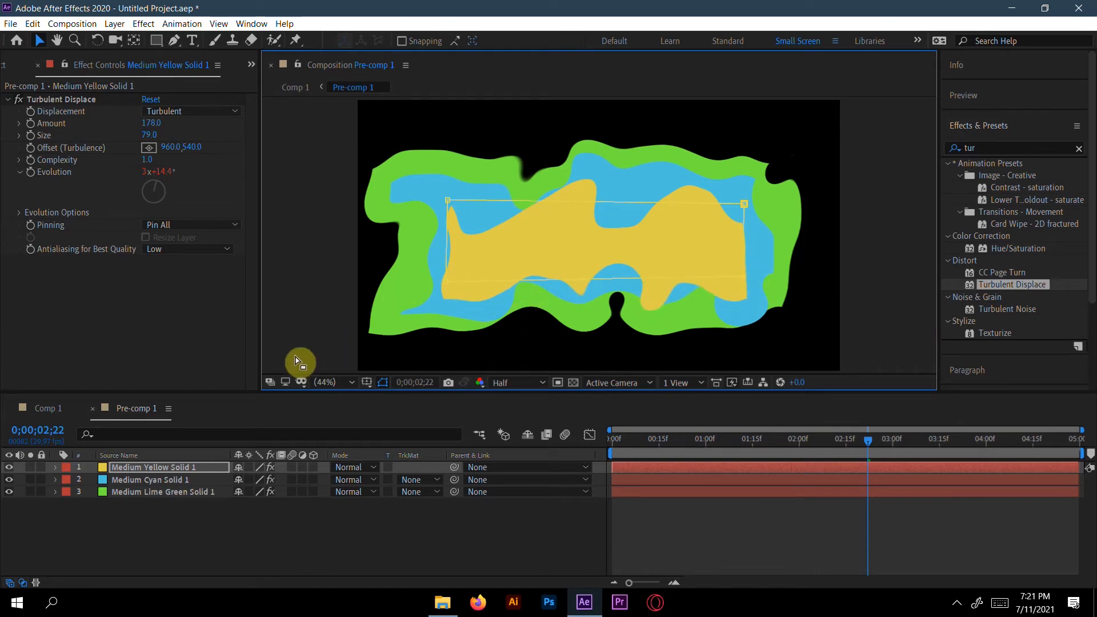
Pull the two left corners of the cyan solid slightly inward
left_click(184, 480)
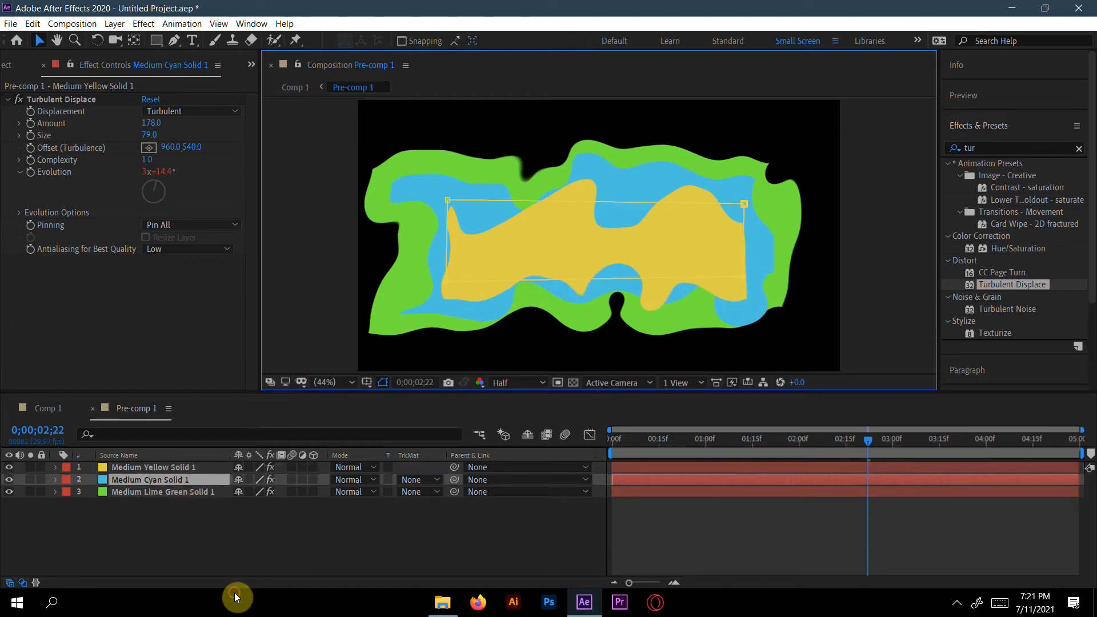
left_click_drag(413, 186, 429, 186)
left_click_drag(408, 296, 415, 291)
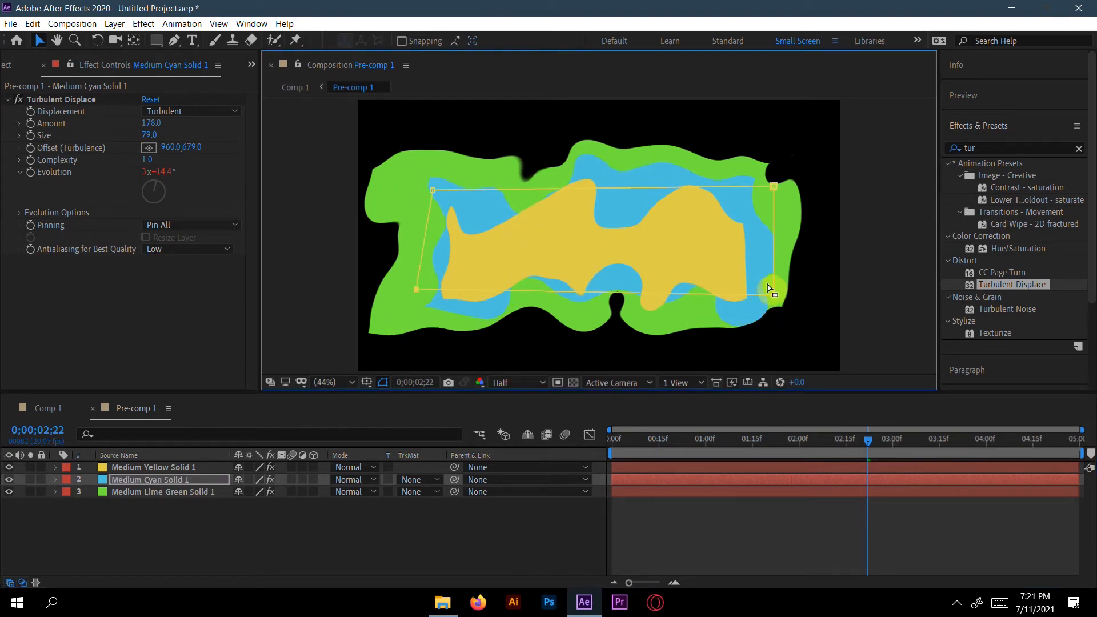
Return to Comp 1 and preview the recolored title from the start, stopping at 0;00;04;11
left_click(42, 409)
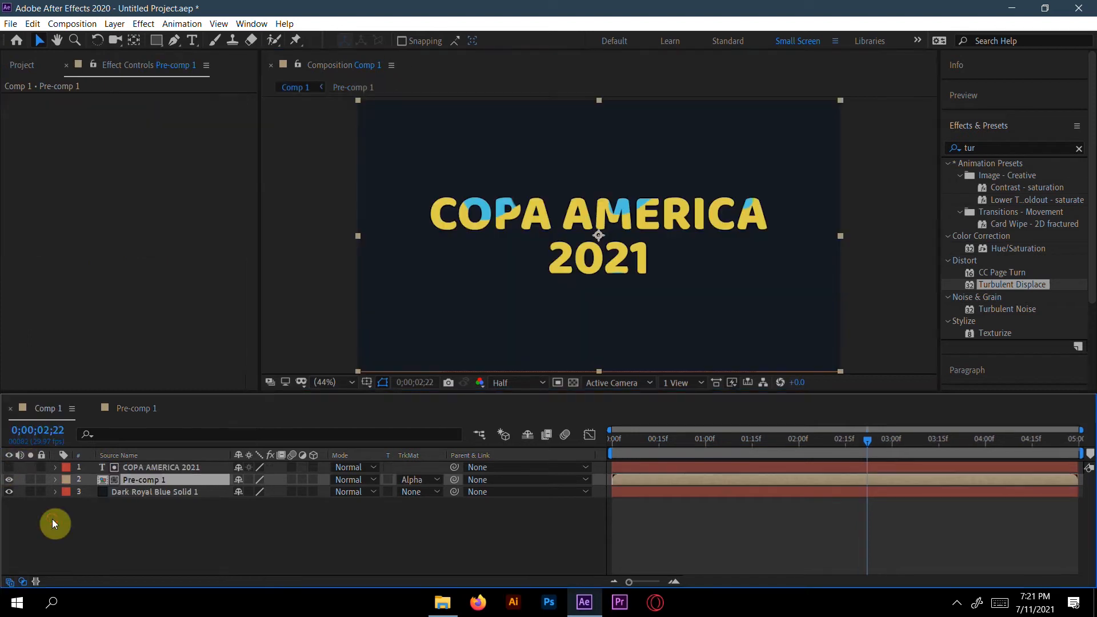
left_click_drag(878, 440, 581, 436)
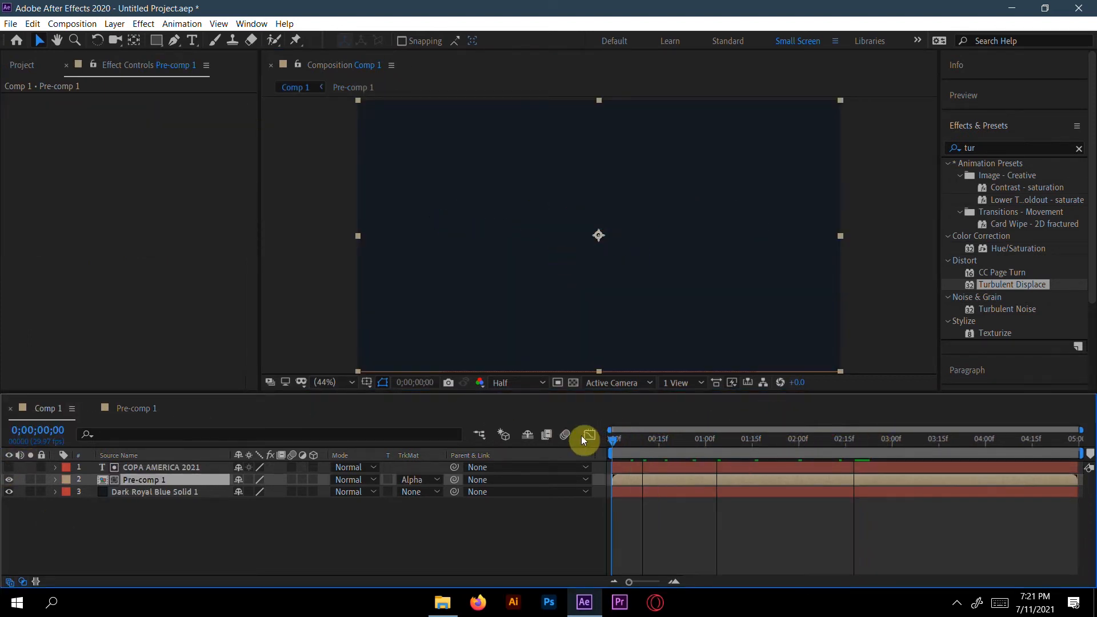
left_click(723, 542)
key("space")
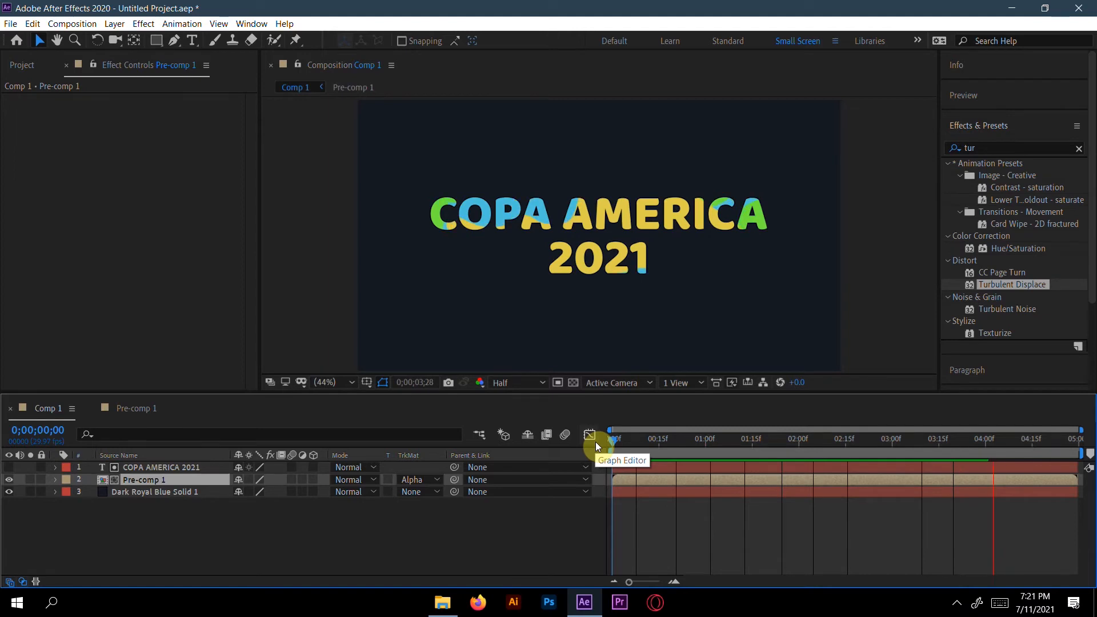
key("space")
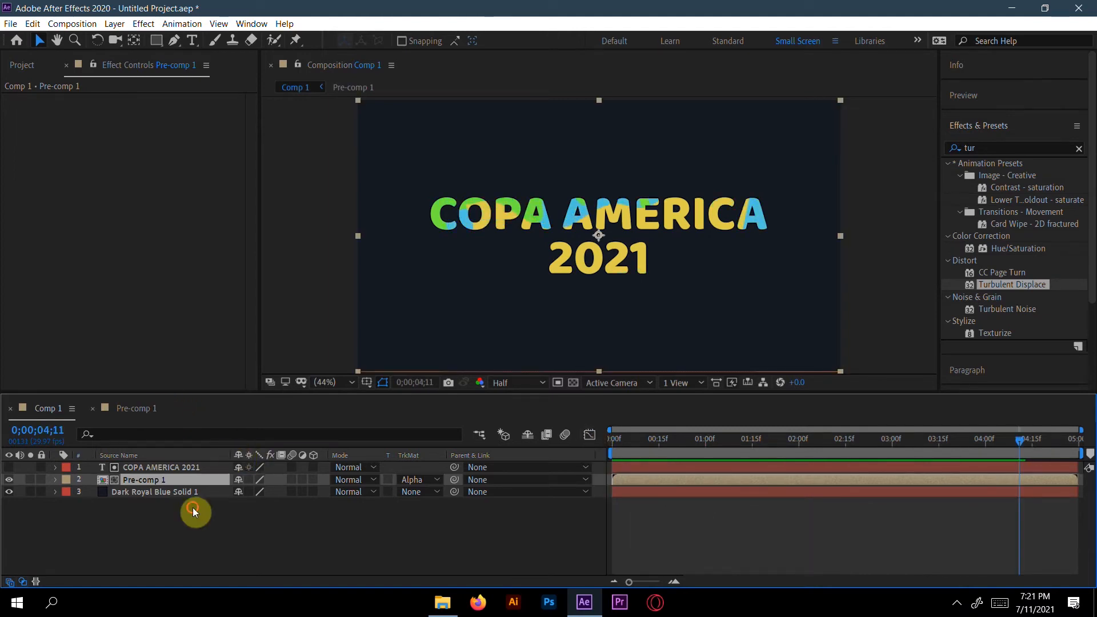
In Pre-comp 1, pull the lower-left corners of the cyan and yellow solids inward at 0;00;04;11
mouse_move(415, 286)
left_mouse_down()
mouse_move(434, 271)
mouse_move(422, 283)
left_mouse_up()
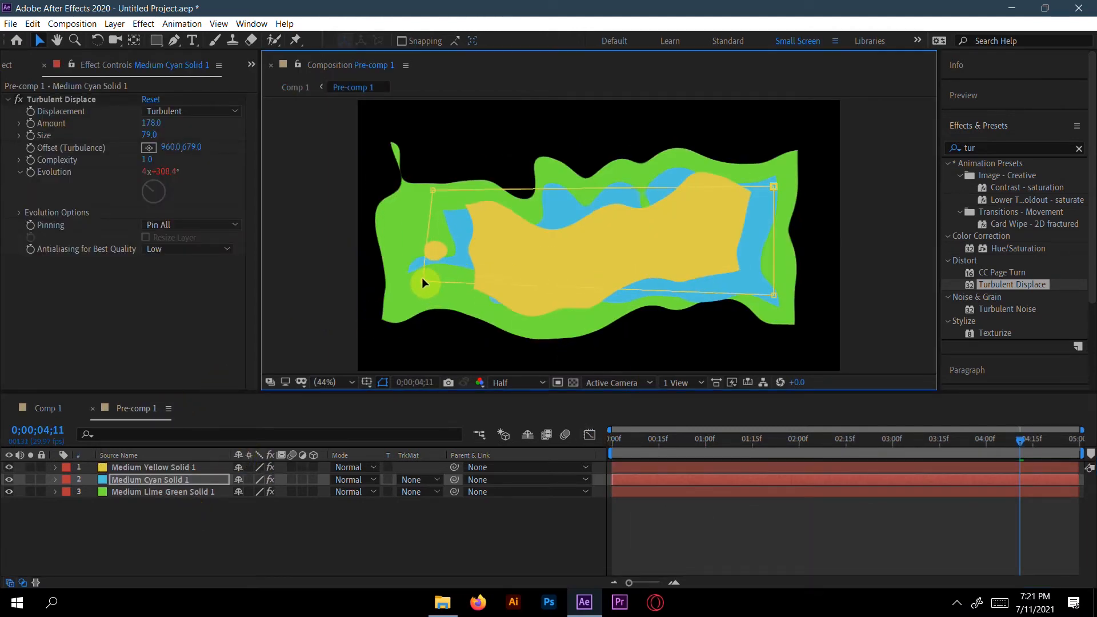
left_click(200, 467)
left_click(562, 355)
left_click_drag(446, 281, 468, 263)
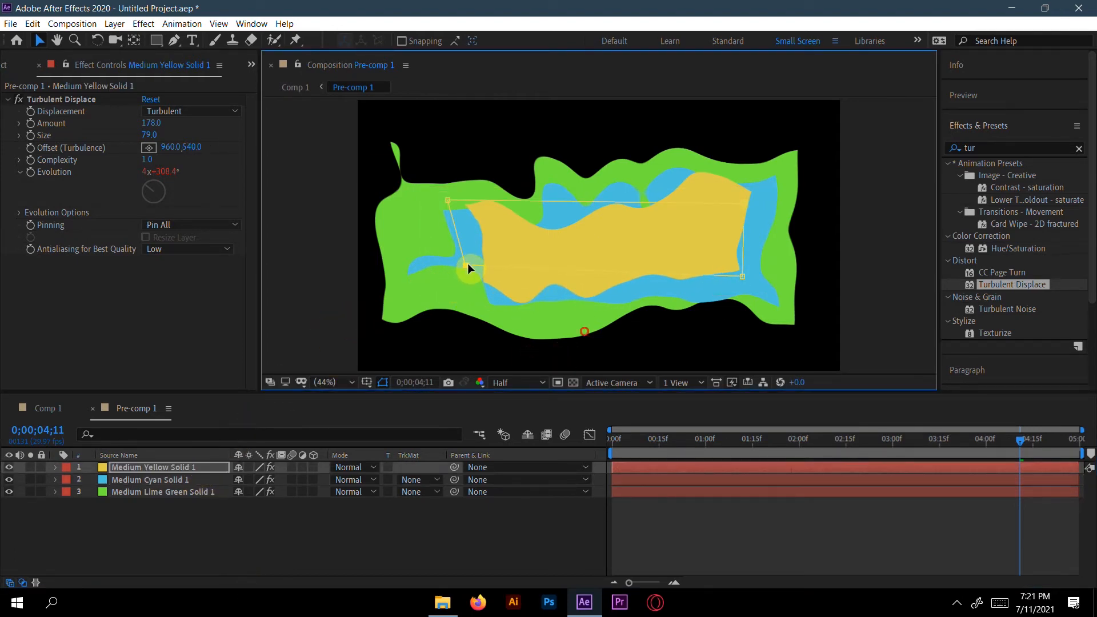
left_click(201, 480)
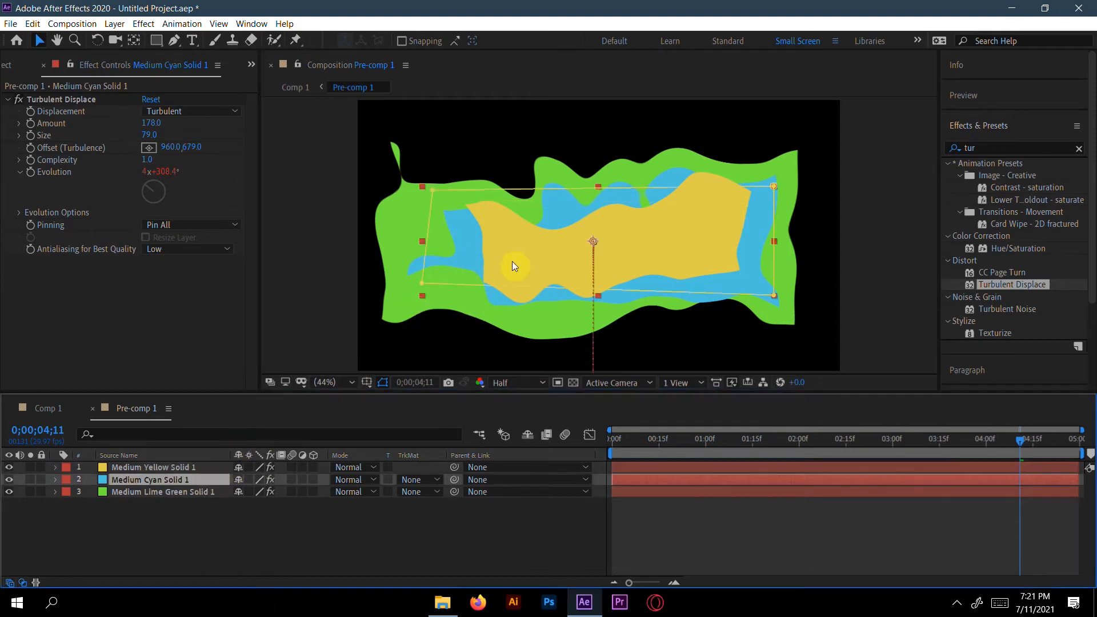
left_click(533, 349)
left_click_drag(422, 283, 448, 267)
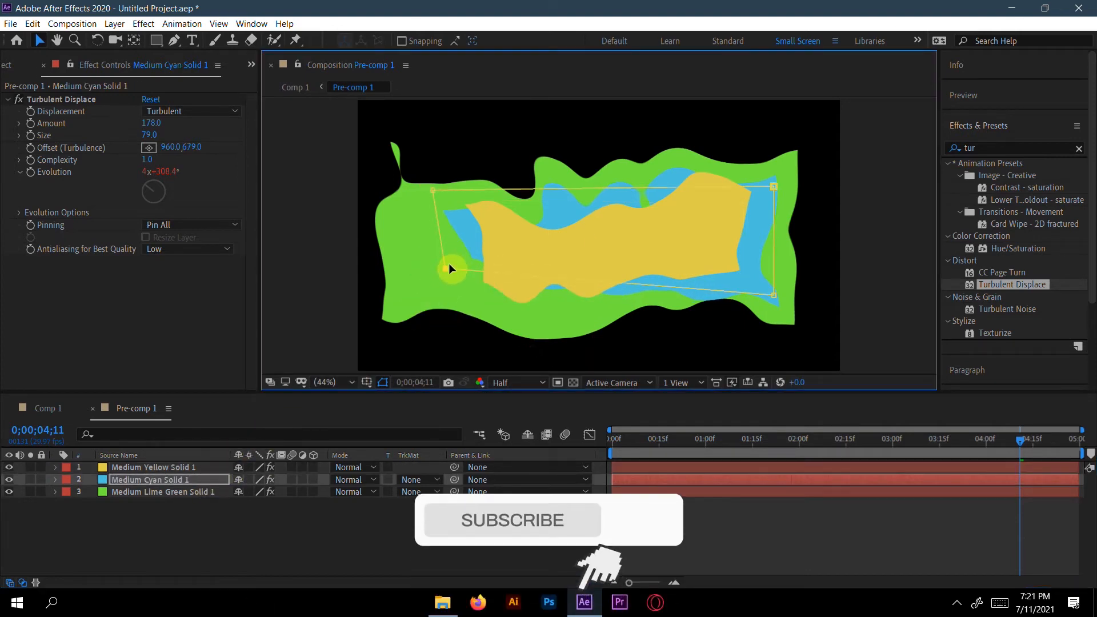
In Comp 1, set the Pre-comp 1 layer's rotation to 42° and check the text coverage up to 0;00;03;01
left_click(55, 409)
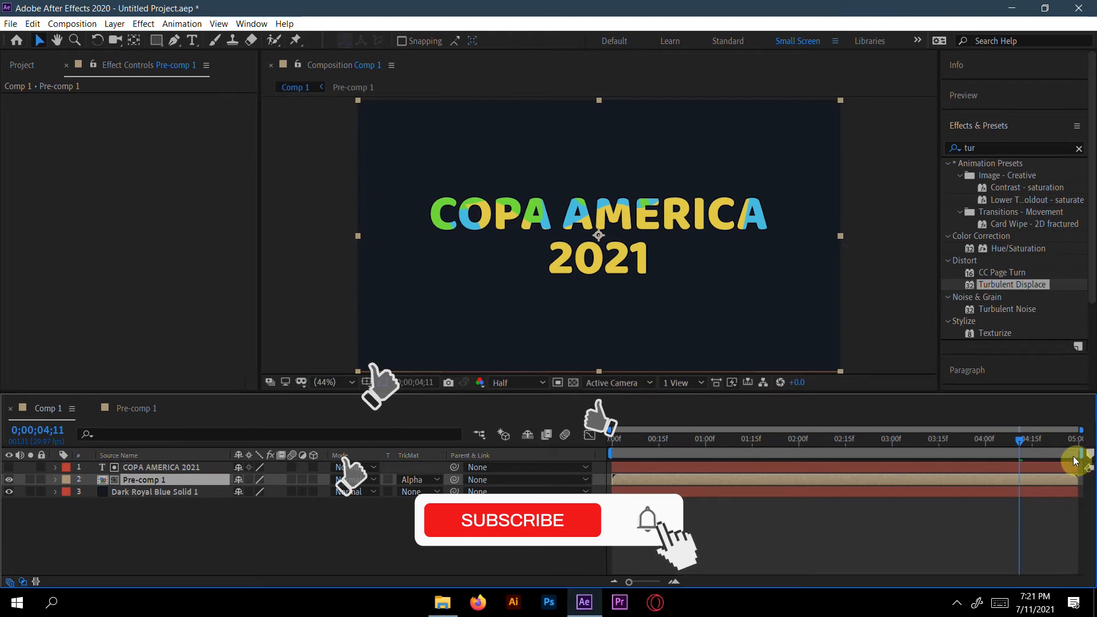
left_click_drag(1019, 439, 873, 463)
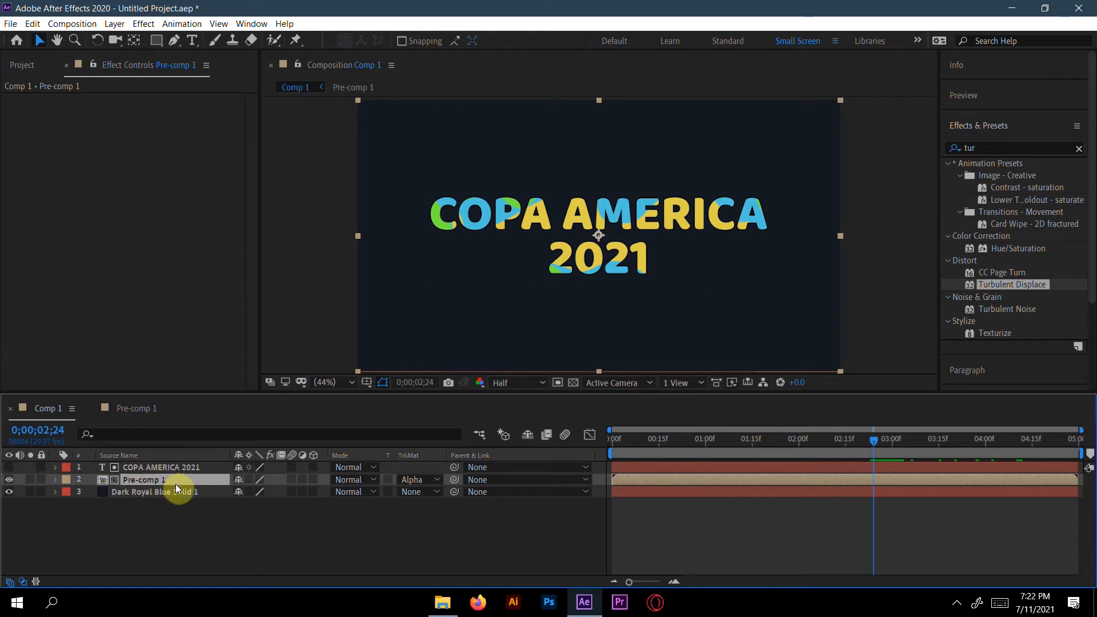
key("r")
left_click_drag(244, 491, 282, 487)
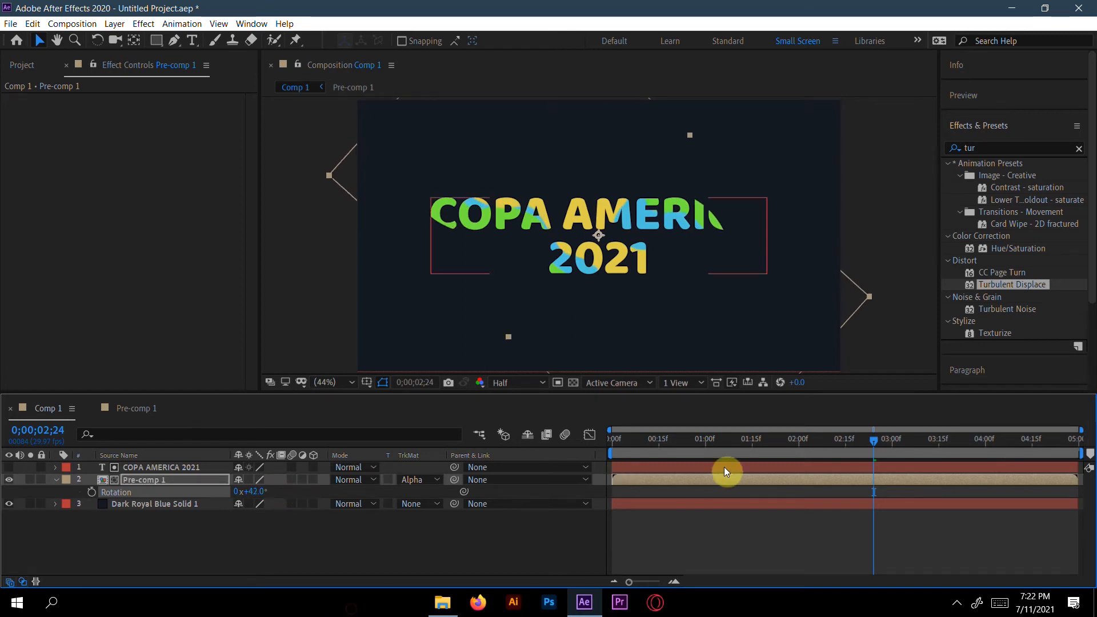
mouse_move(878, 433)
left_mouse_down()
mouse_move(629, 430)
mouse_move(891, 423)
left_mouse_up()
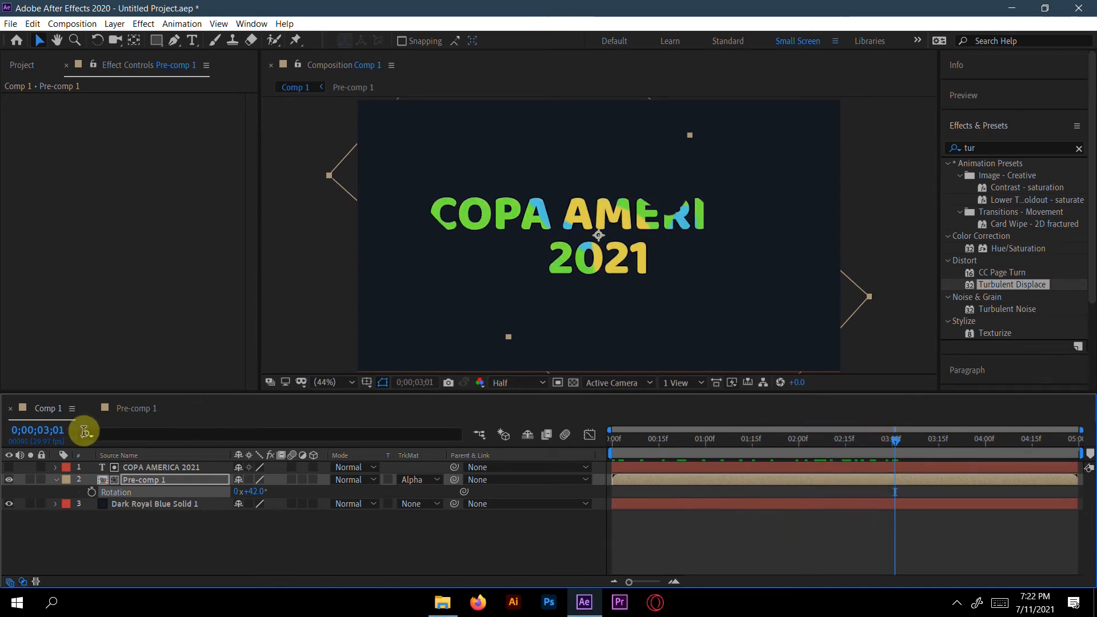
In Pre-comp 1, extend the lime green solid's two right corners outward, taking the upper one to the frame's corner
left_click(121, 409)
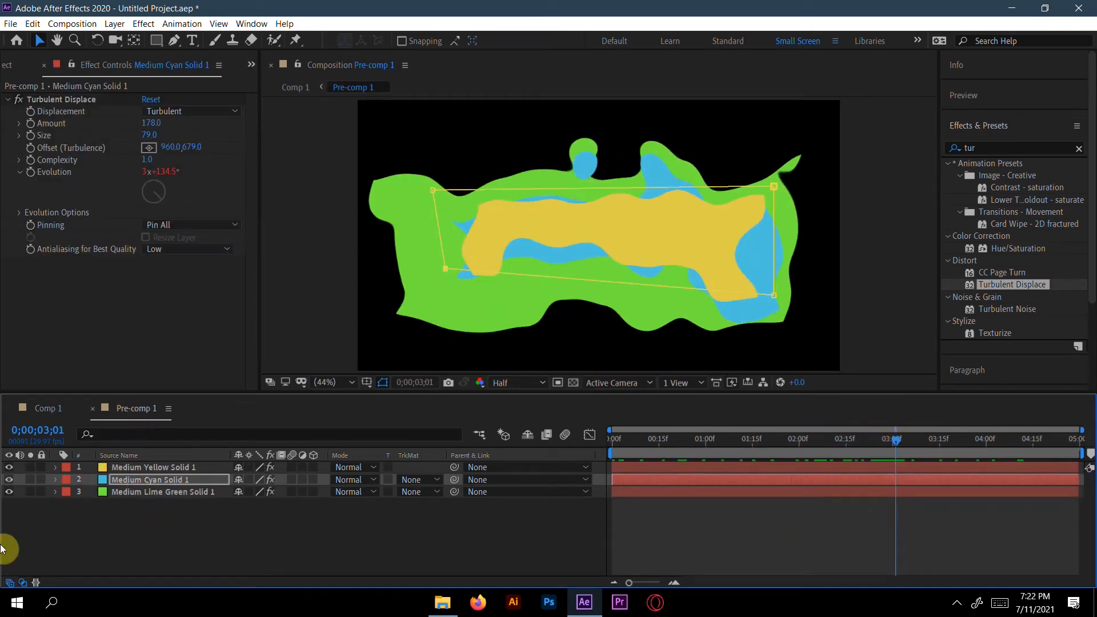
left_click(196, 489)
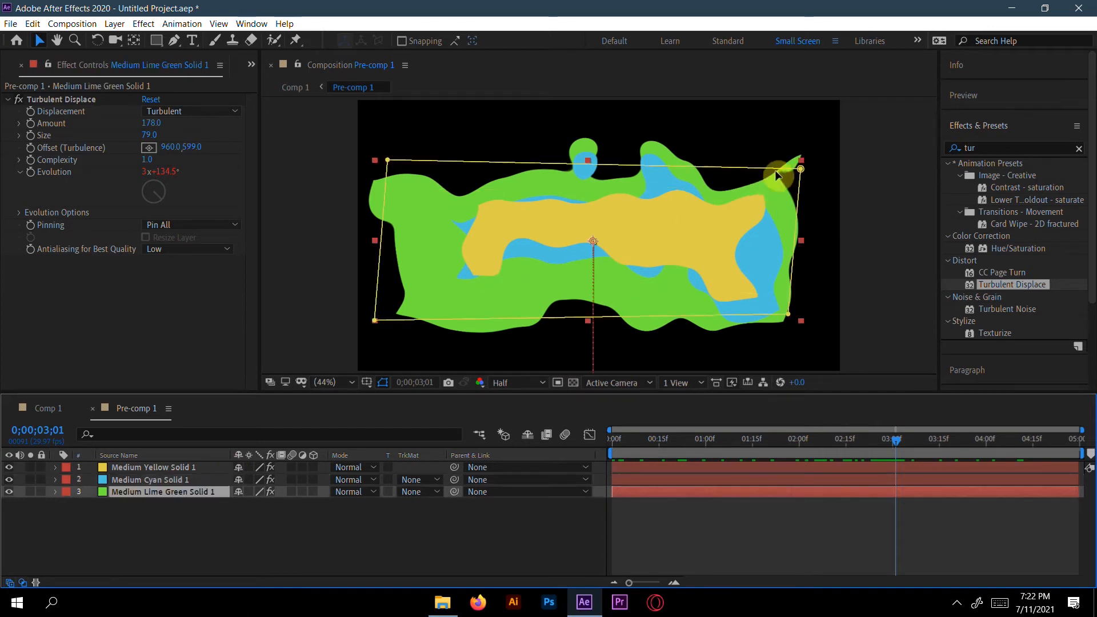
left_click_drag(800, 166, 846, 98)
left_click_drag(788, 314, 794, 342)
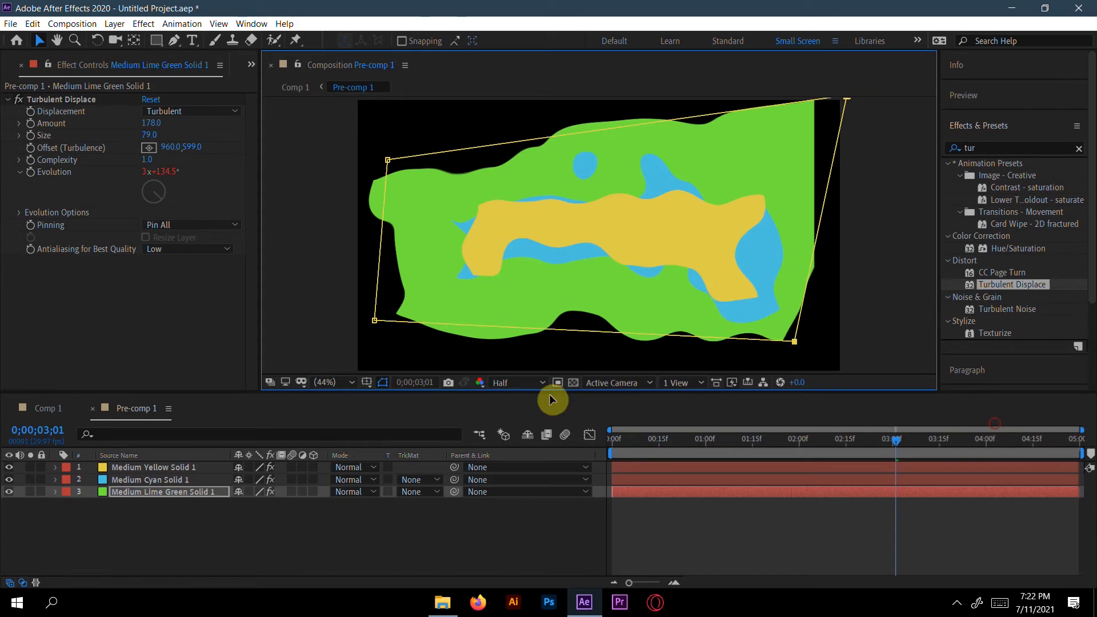
Enlarge the cyan solid by moving its two right corners and its lower-left corner outward
left_click(204, 480)
left_click_drag(774, 187, 812, 121)
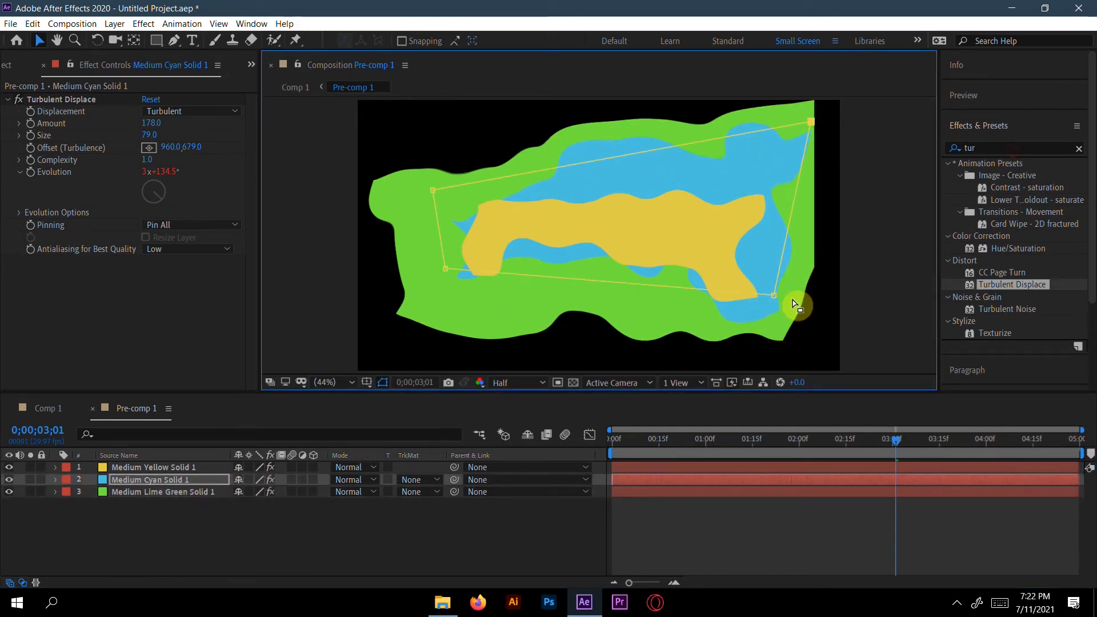
left_click_drag(771, 294, 788, 318)
left_click_drag(446, 267, 421, 321)
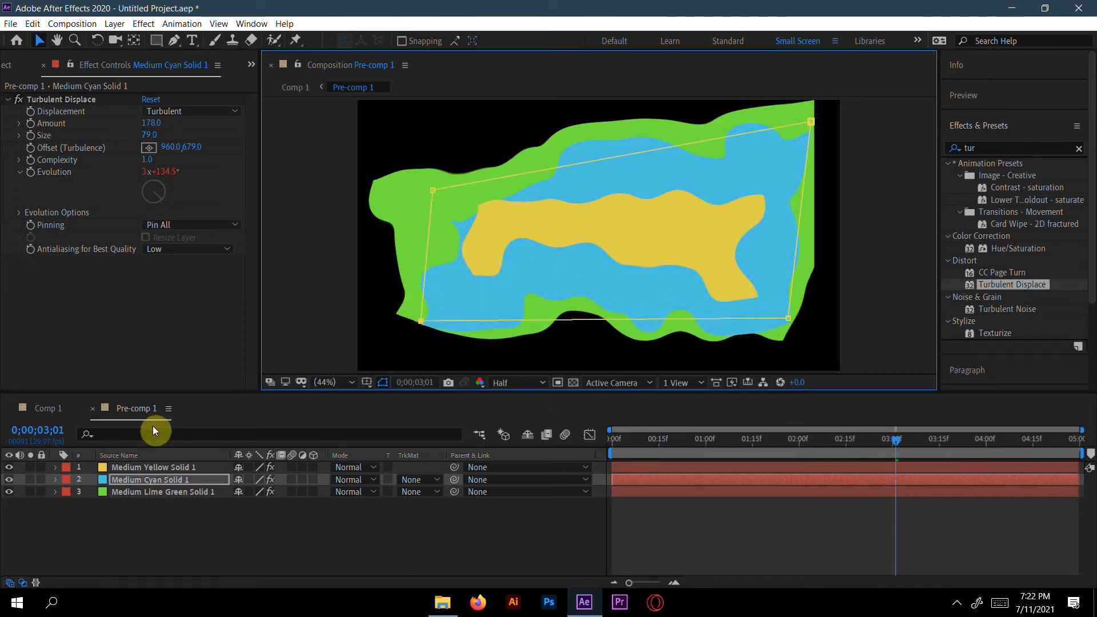
Move the lime green solid's lower-left corner further down and check the title in Comp 1 back to 0;00;02;10
left_click(172, 491)
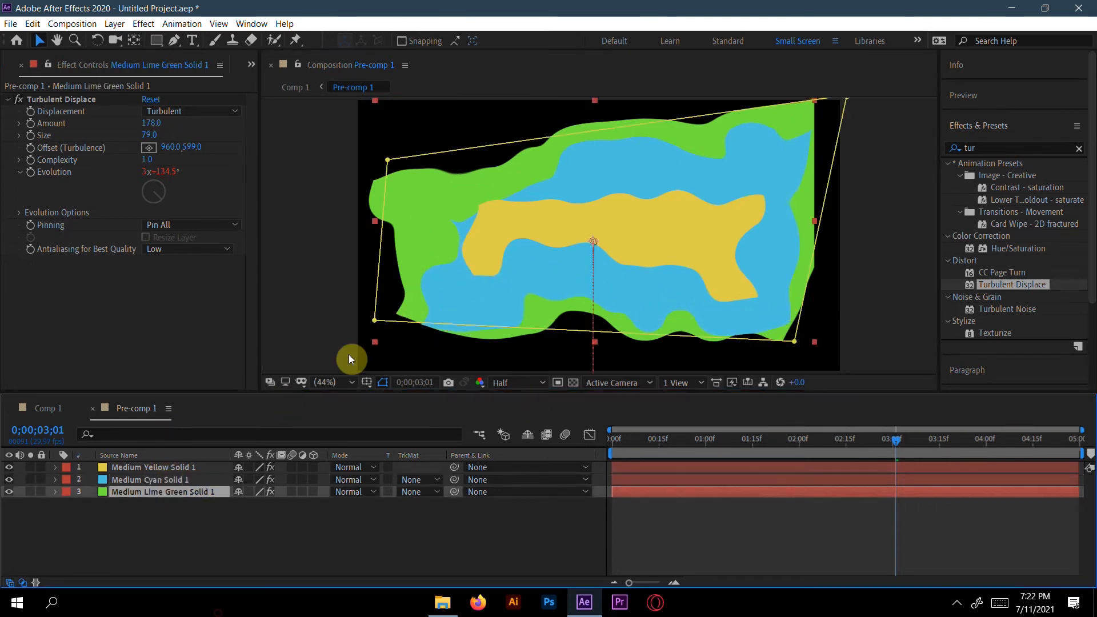
left_click_drag(375, 321, 368, 357)
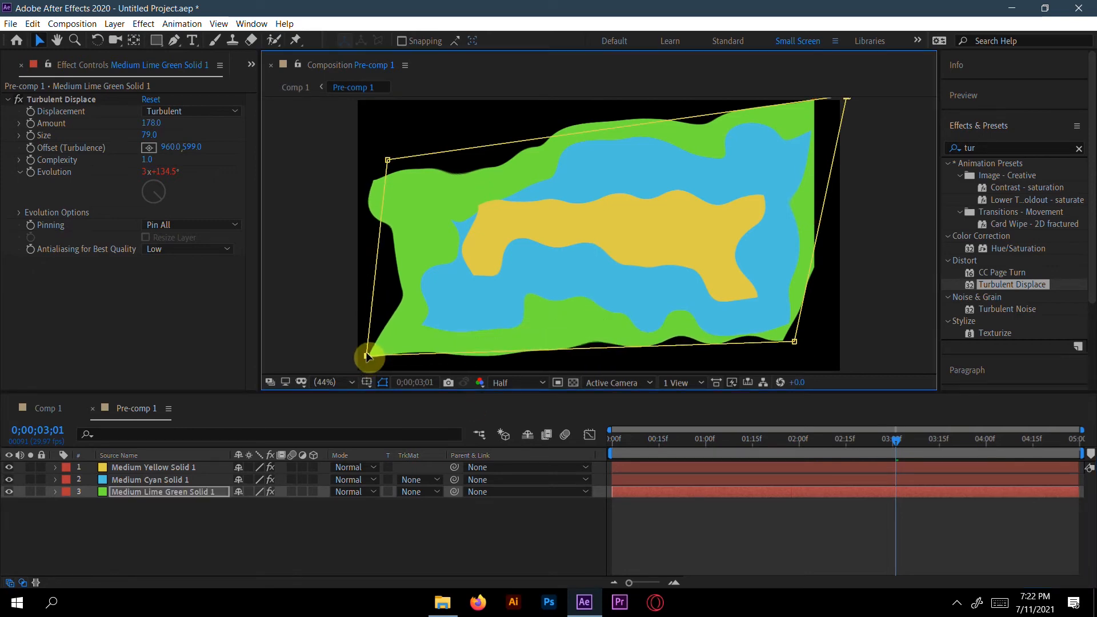
left_click(64, 409)
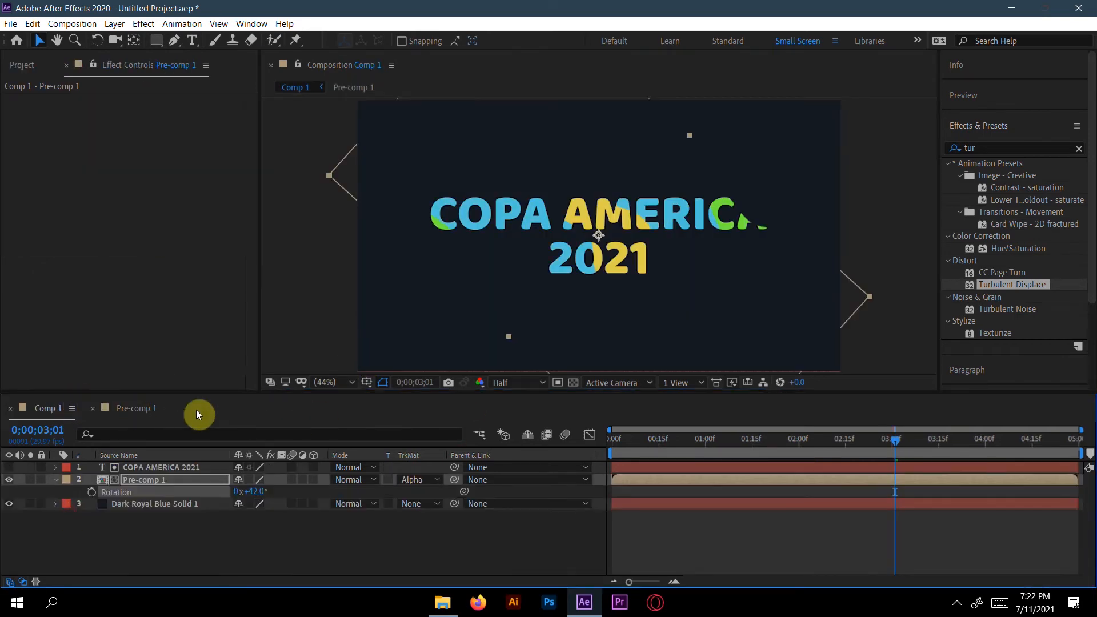
left_click_drag(920, 437, 829, 456)
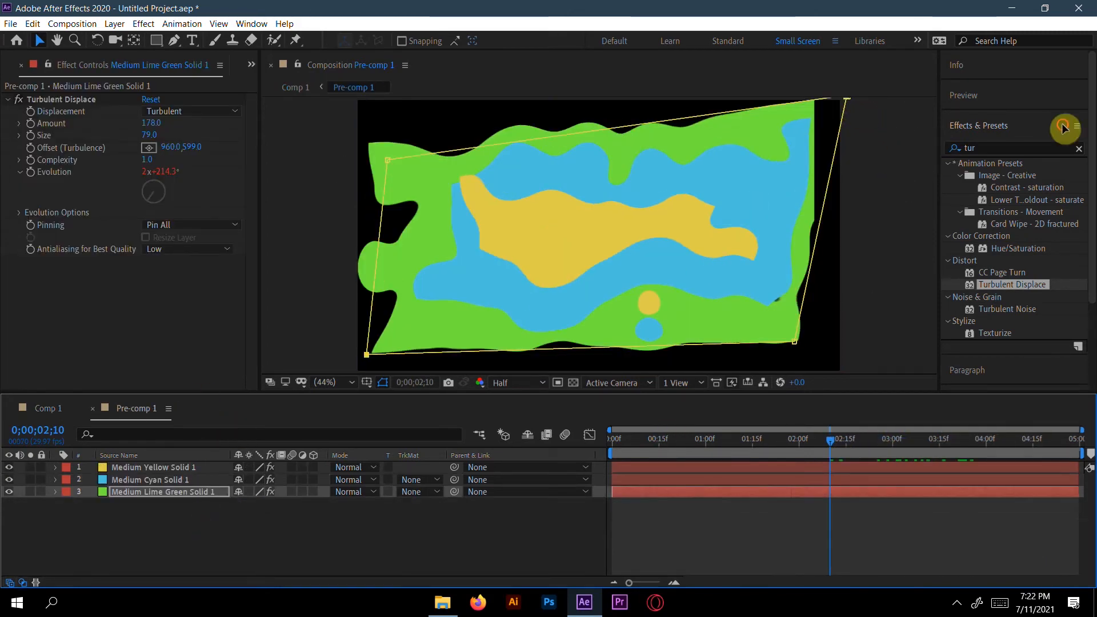
Stretch the lime green solid's two right corners past the Pre-comp 1 frame and return to Comp 1
left_click(845, 77)
left_click_drag(845, 84, 832, 53)
left_click_drag(794, 347, 843, 379)
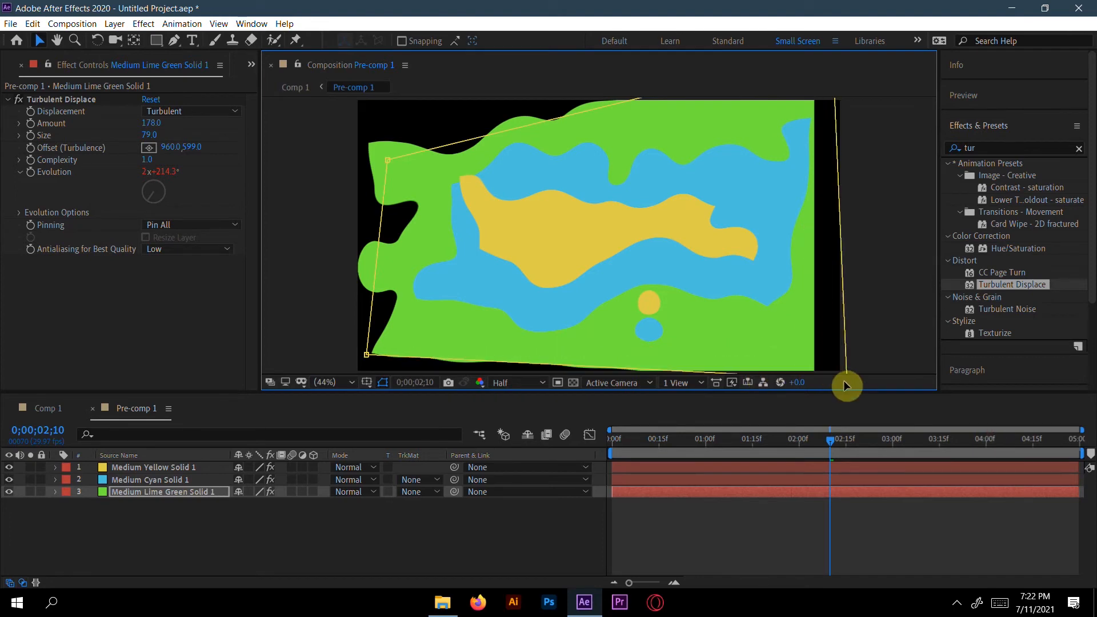
left_click(49, 407)
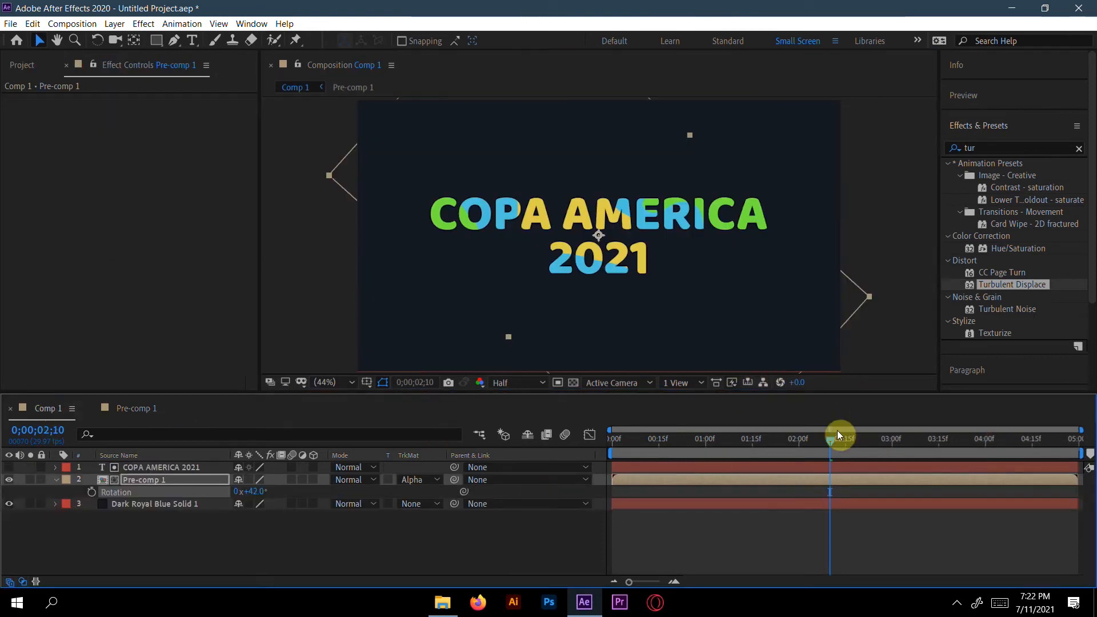
Check the title at 0;00;03;14, and in Pre-comp 1 move the yellow solid's lower-left corner inward and upward
left_click_drag(825, 438, 900, 437)
left_click_drag(832, 453, 932, 453)
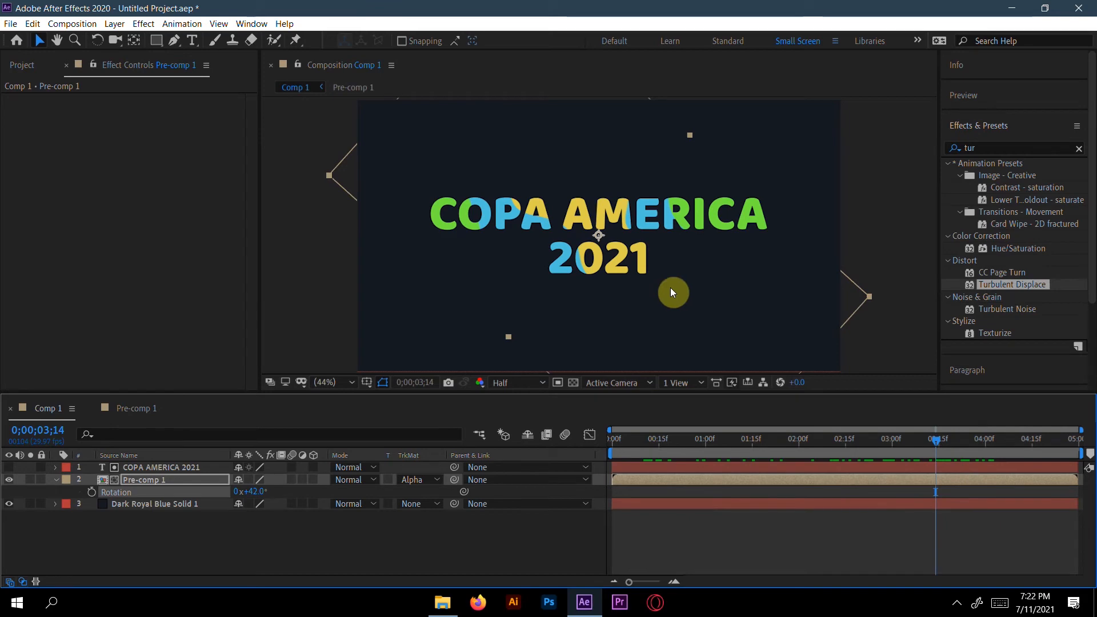
left_click(137, 408)
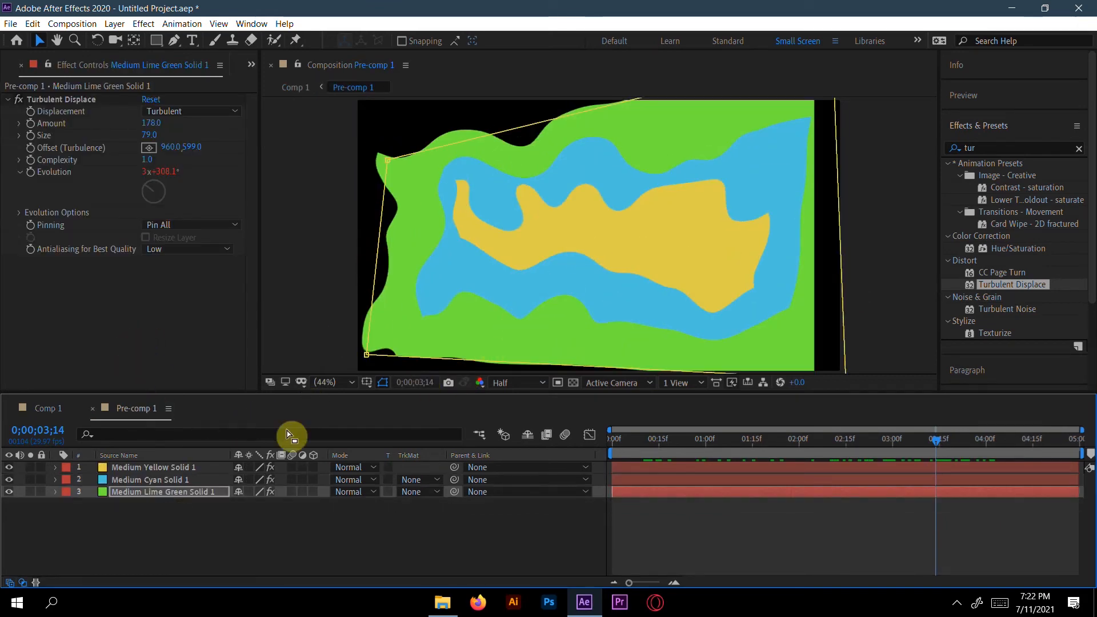
left_click(207, 467)
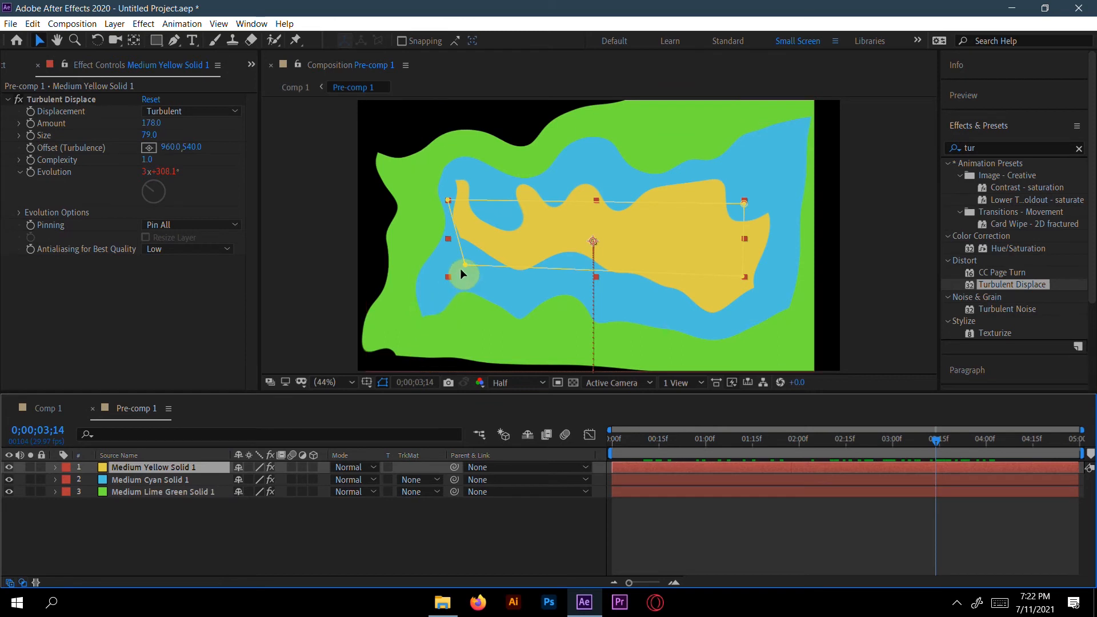
left_click_drag(464, 263, 492, 242)
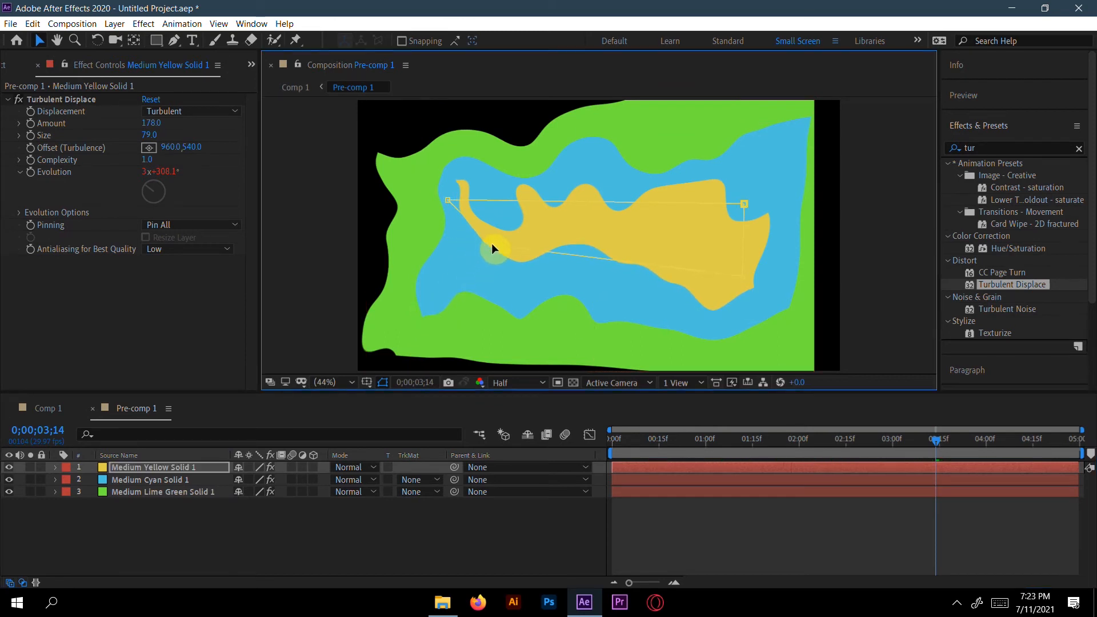
Move the cyan solid's two left corners inward and review the title animation in Comp 1
left_click(210, 480)
left_click_drag(426, 327, 484, 273)
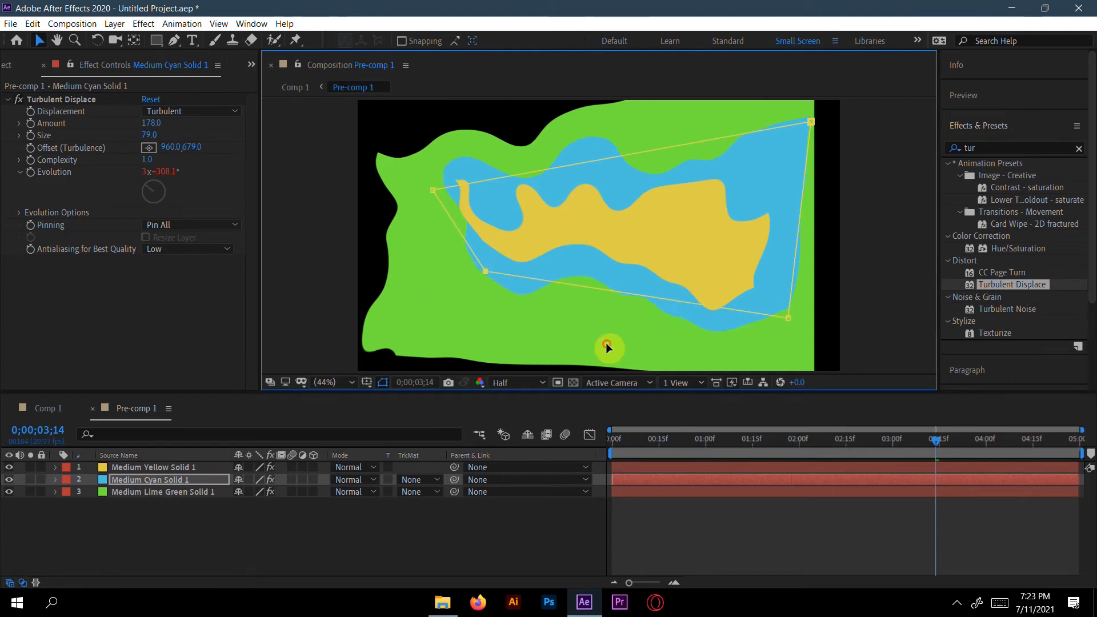
left_click_drag(433, 190, 468, 197)
left_click(50, 408)
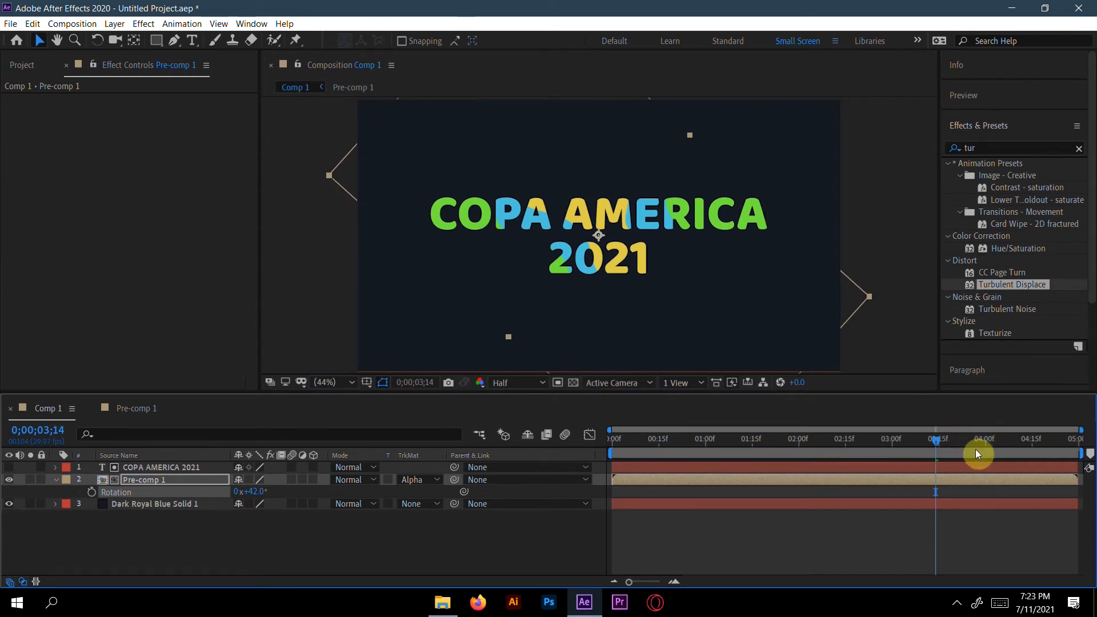
left_click_drag(934, 438, 626, 513)
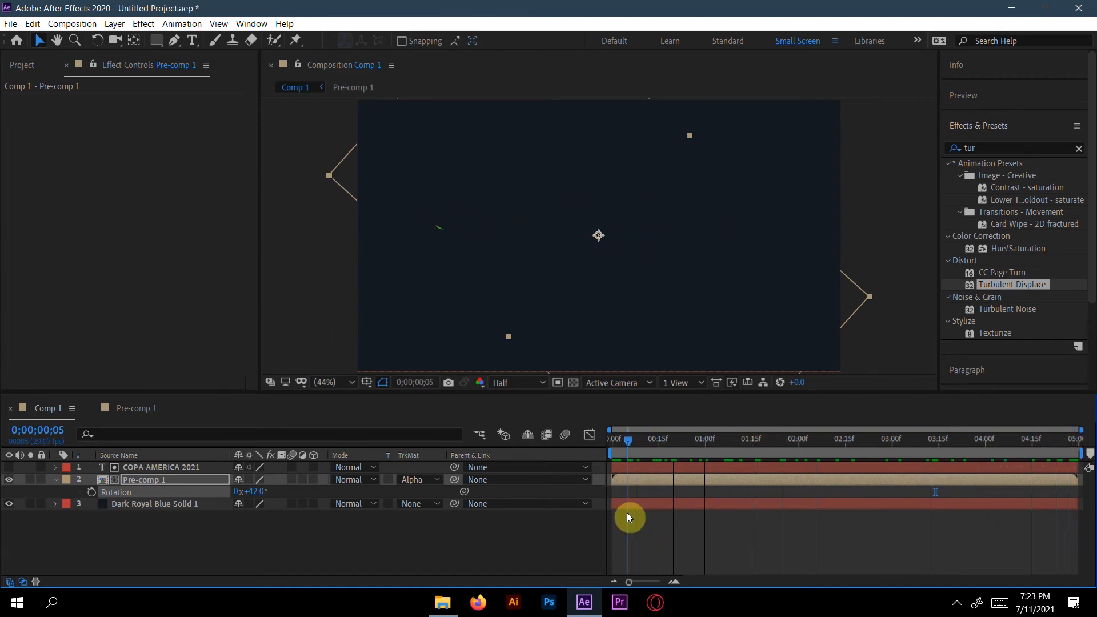
Add the trophy image SeekPng.com_copa-png_3512200.png from Downloads to Comp 1 and place its layer directly beneath Pre-comp 1
left_click(236, 576)
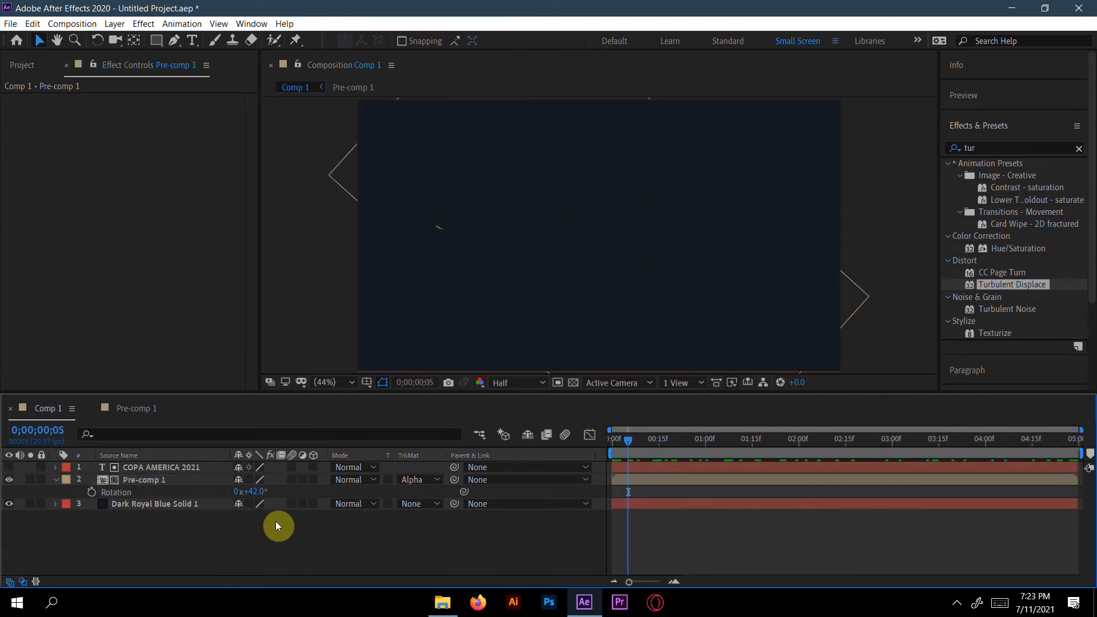
mouse_move(447, 580)
left_click(411, 537)
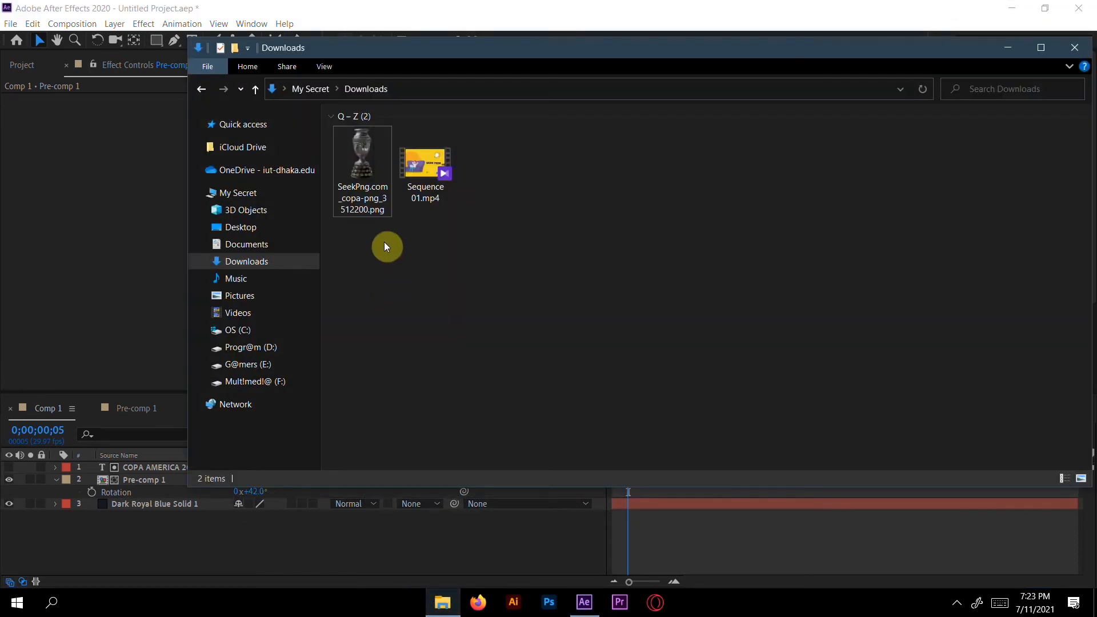
left_click_drag(376, 173, 169, 556)
left_click(266, 543)
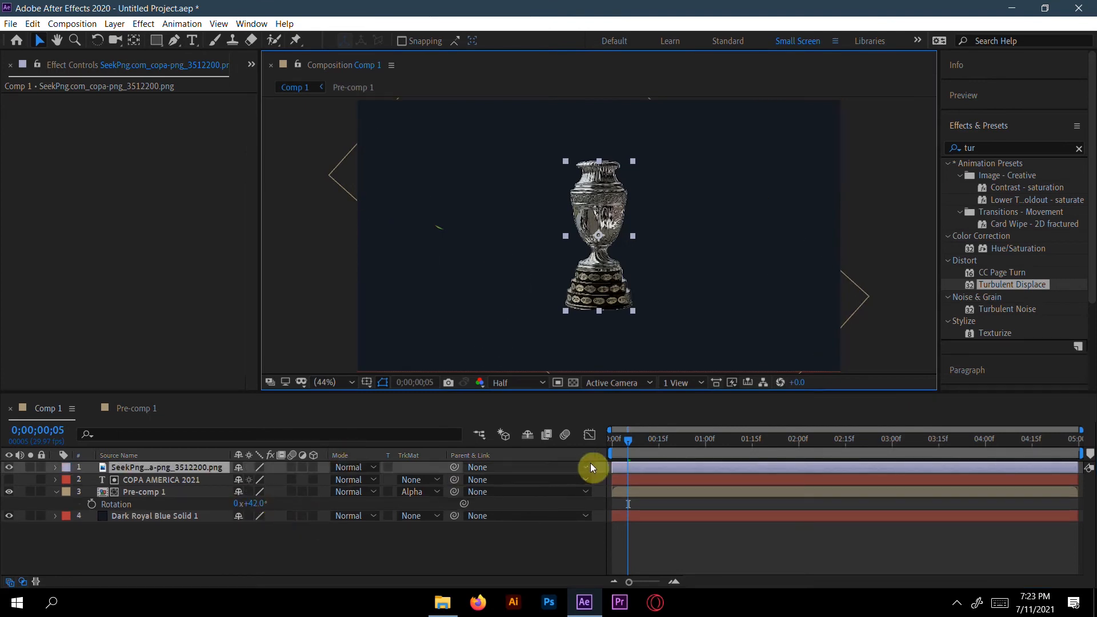
left_click_drag(628, 439, 820, 442)
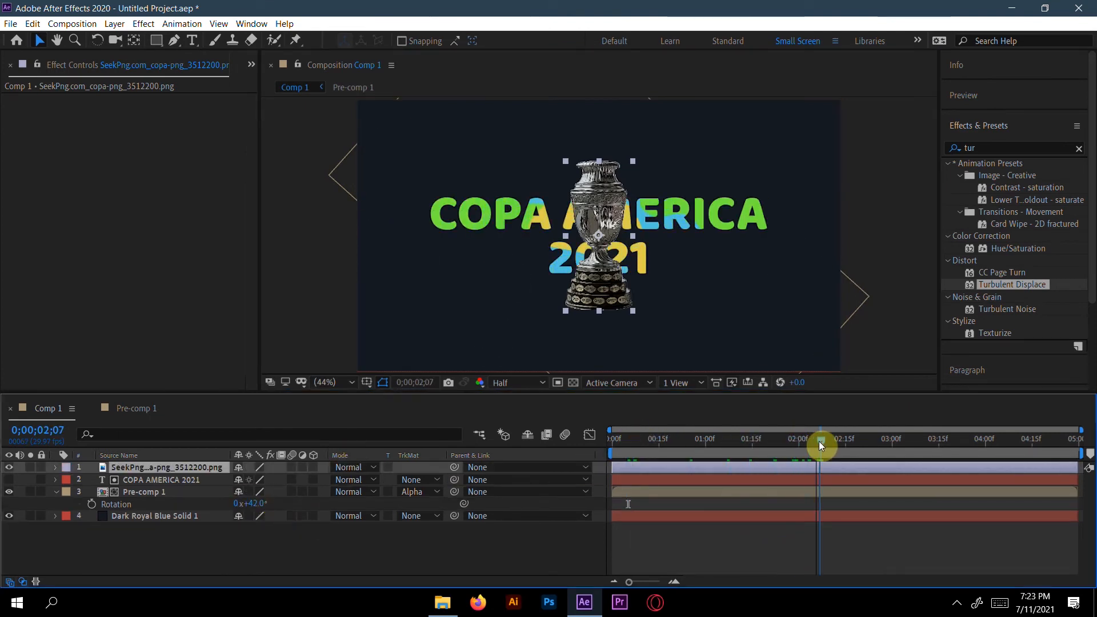
left_click_drag(163, 470, 159, 501)
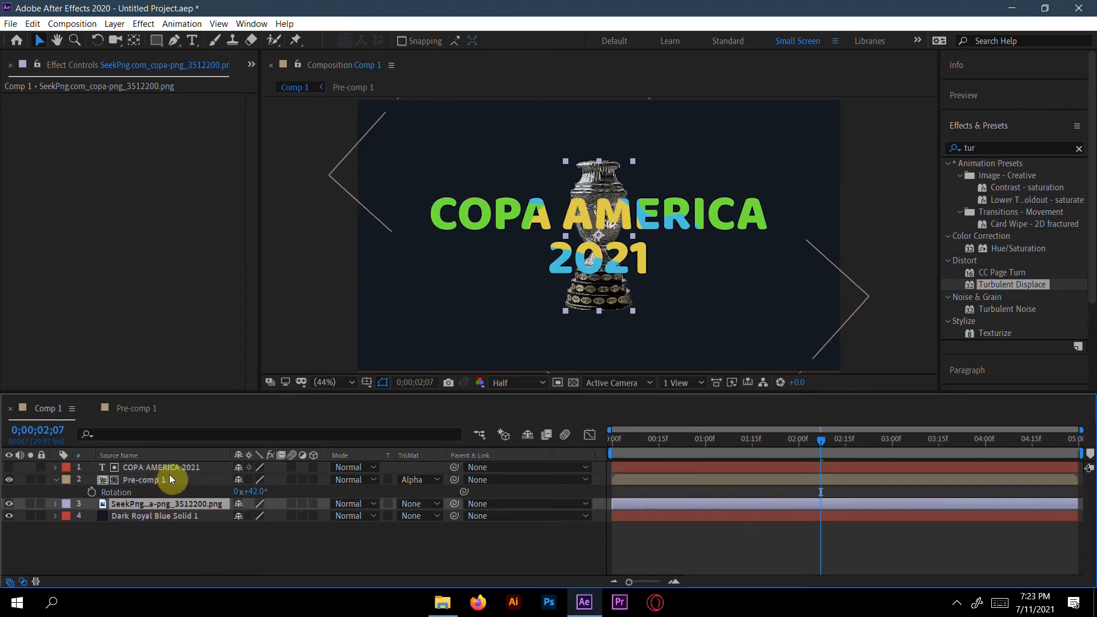
Pre-compose the COPA AMERICA 2021 text and Pre-comp 1 together, moving all attributes into the new composition
left_click(166, 479)
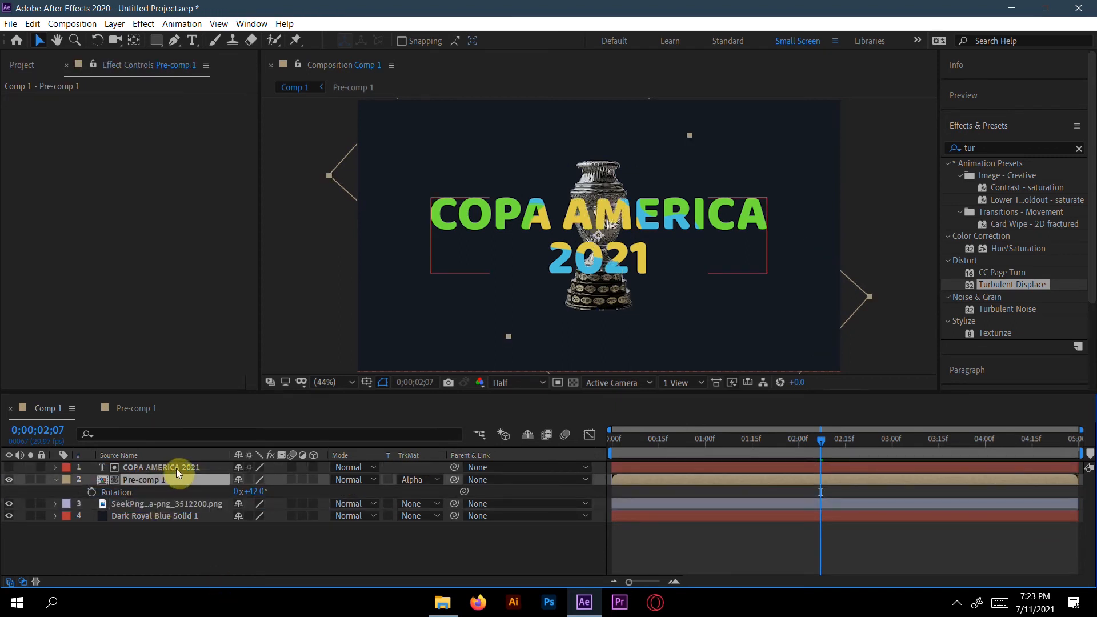
left_click(177, 468, "shift")
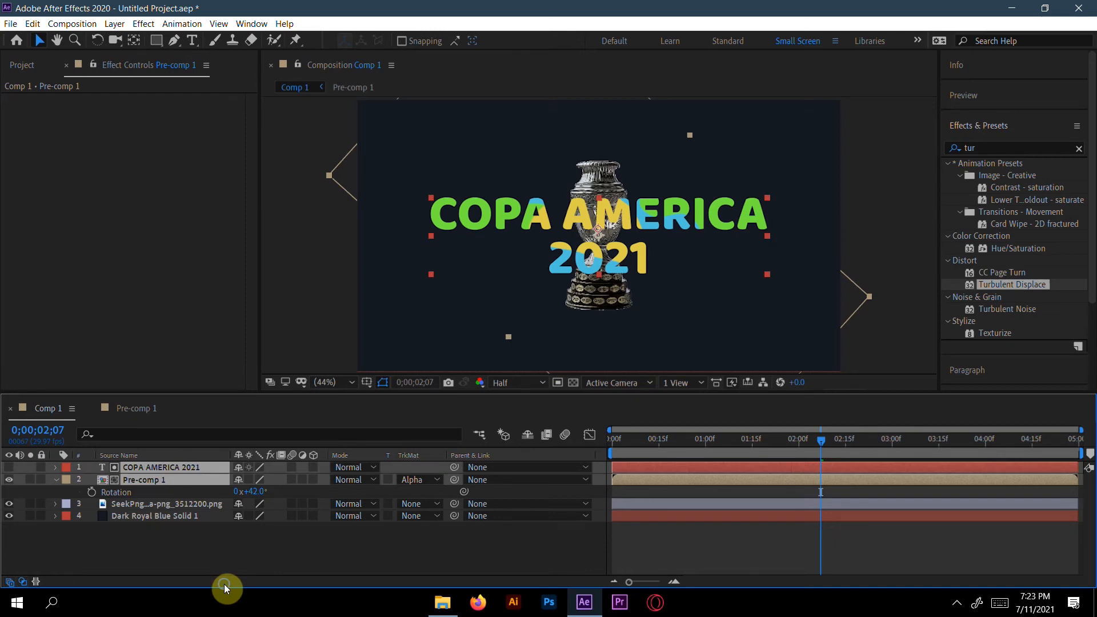
right_click(179, 470)
left_click(227, 399)
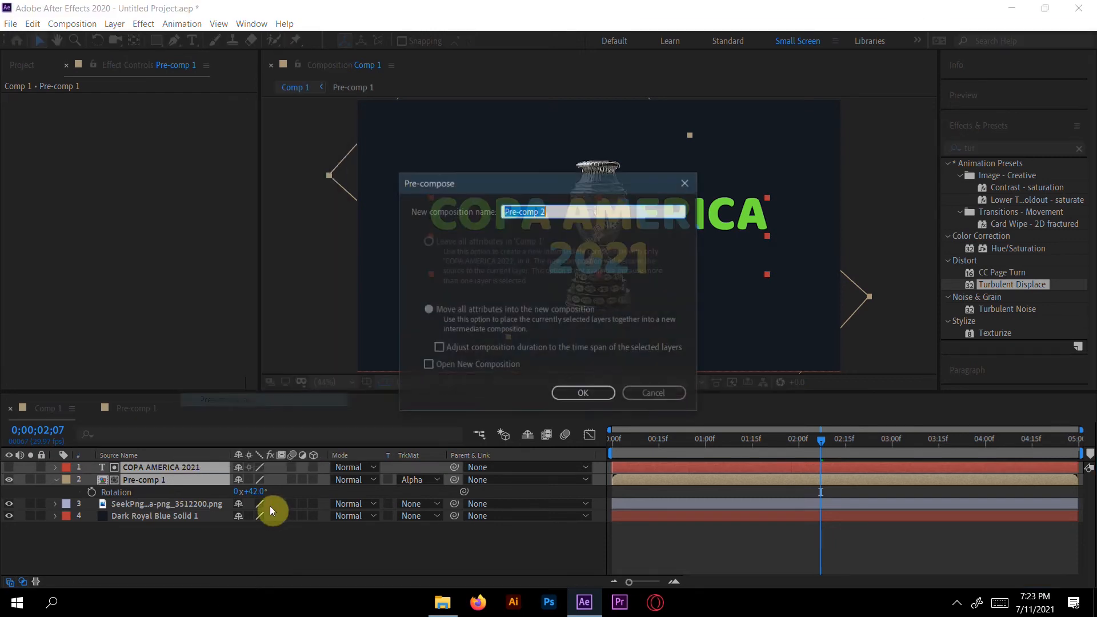
left_click(583, 393)
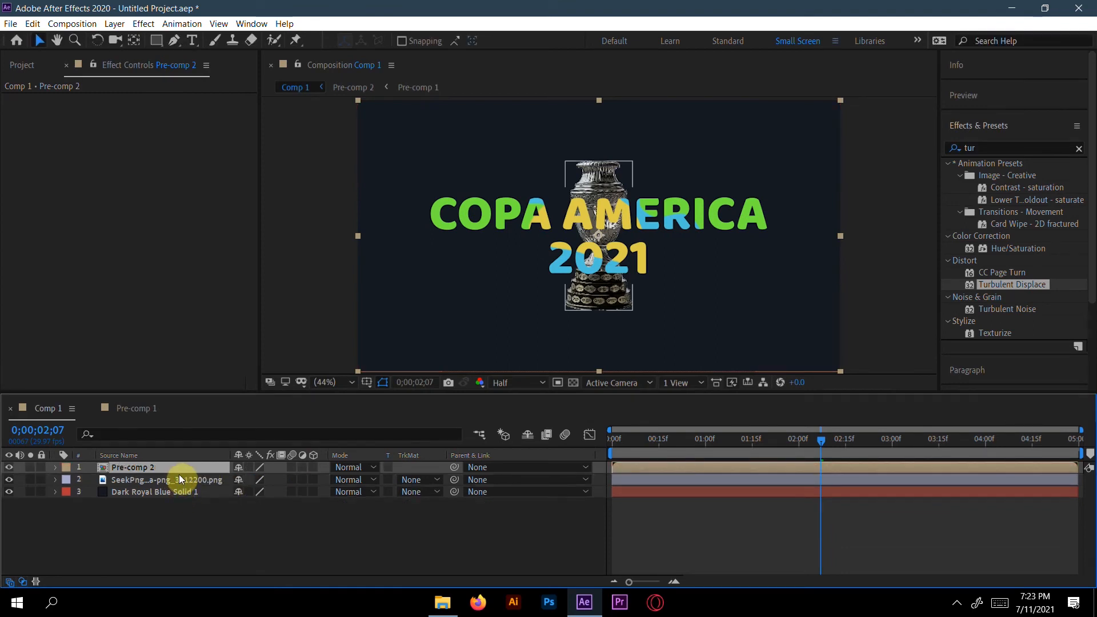
Lower the pre-composed title in Comp 1 to position 960, 846
key("p")
left_click_drag(270, 480, 482, 479)
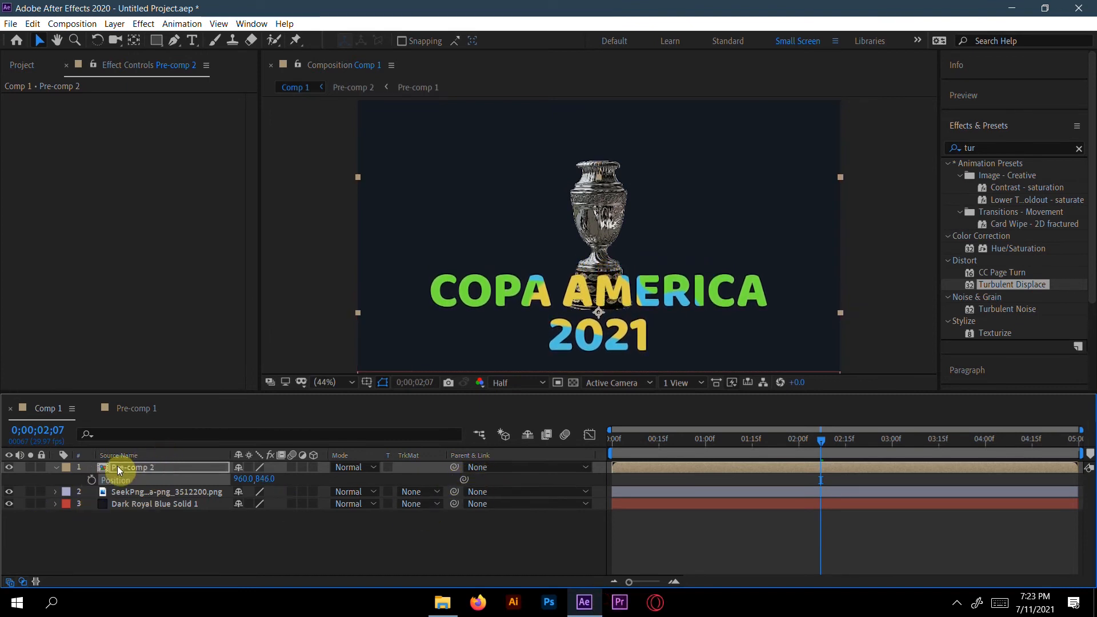
key("p")
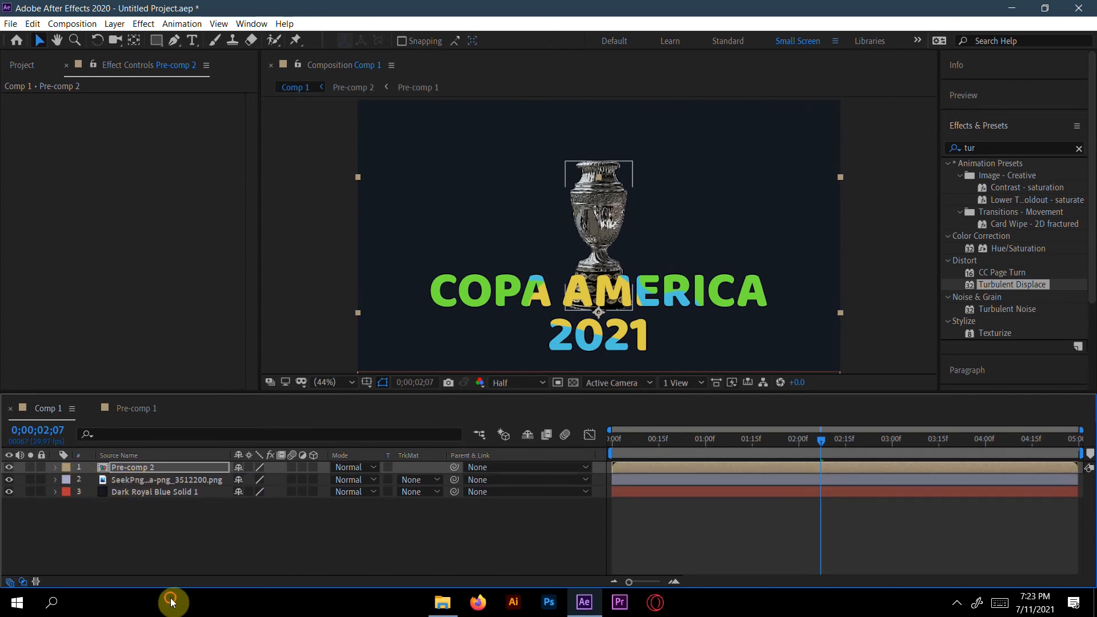
Raise the trophy to position 960, 478 and set a position keyframe at 0;00;01;26
left_click(137, 480)
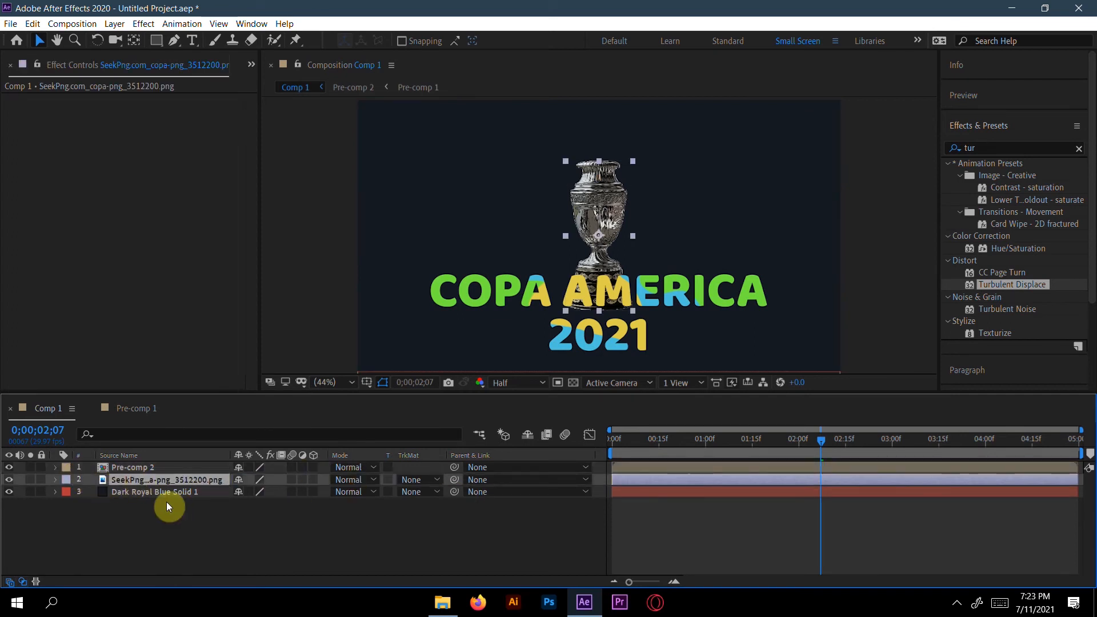
key("p")
left_click_drag(260, 492, 275, 615)
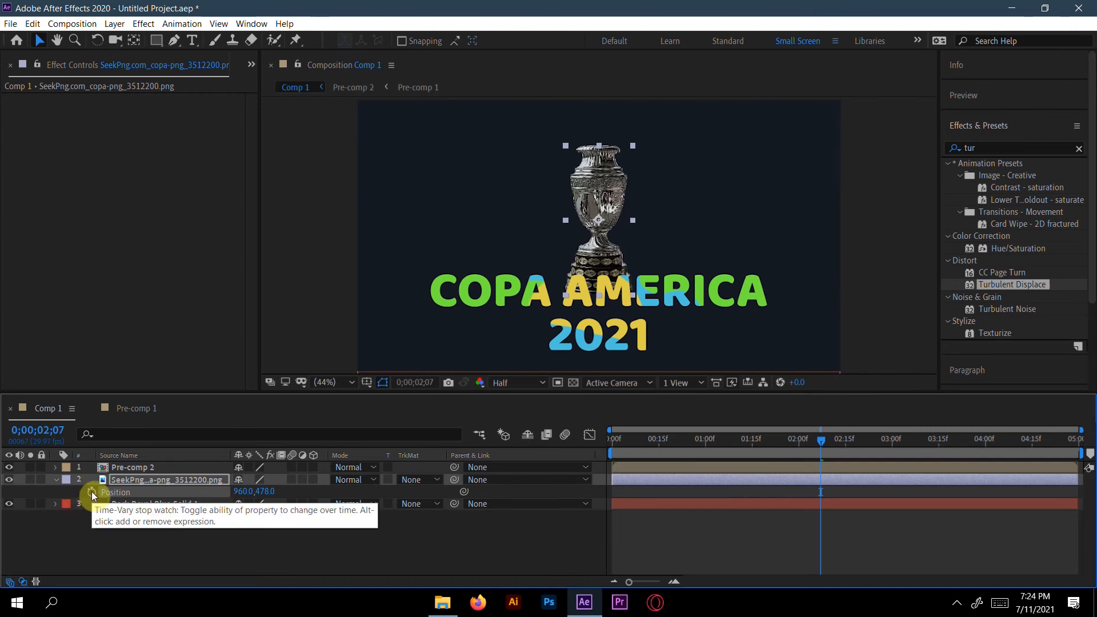
mouse_move(820, 438)
left_mouse_down()
mouse_move(665, 472)
mouse_move(789, 462)
left_mouse_up()
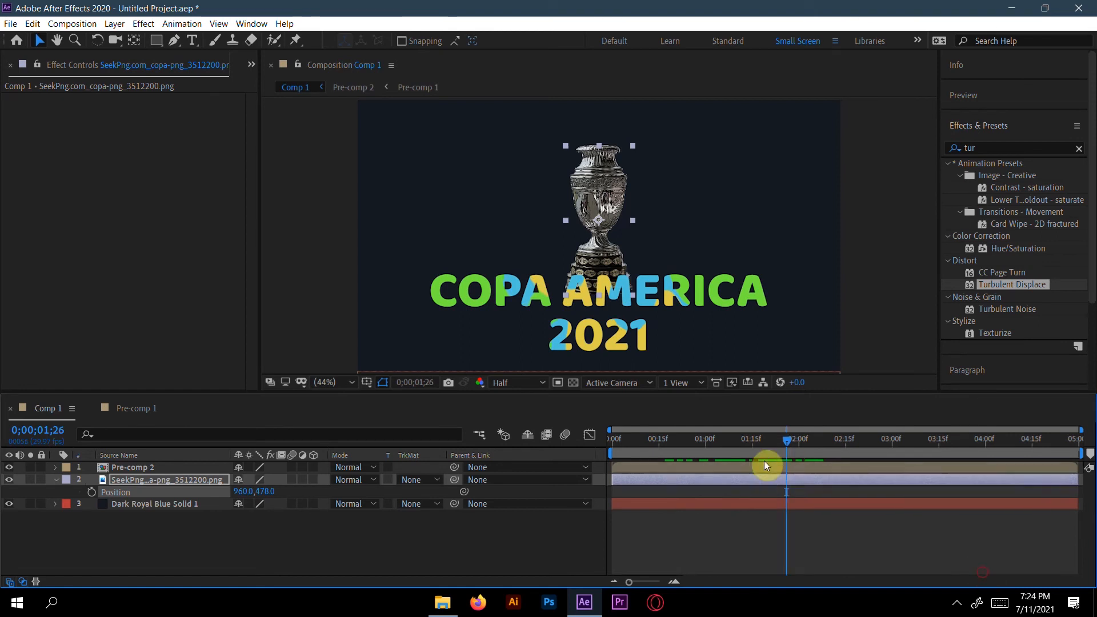
left_click(90, 492)
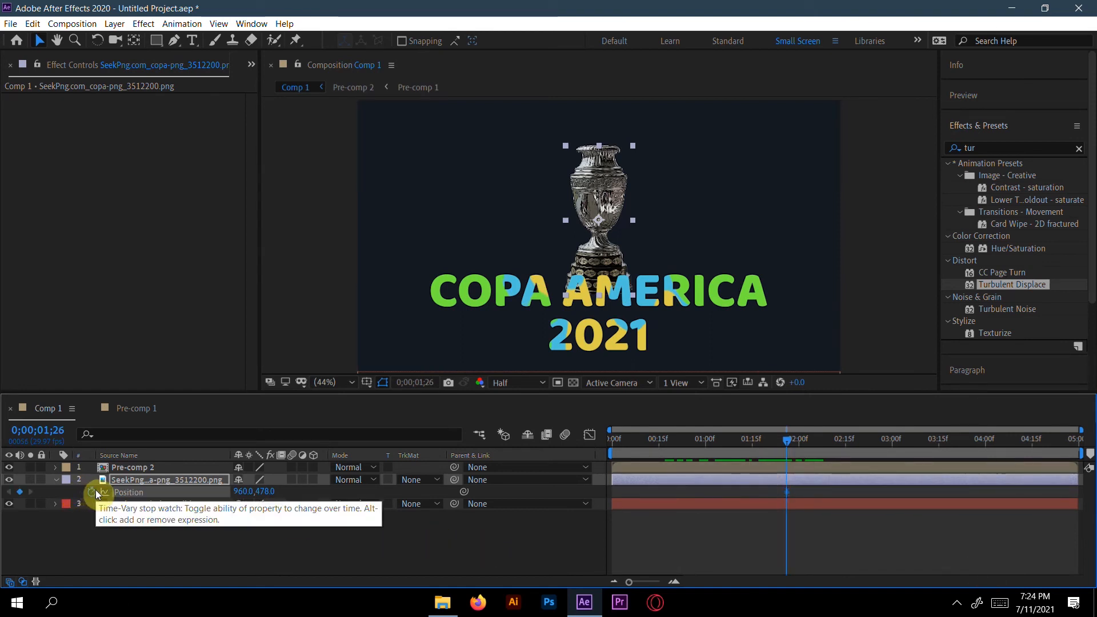
At 0;00;01;26, keyframe the trophy's scale at 117% and raise its position to 960, 425
key("s")
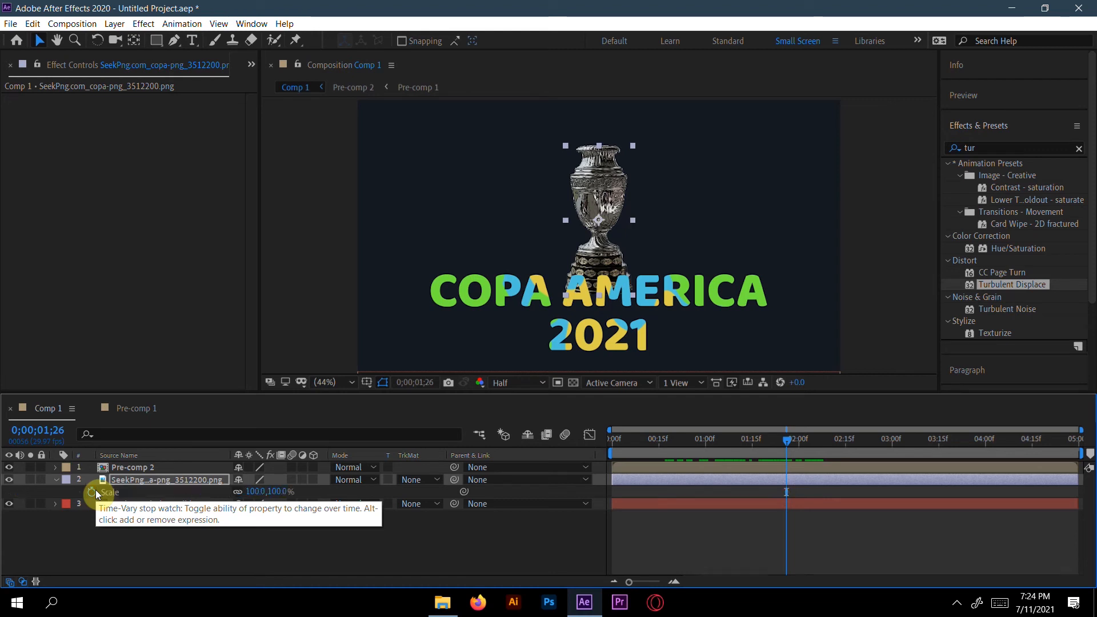
mouse_move(255, 494)
left_mouse_down()
mouse_move(318, 605)
mouse_move(277, 487)
mouse_move(266, 491)
left_mouse_up()
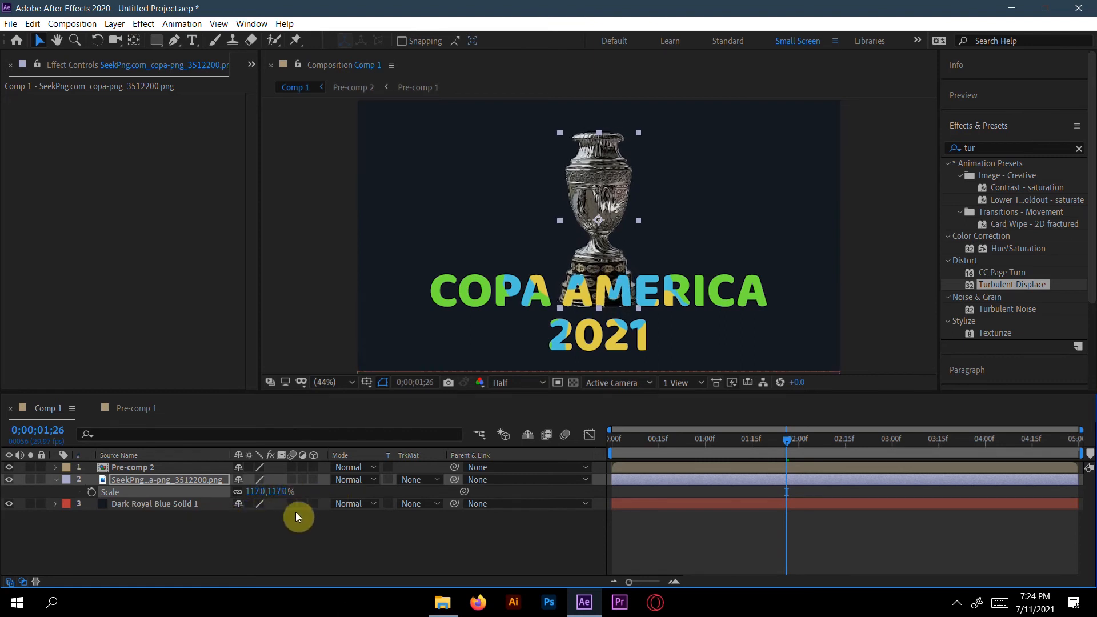
left_click(91, 492)
key("alt+shift+p")
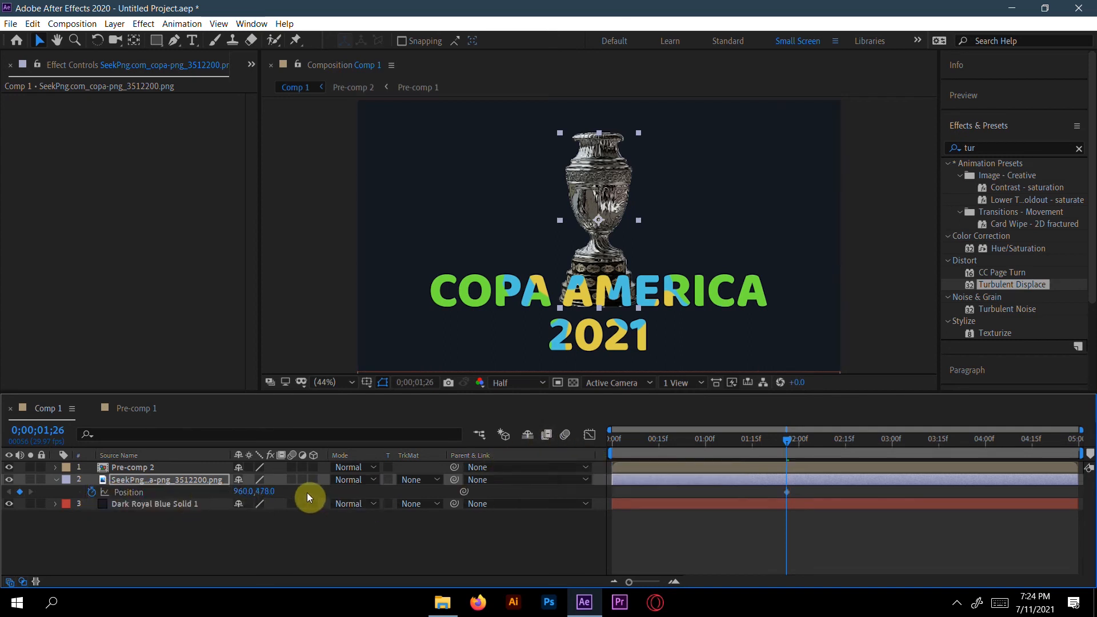
left_click_drag(259, 498, 209, 502)
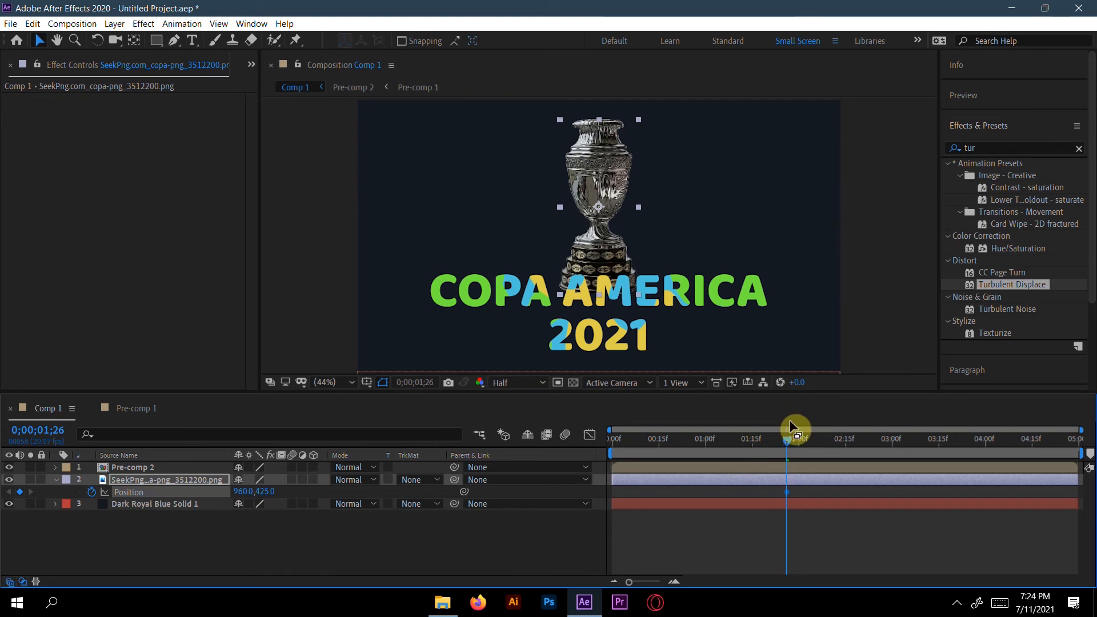
Set the trophy's scale to 0% at 0;00;00;26
left_click_drag(785, 438, 694, 458)
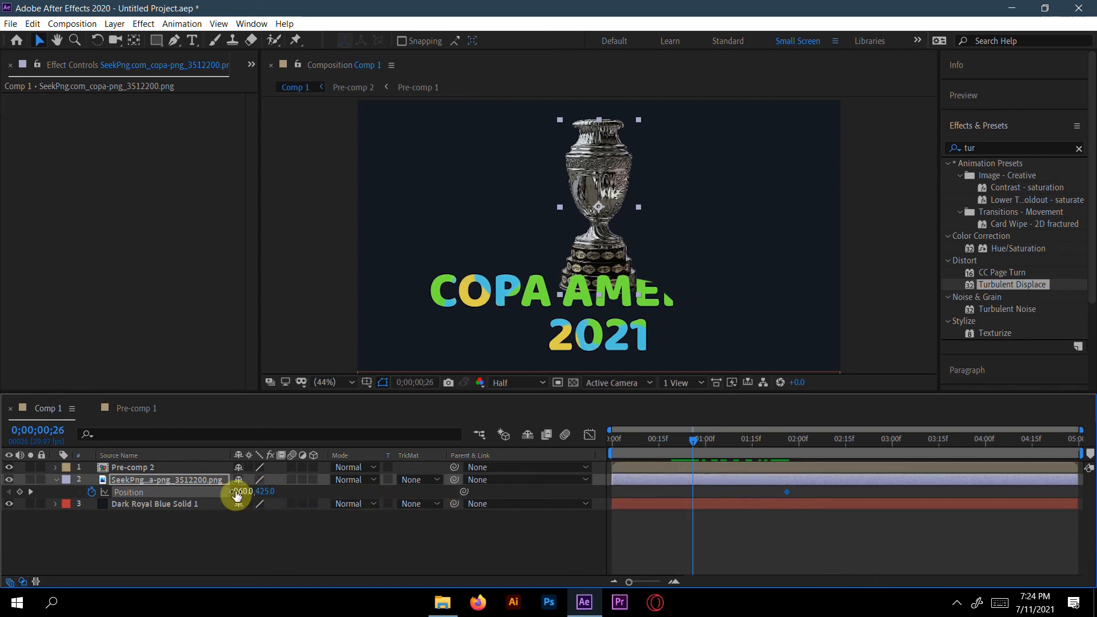
key("s")
left_click(256, 491)
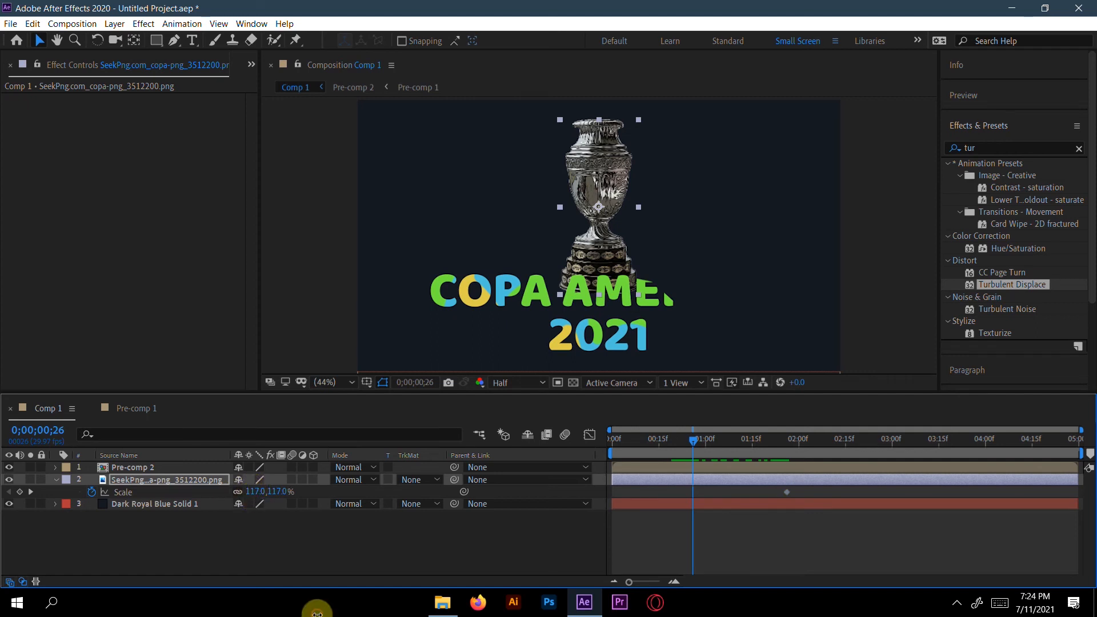
type("0")
key("Return")
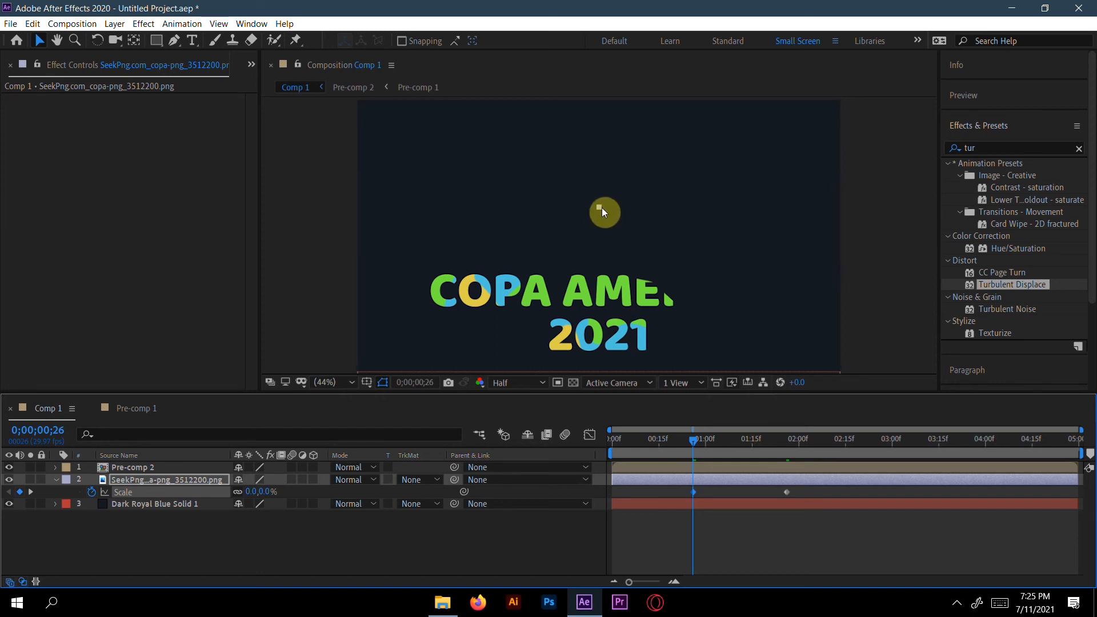
Lower the trophy's position to 960, 738 at 0;00;00;26 and preview the animation from the start
key("p")
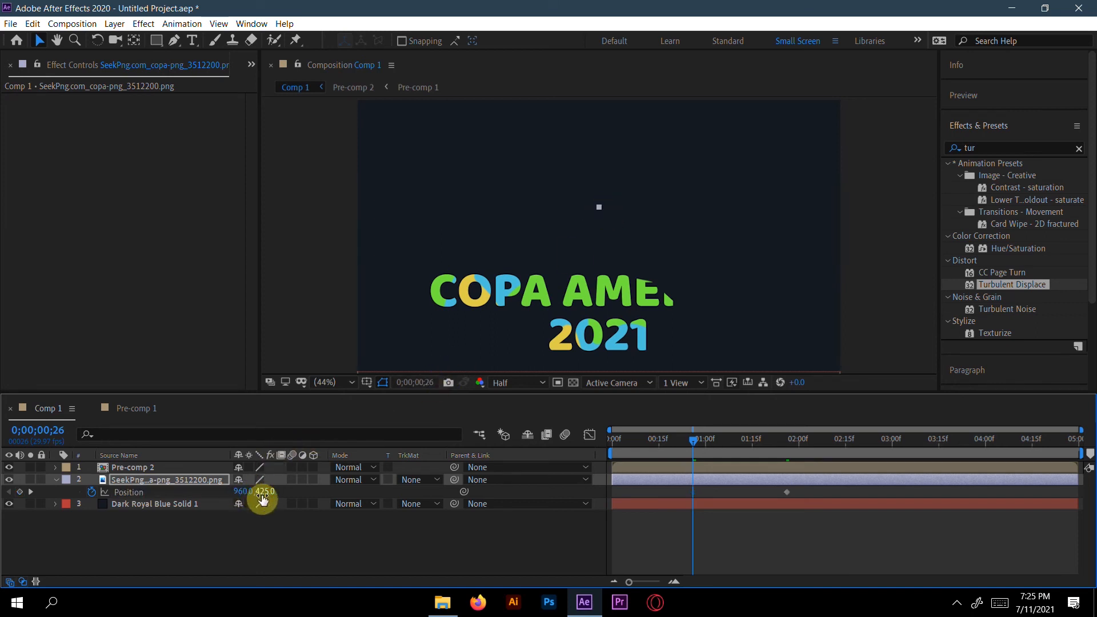
left_click_drag(265, 491, 494, 487)
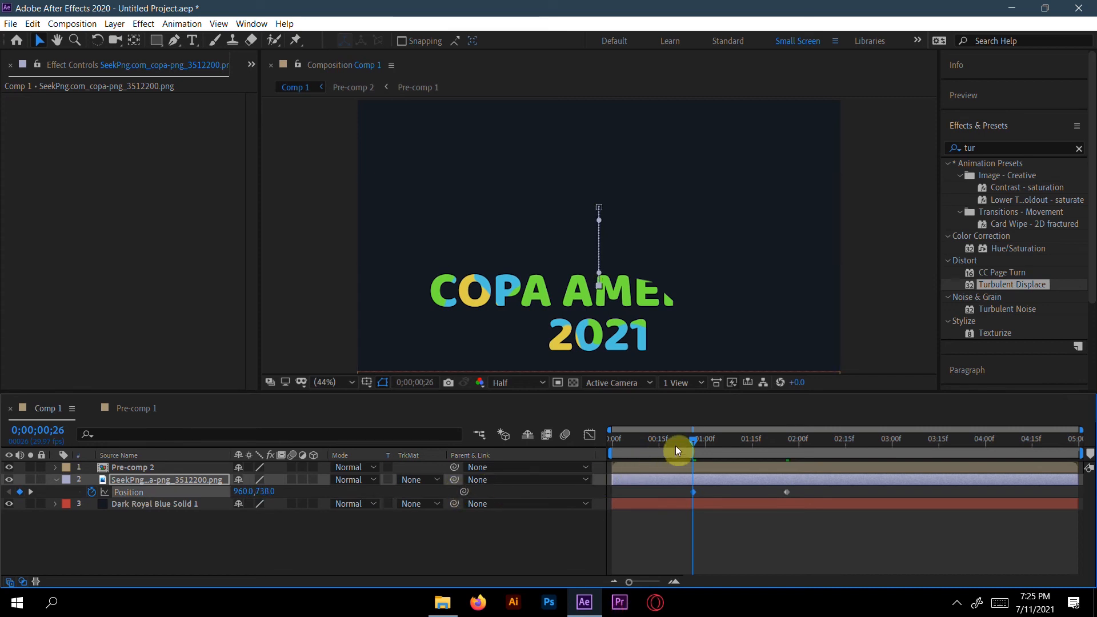
key("Home")
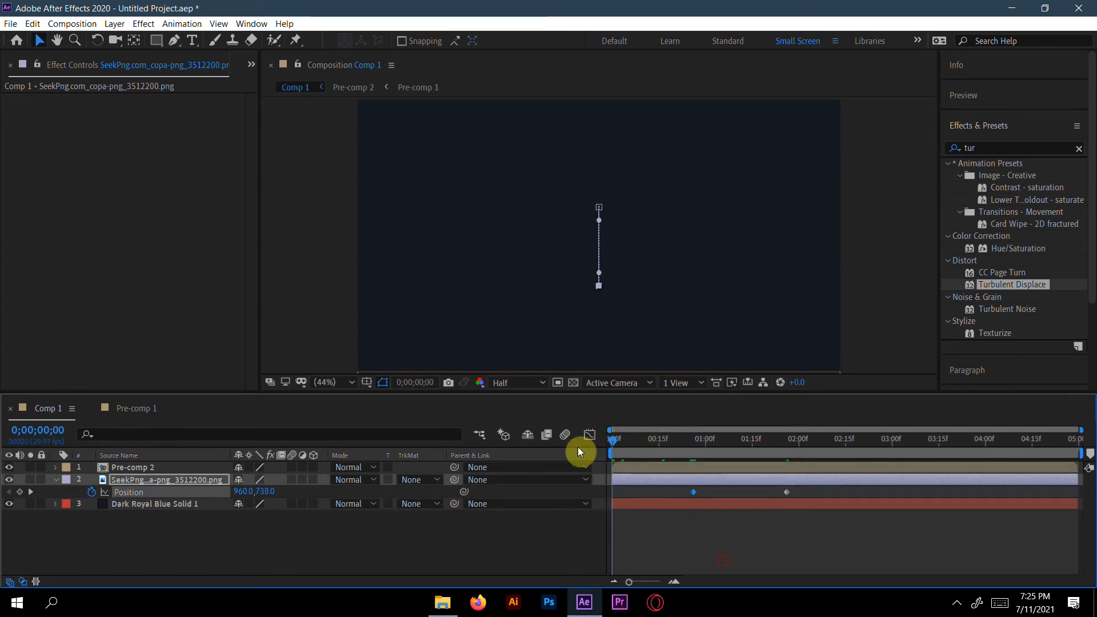
key("space")
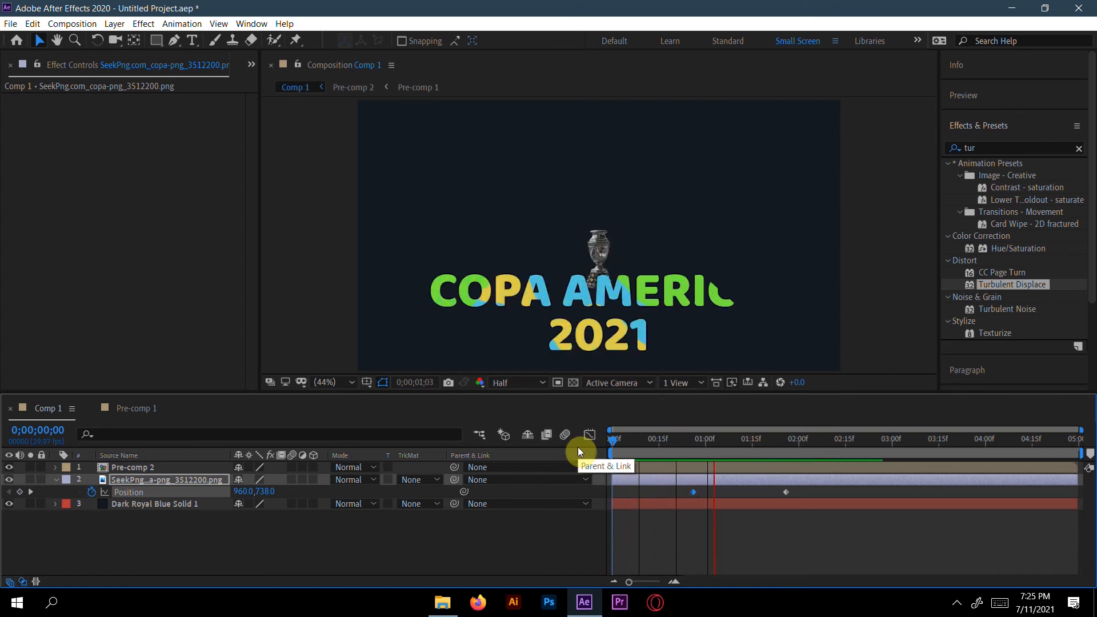
key("space")
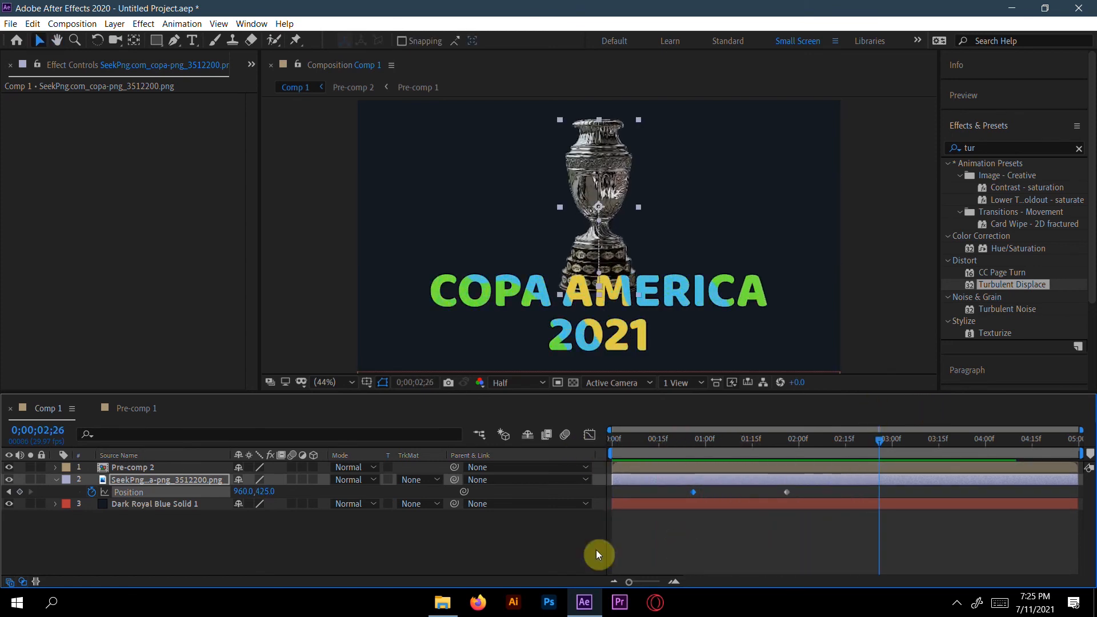
left_click(133, 480)
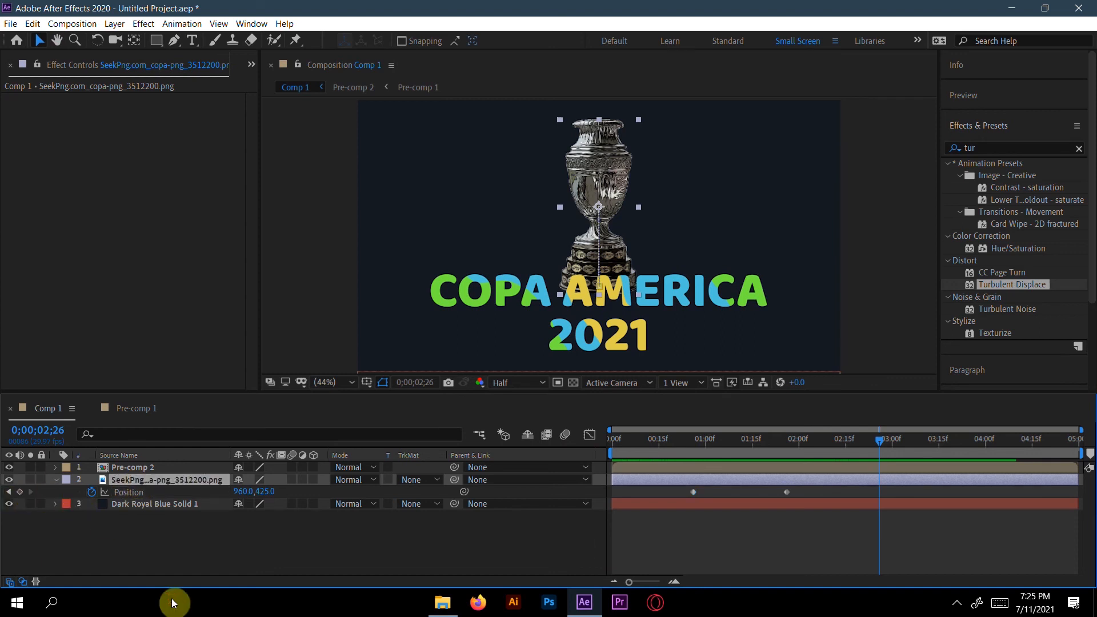
Apply Easy Ease to all of the trophy's position and scale keyframes and preview the animation from near the start
key("shift+s")
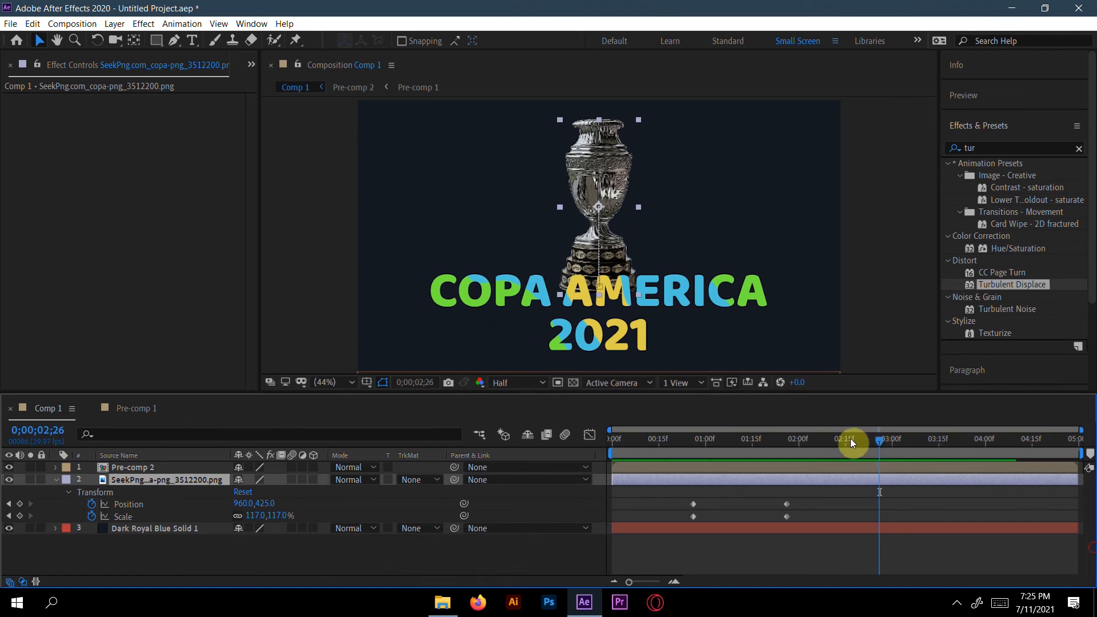
left_click_drag(850, 437, 746, 462)
left_click_drag(807, 499, 667, 520)
key("F9")
left_click_drag(750, 439, 619, 460)
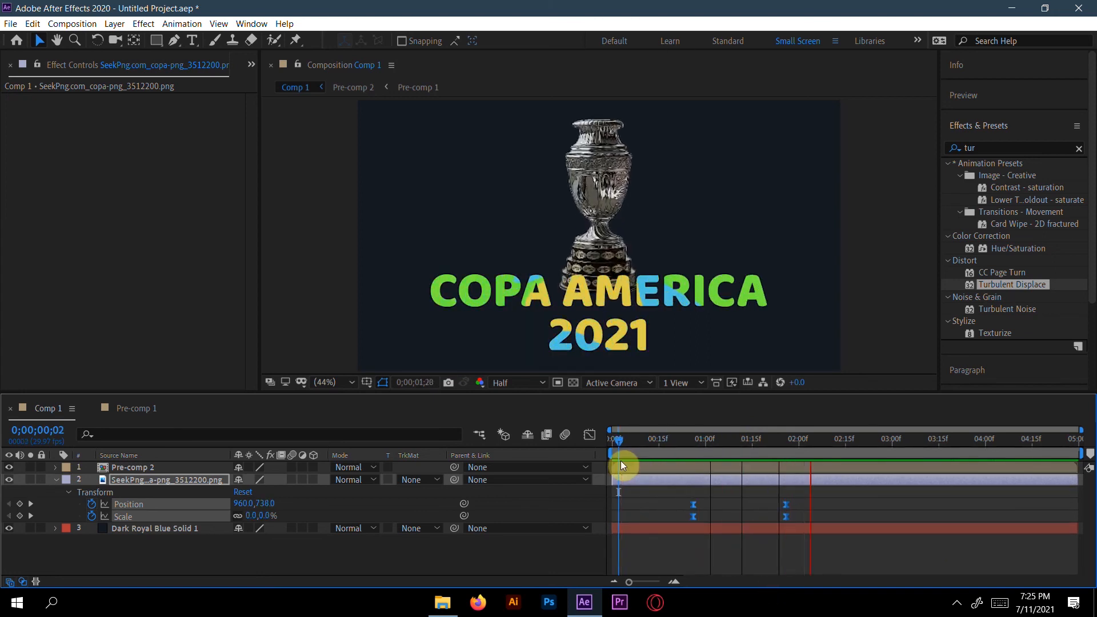
In the Graph Editor, lengthen the outgoing ease of the trophy's first scale and position keyframes so both speed curves start more gradually
left_click_drag(620, 461, 681, 526)
left_click(590, 434)
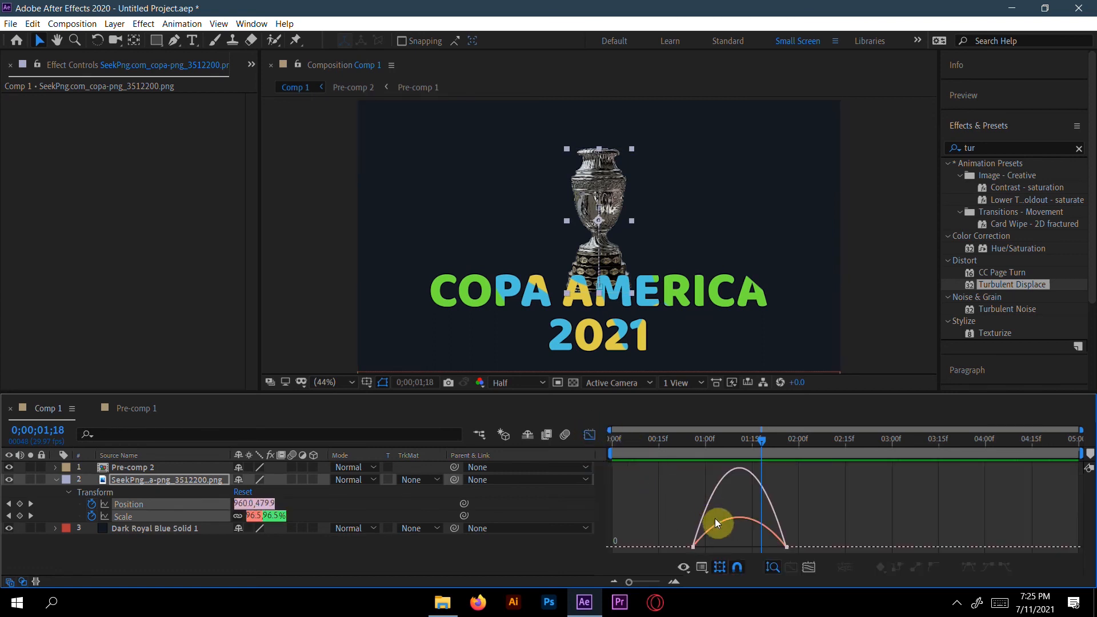
mouse_move(714, 523)
left_click(707, 543)
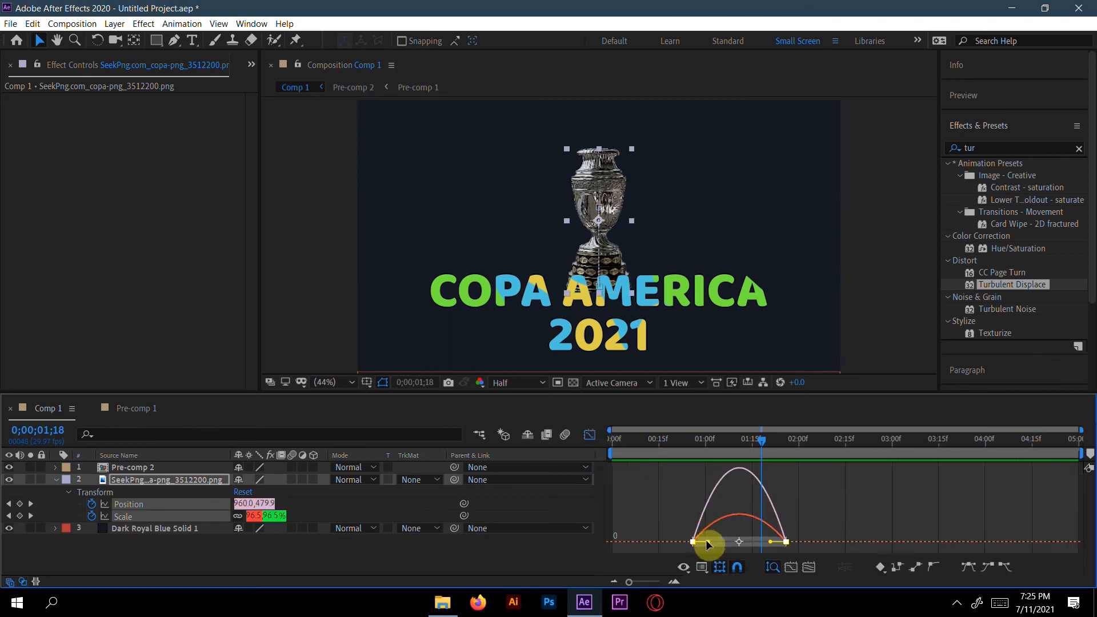
left_click_drag(706, 540, 720, 541)
left_click(699, 530)
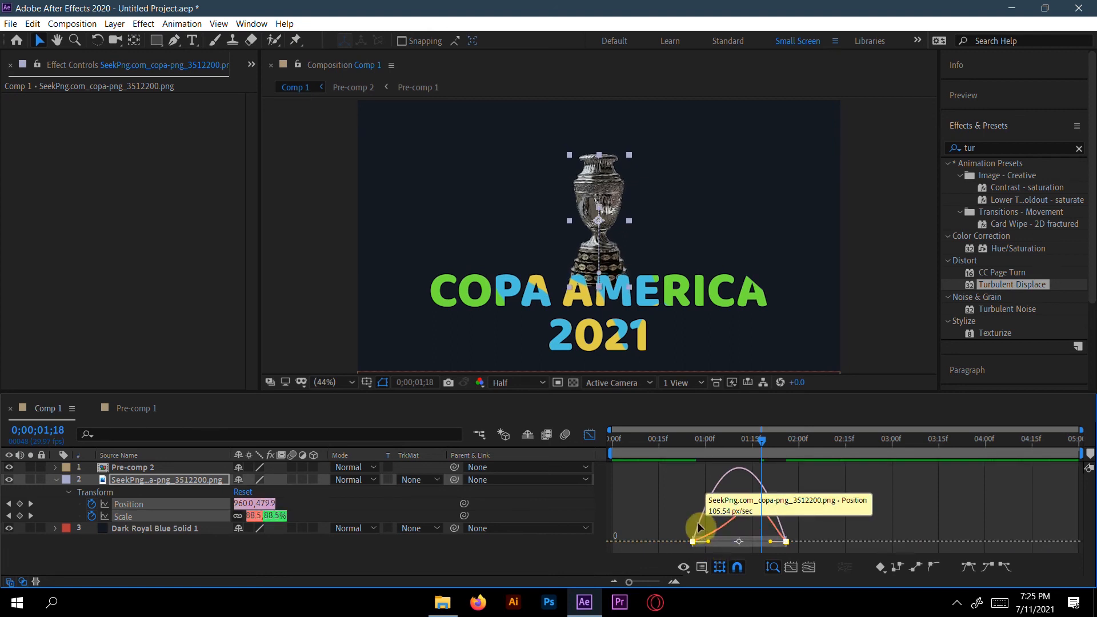
left_click_drag(708, 539, 721, 543)
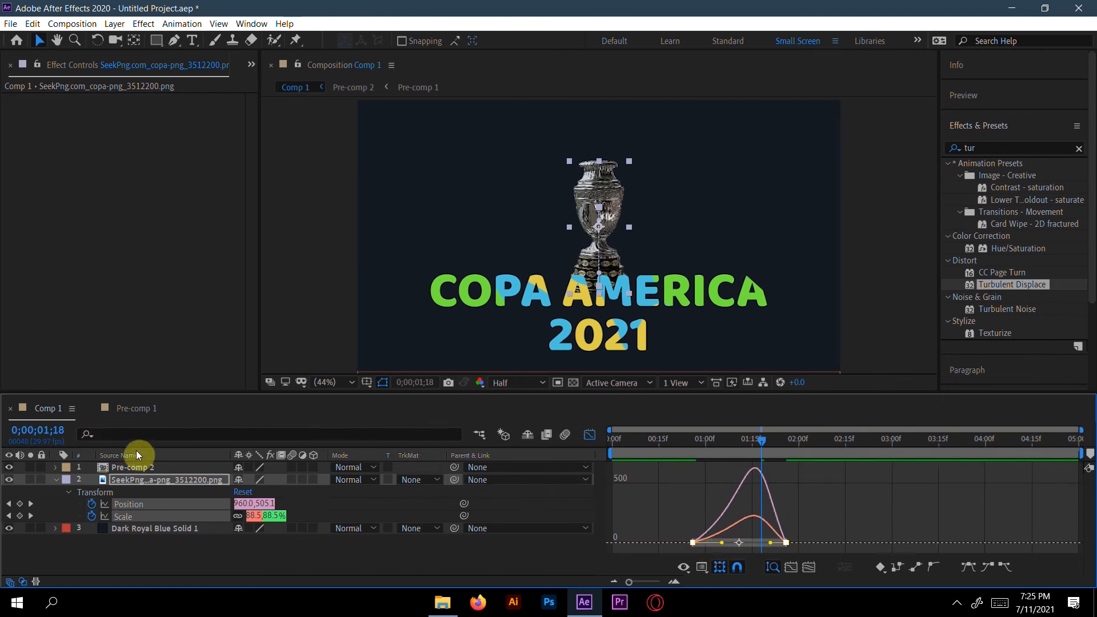
Close the Graph Editor and preview the eased trophy reveal from 0;00;00;00
left_click(592, 436)
key("space")
left_click_drag(751, 441, 582, 463)
key("space")
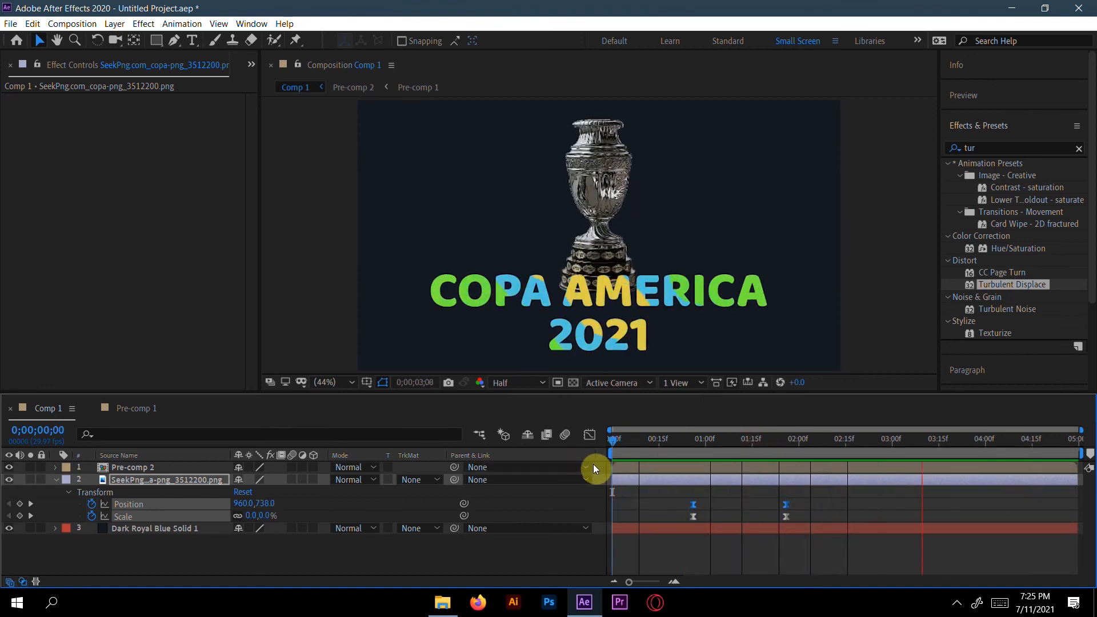
key("space")
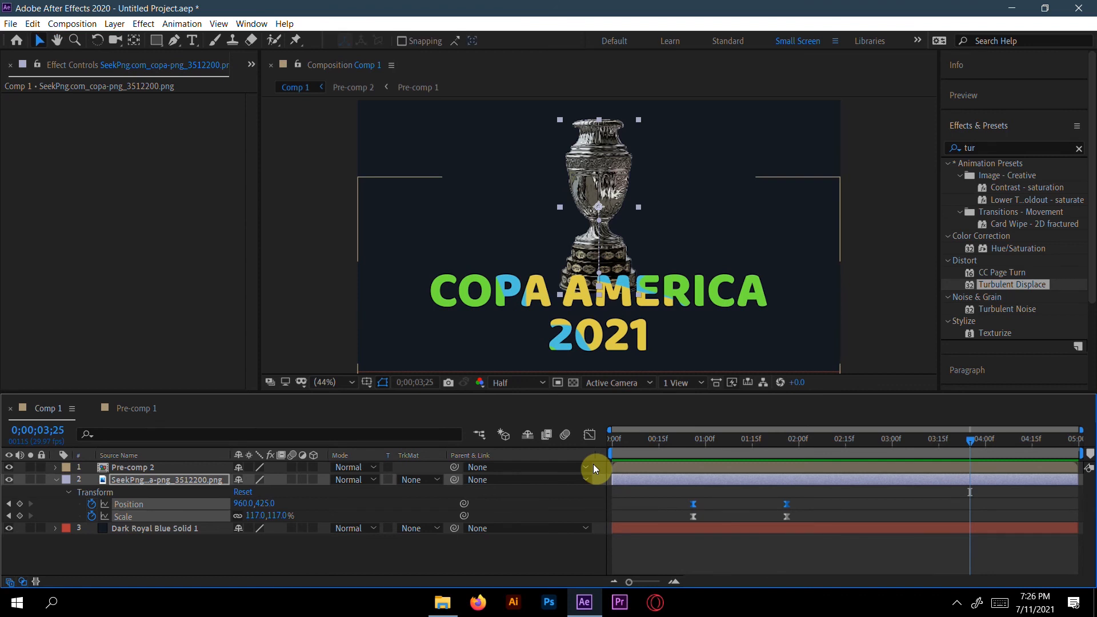